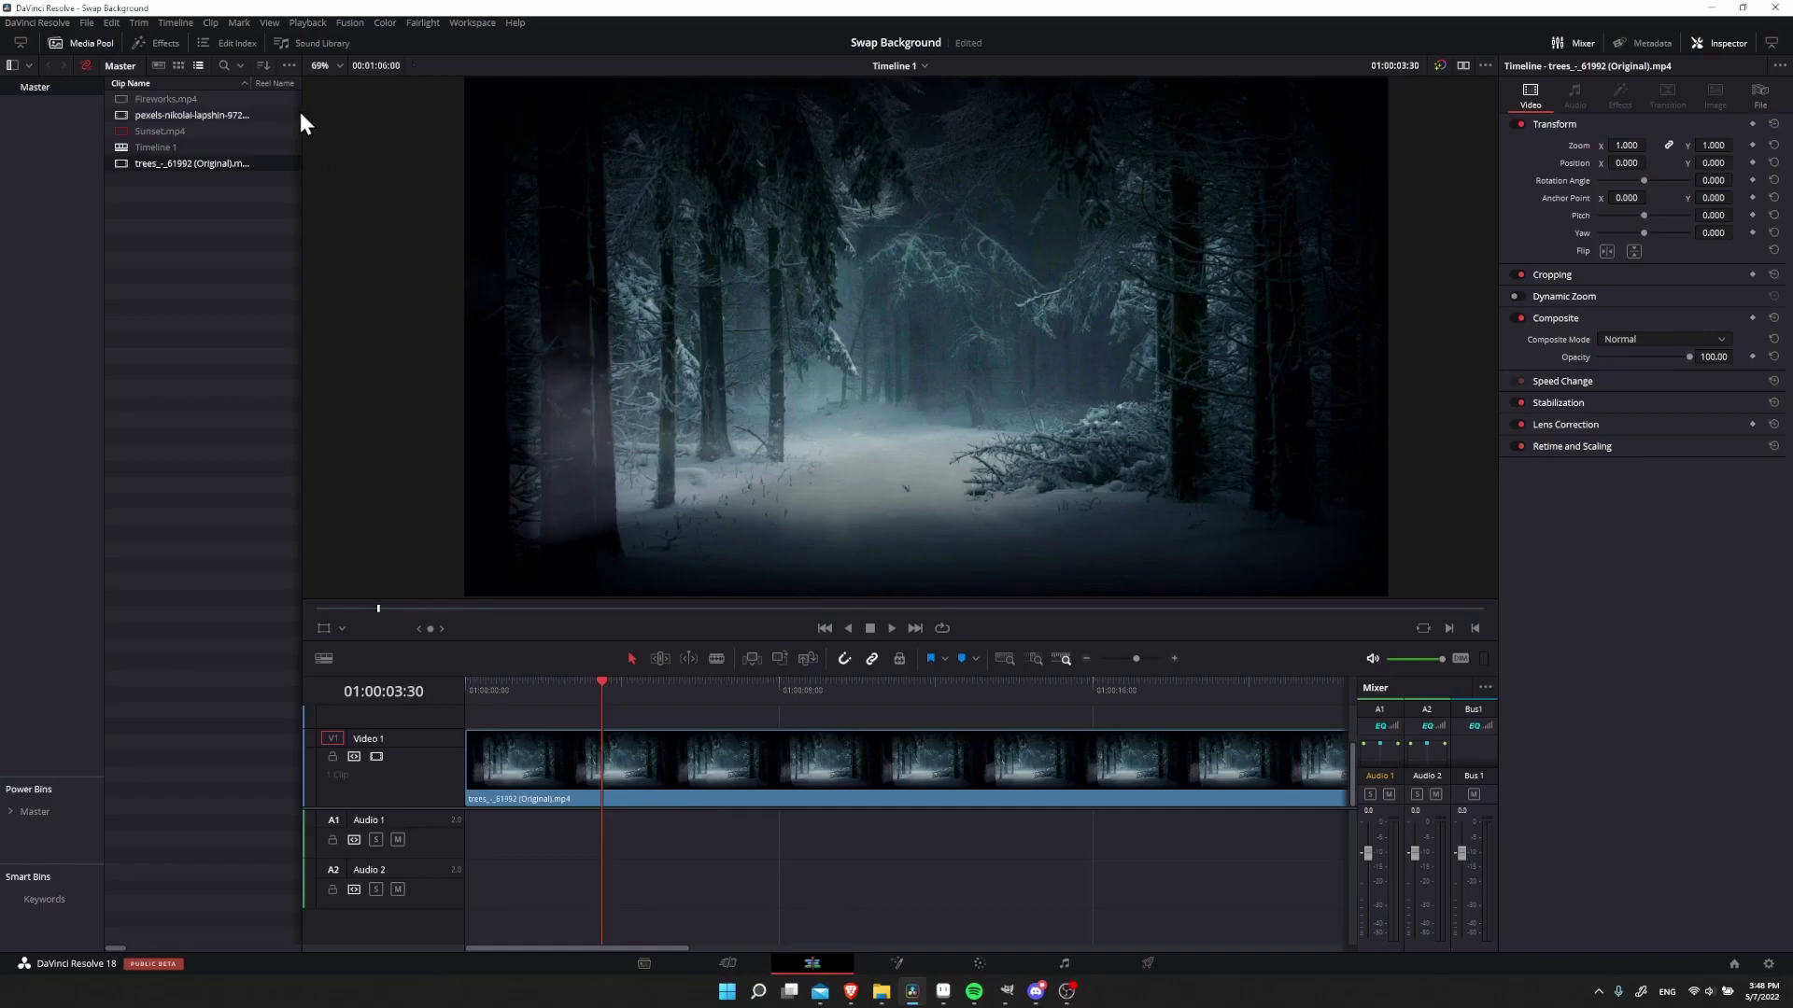
Open the Effects library and select the forest clip on Video 1
{"action": "left_click", "coordinate": [160, 45]}
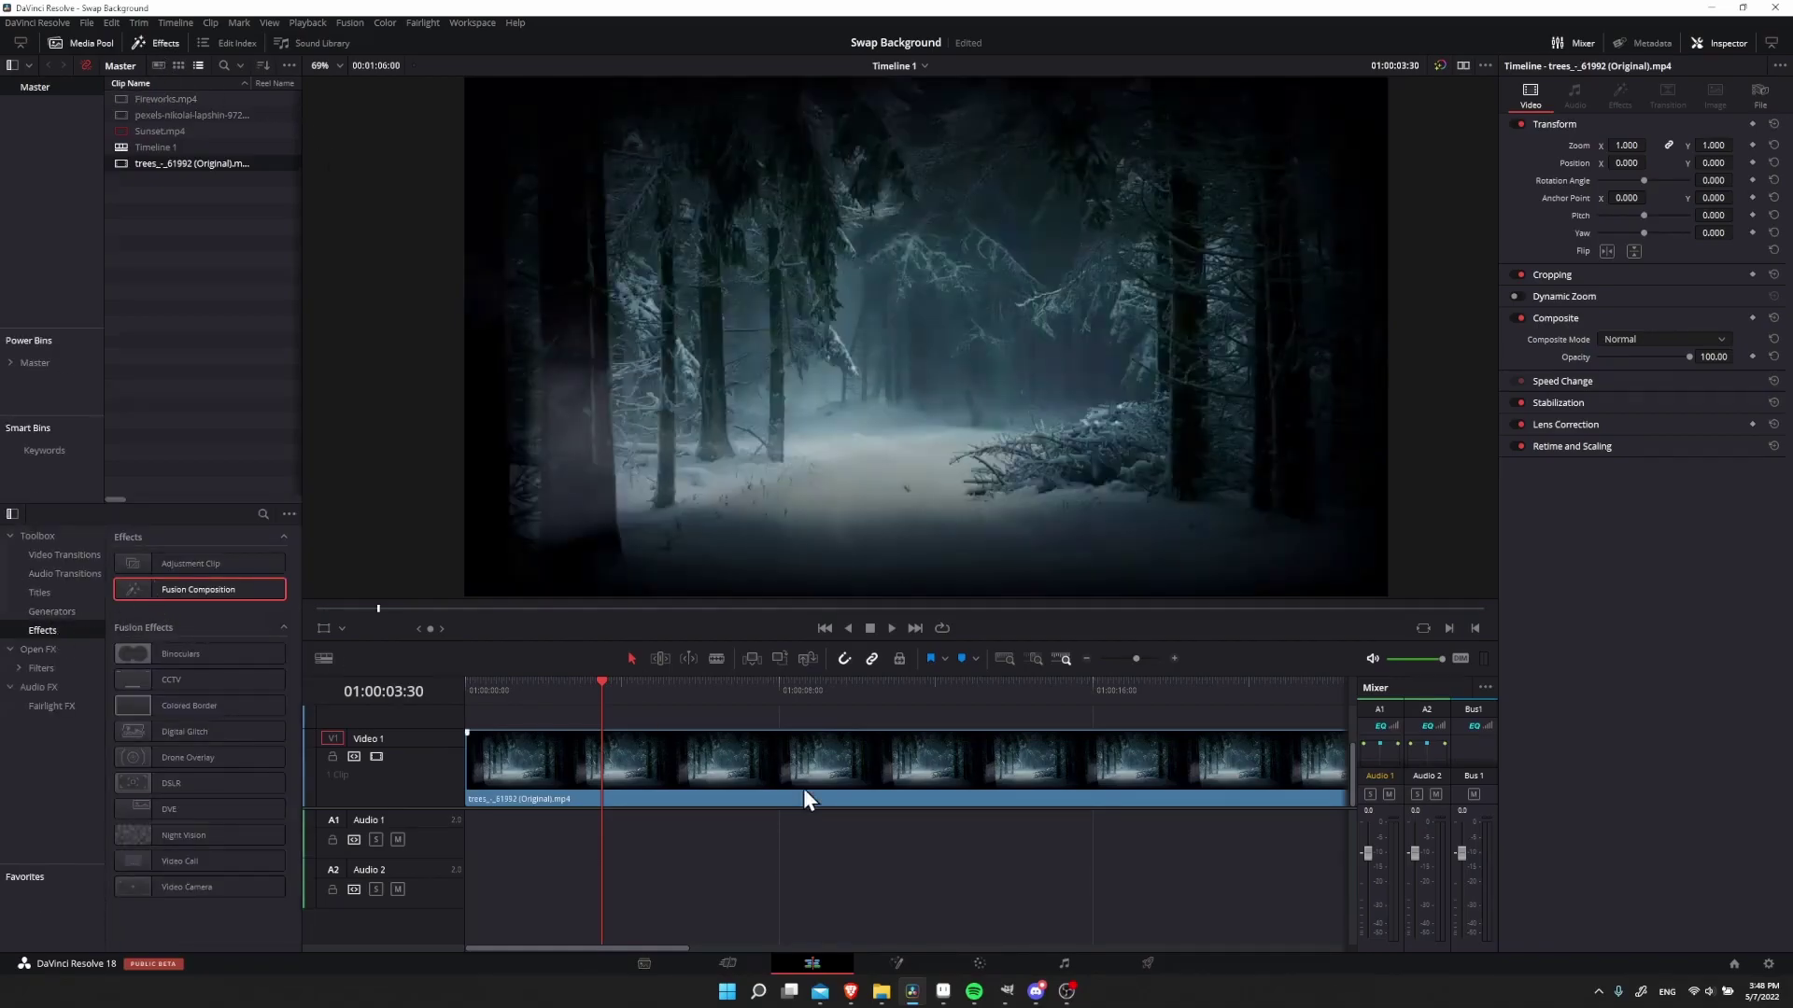
{"action": "left_click", "coordinate": [804, 790]}
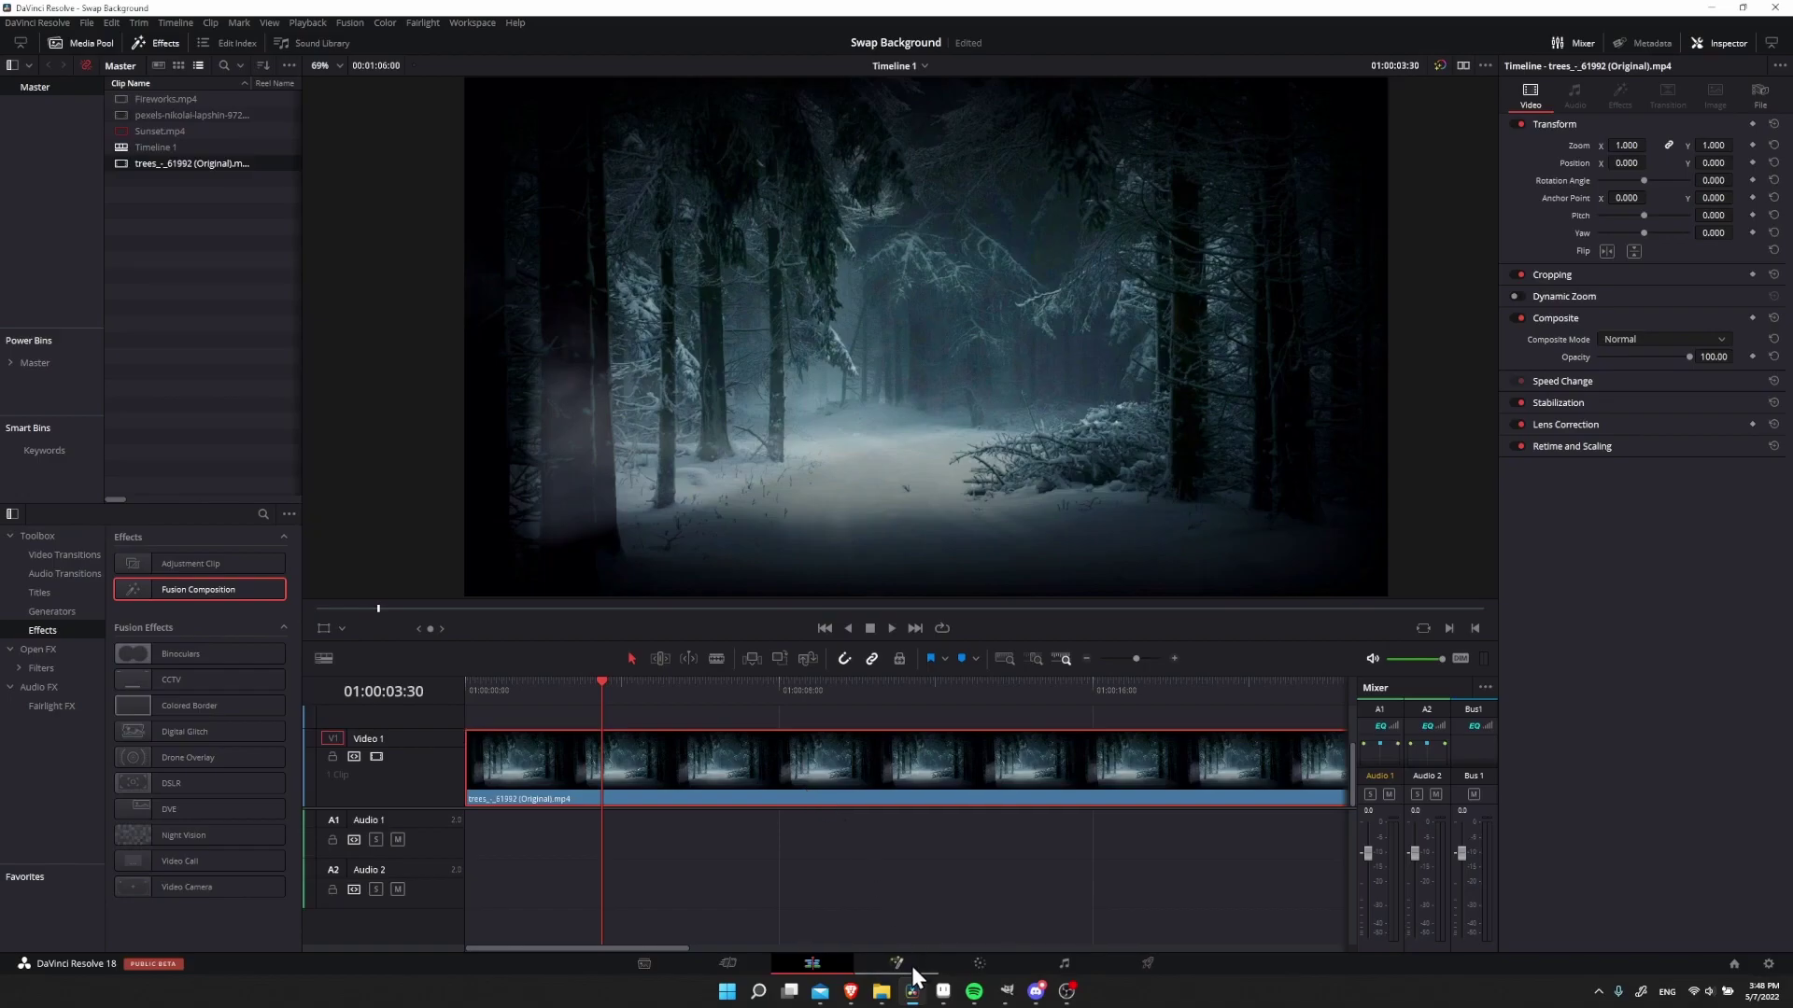
{"action": "scroll", "coordinate": [869, 868], "scroll_direction": "up", "scroll_amount": 1}
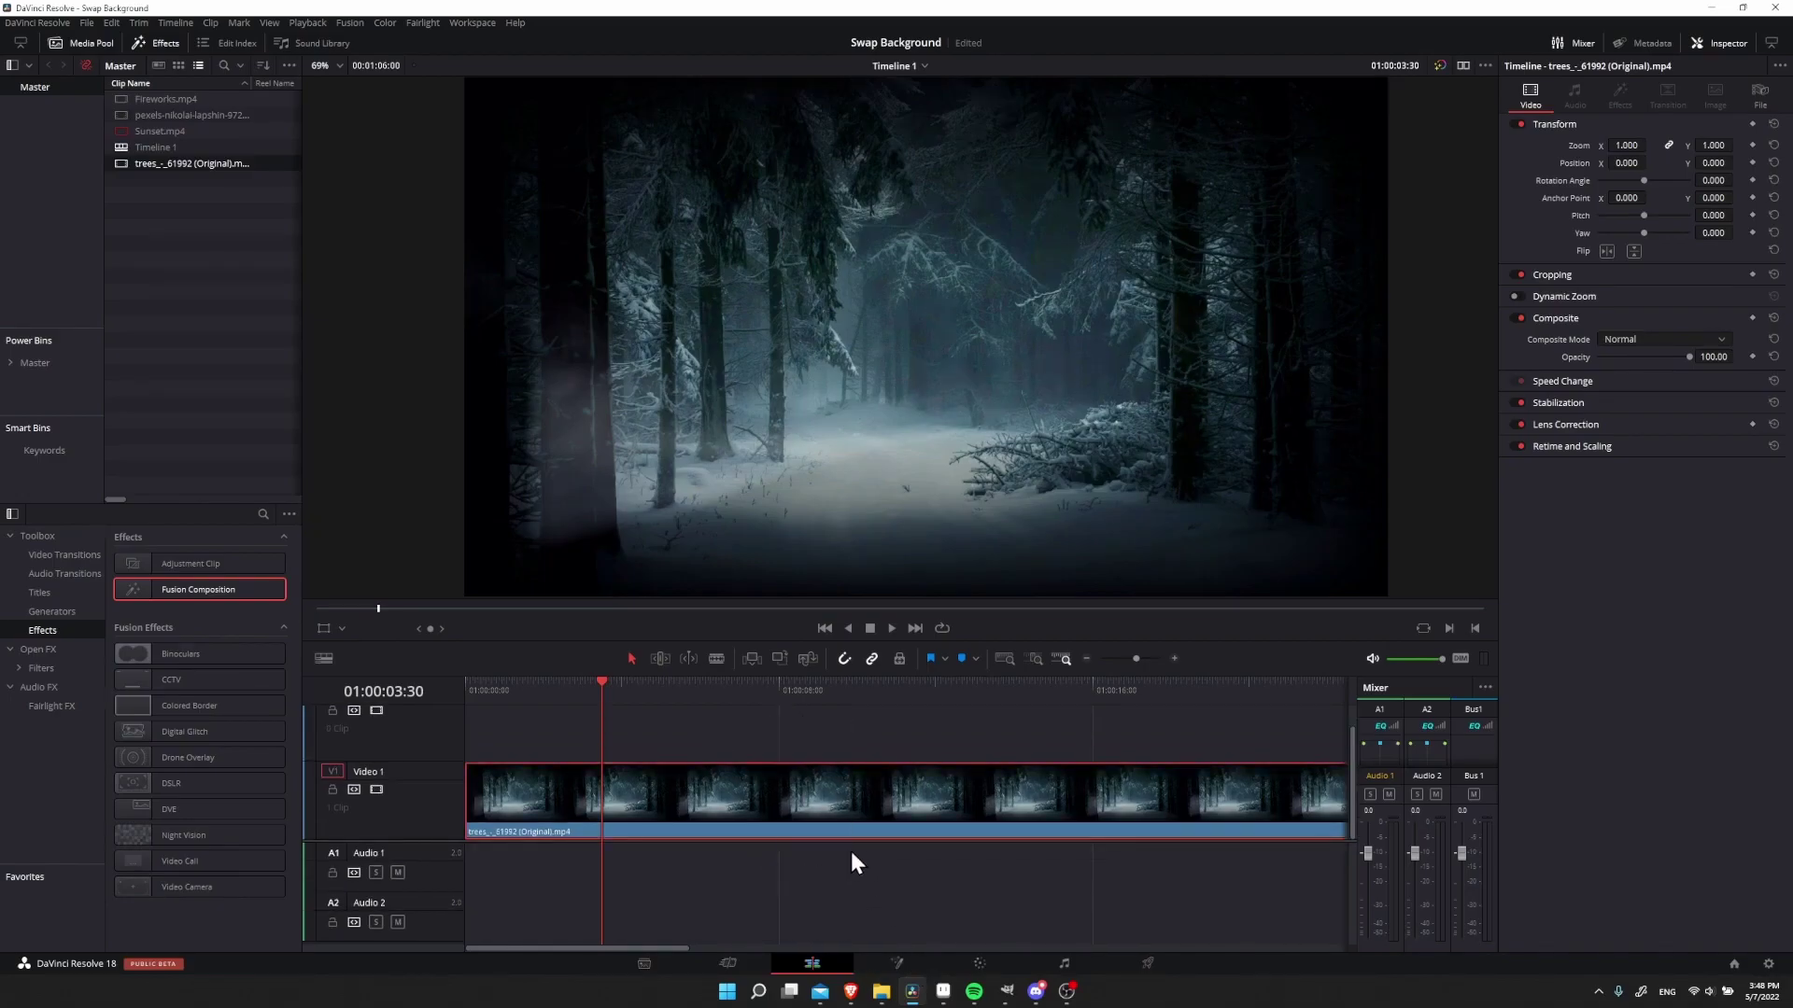
Open the forest clip in Fusion and add pEmitter1 and pRender1 nodes
{"action": "left_click", "coordinate": [898, 963]}
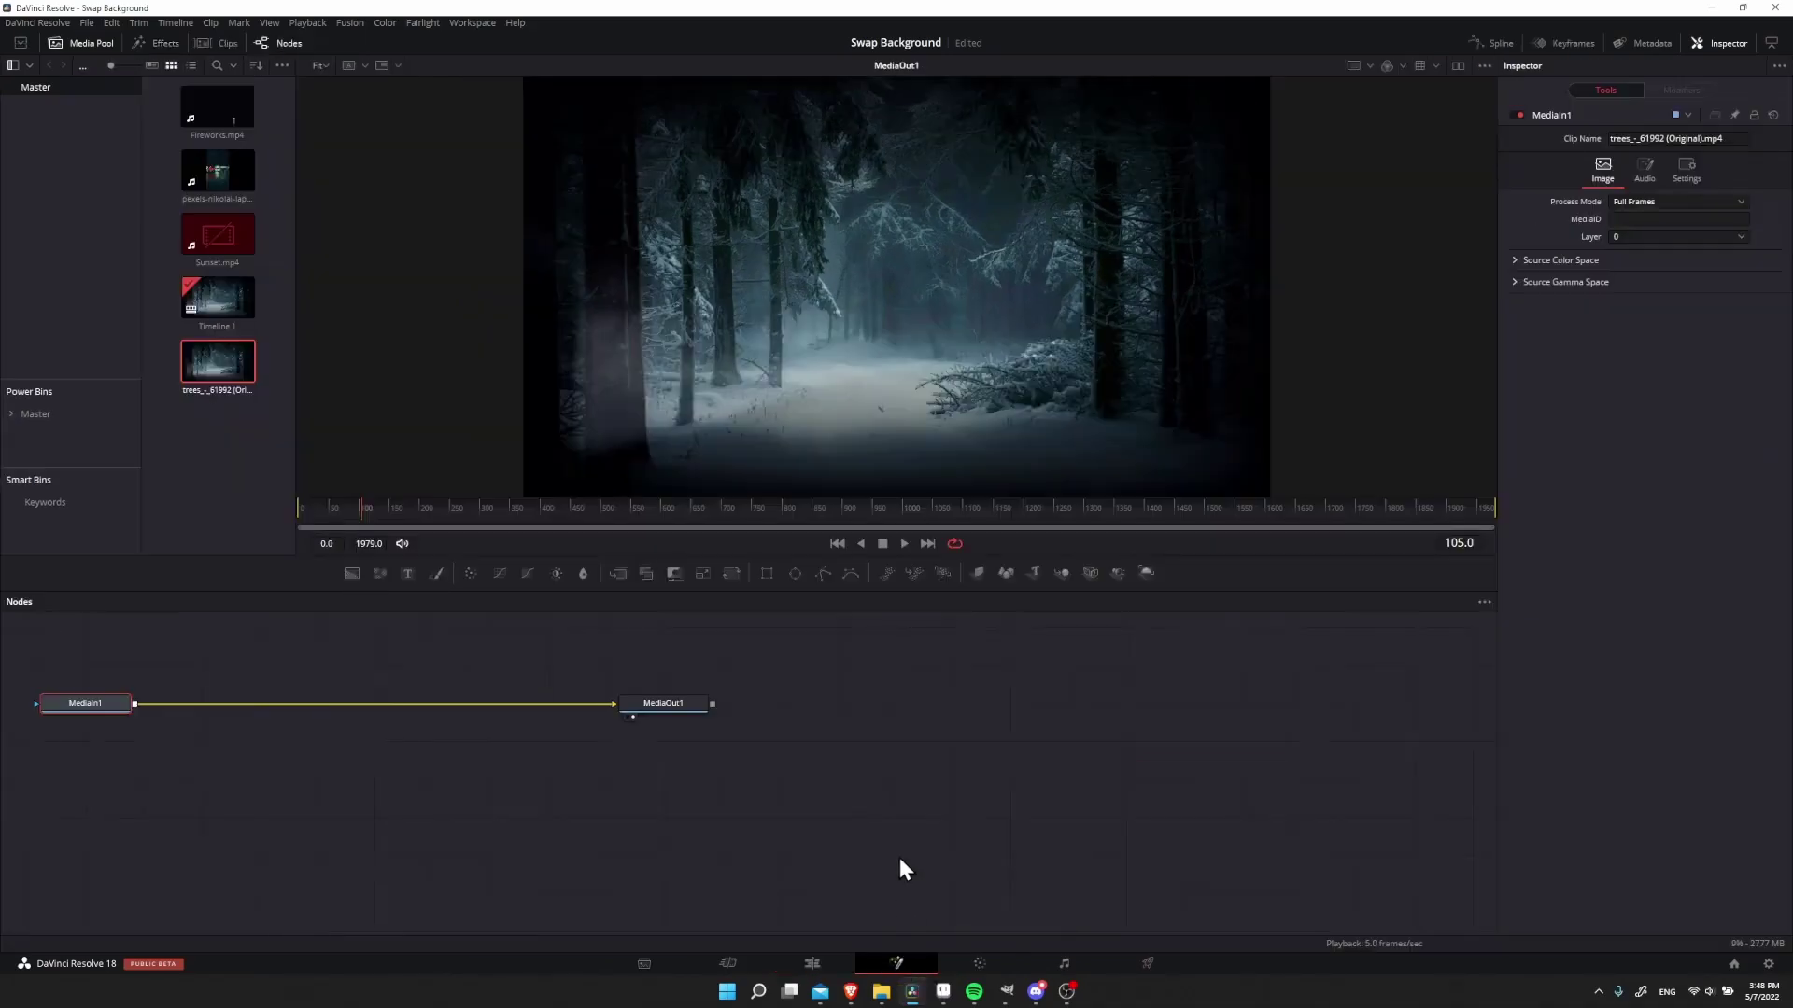
{"action": "left_click_drag", "start_coordinate": [353, 683], "coordinate": [1036, 805]}
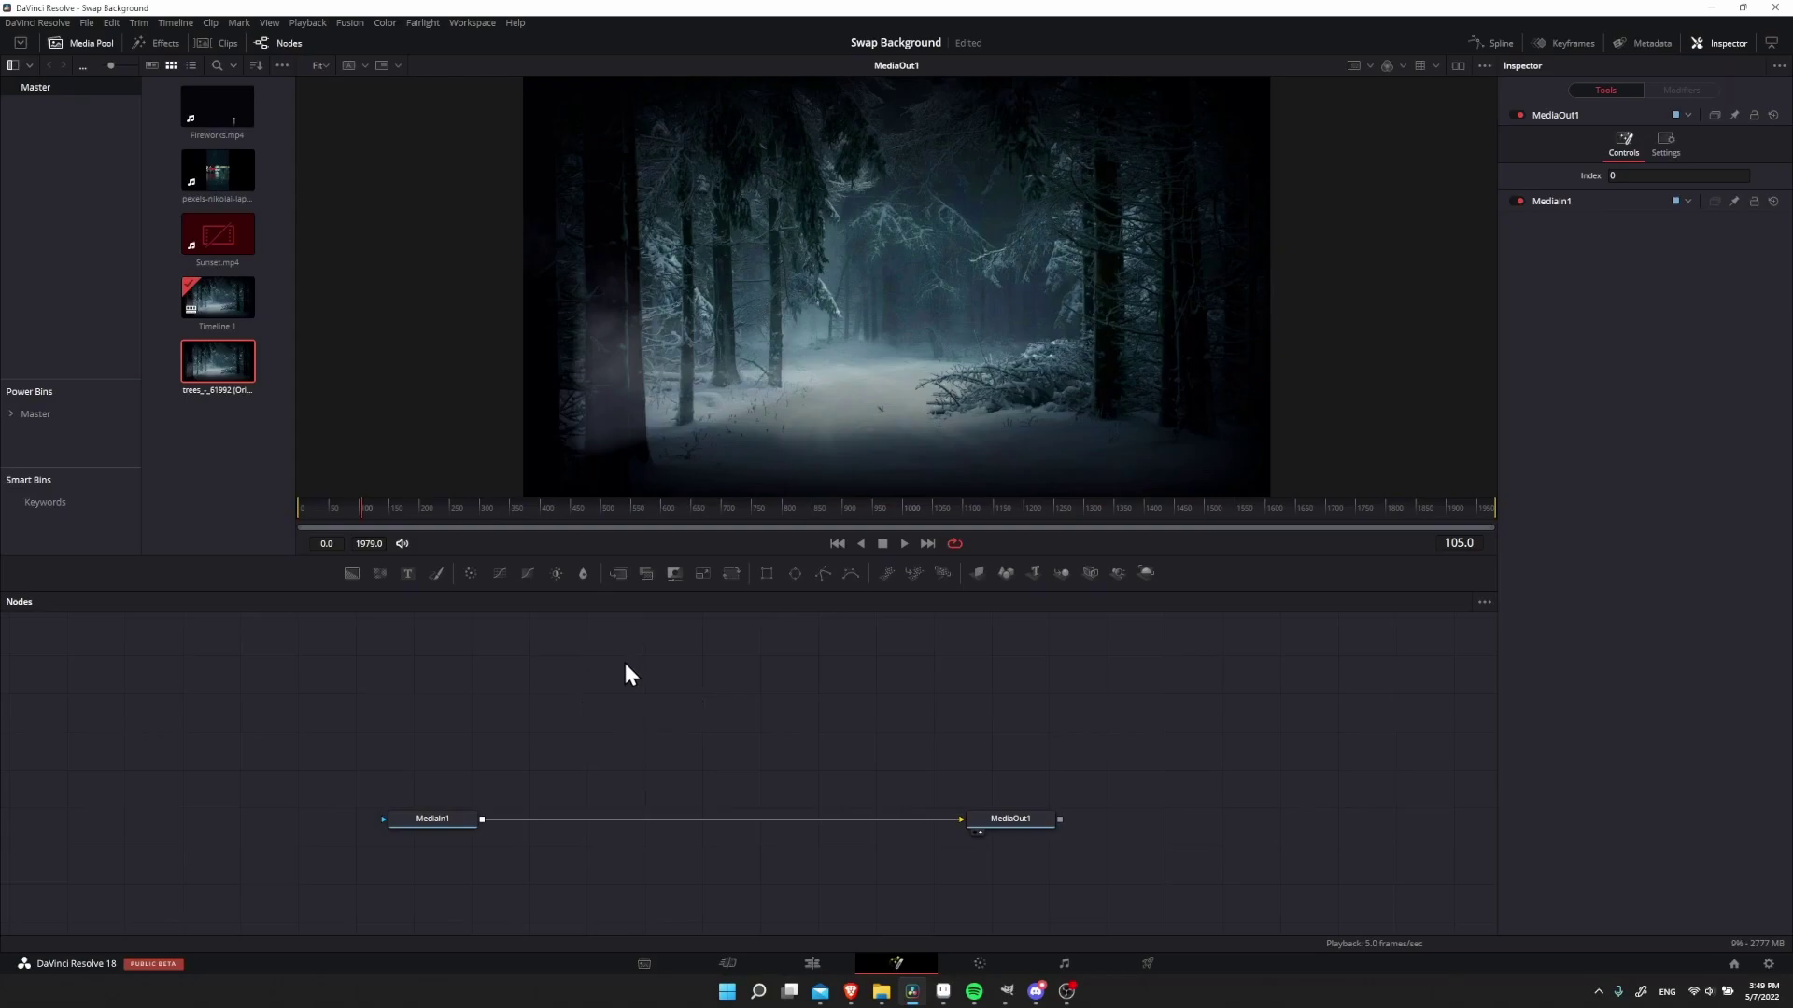
{"action": "left_click", "coordinate": [890, 571]}
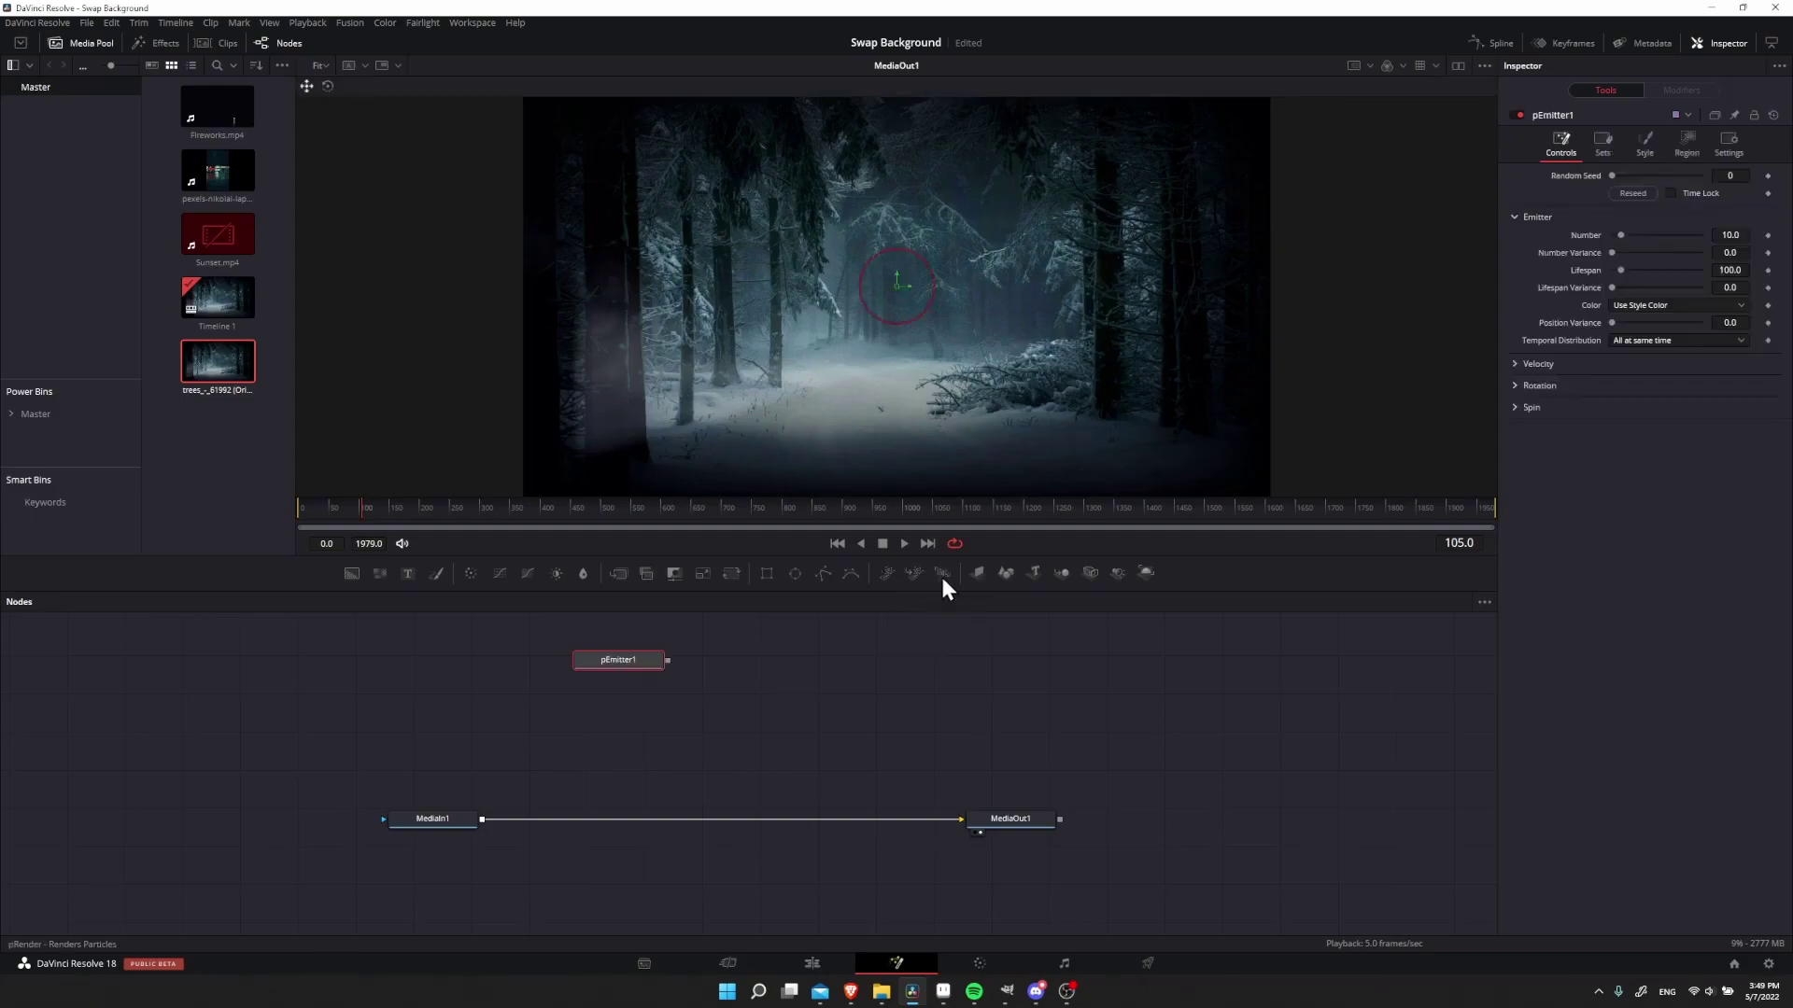
{"action": "left_click", "coordinate": [942, 572]}
Link pEmitter1 into pRender1 and lay the nodes out beside MediaIn1 and MediaOut1
{"action": "left_click_drag", "start_coordinate": [781, 660], "coordinate": [864, 663]}
{"action": "left_click_drag", "start_coordinate": [634, 665], "coordinate": [601, 680]}
{"action": "left_click_drag", "start_coordinate": [846, 672], "coordinate": [797, 671]}
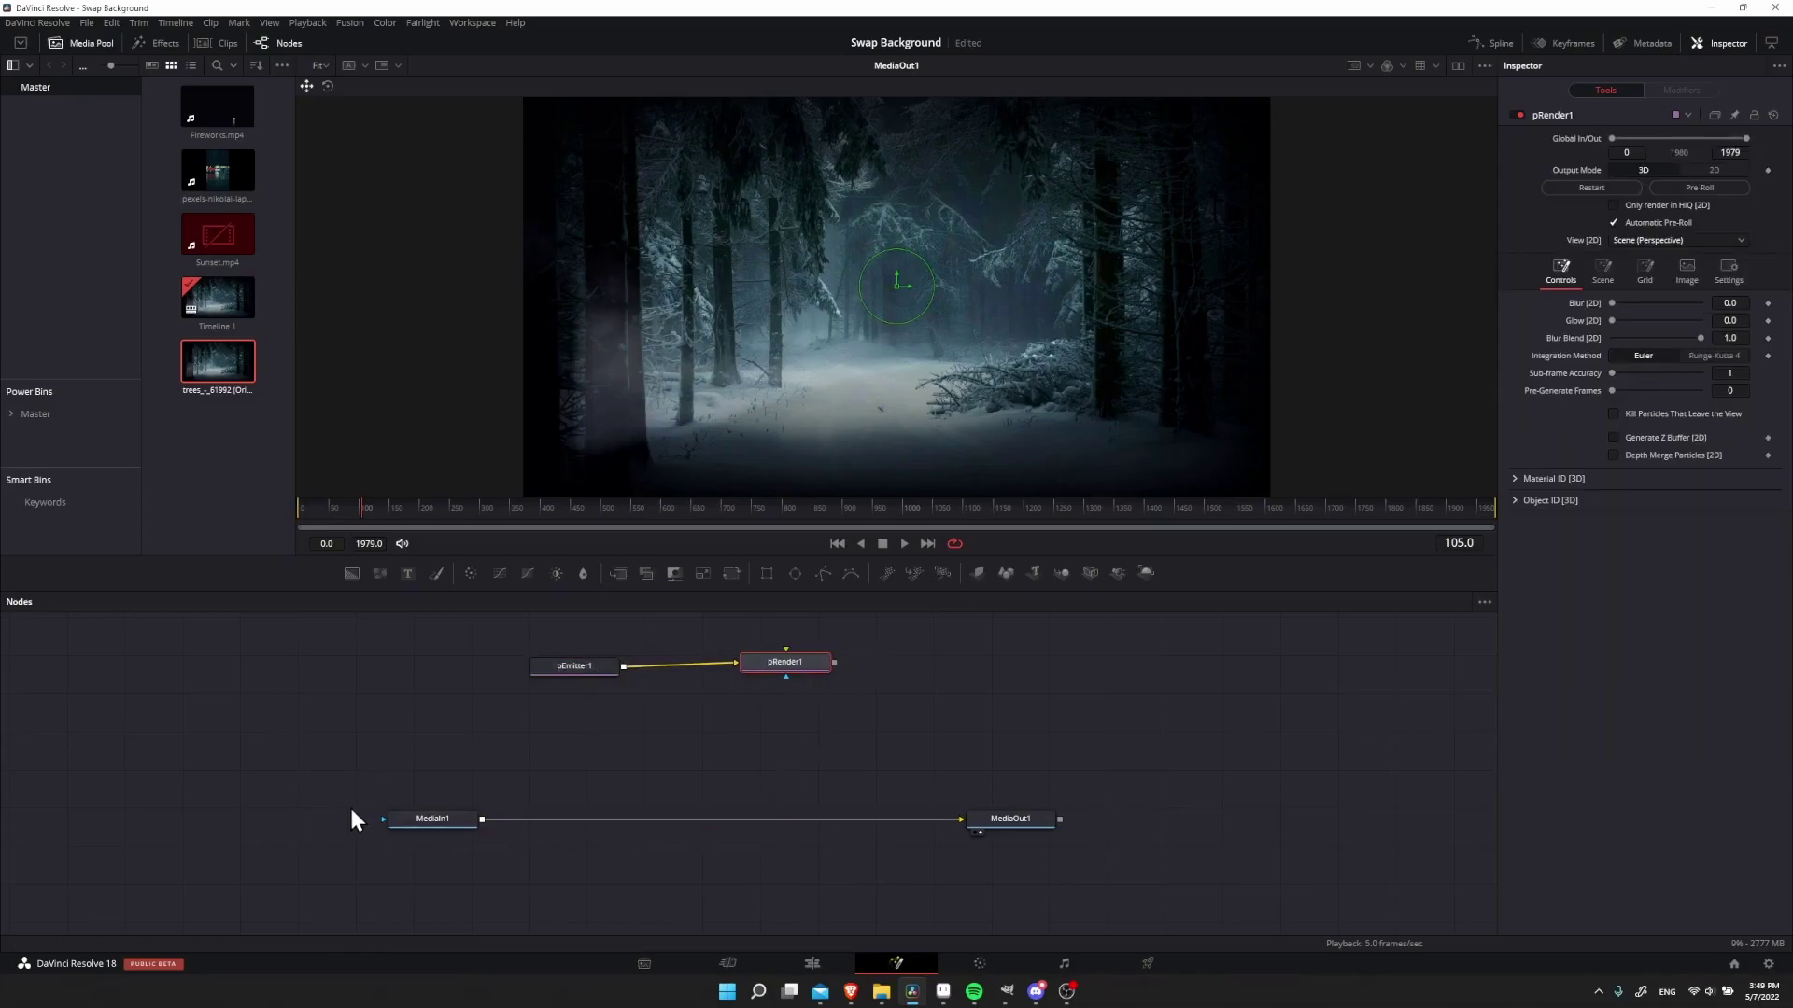
{"action": "left_click_drag", "start_coordinate": [349, 804], "coordinate": [591, 911]}
{"action": "left_click_drag", "start_coordinate": [988, 824], "coordinate": [1091, 824]}
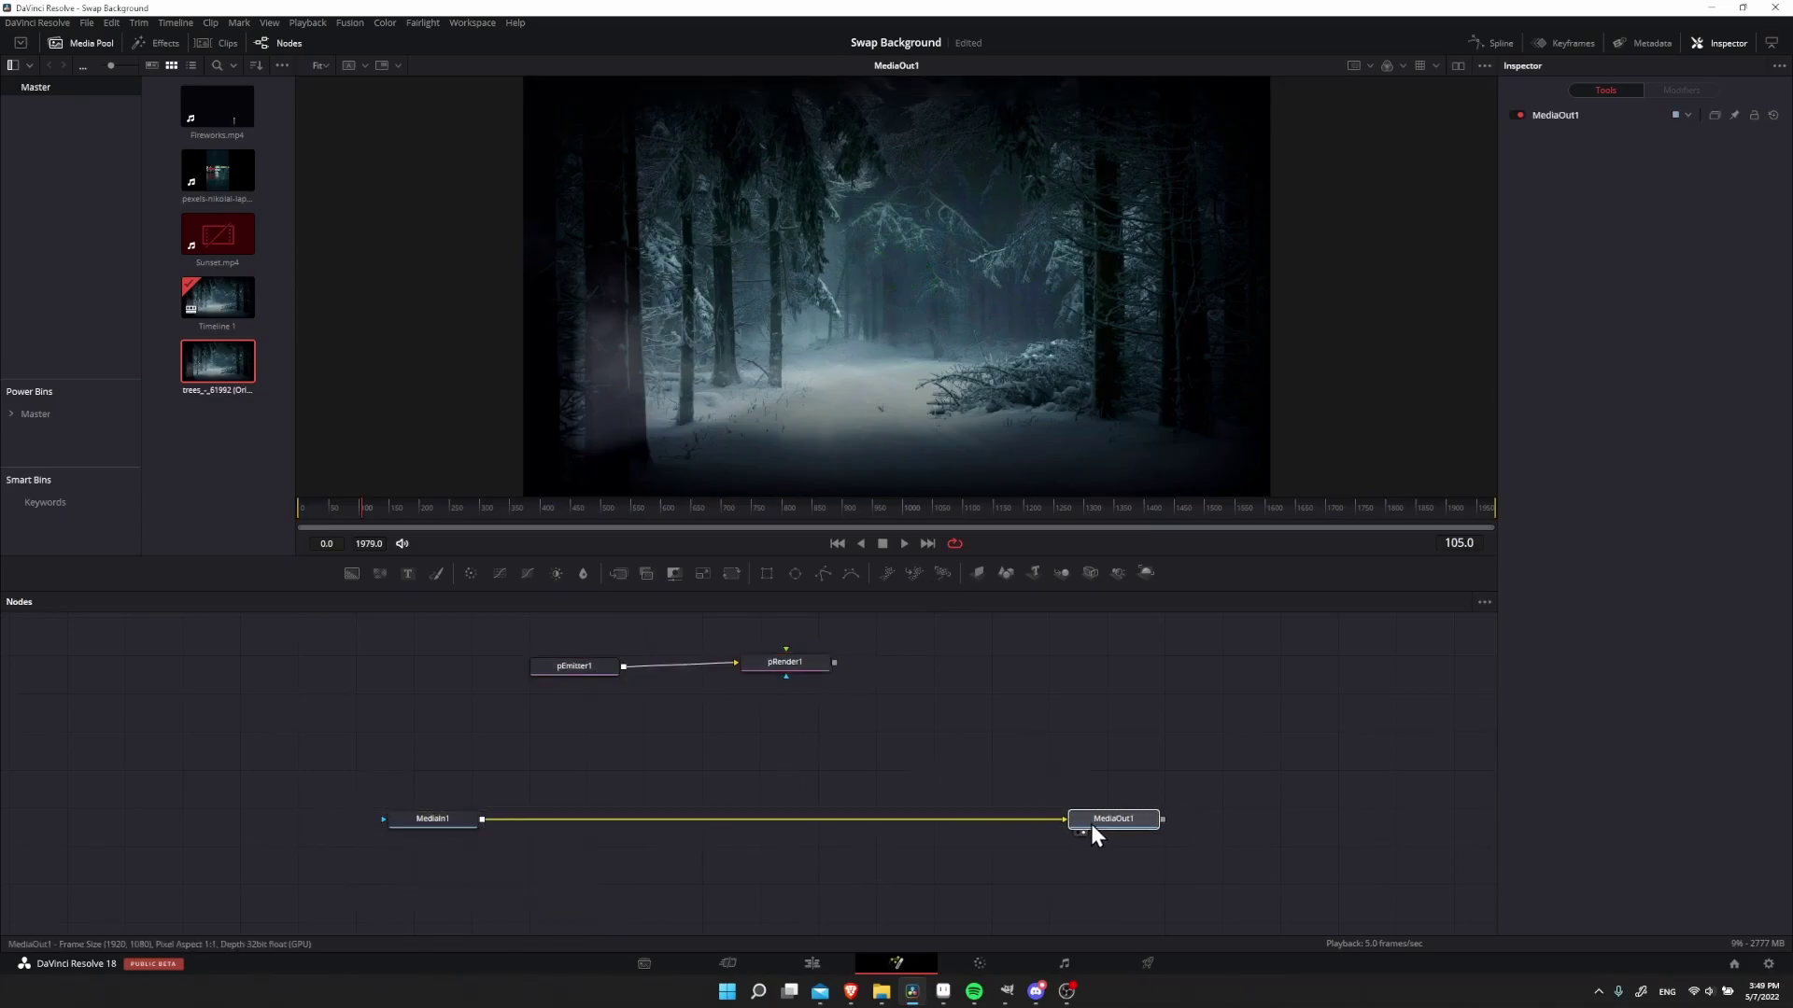
Insert Merge1 after MediaIn1 and feed pRender1 into its foreground input
{"action": "left_click", "coordinate": [439, 816]}
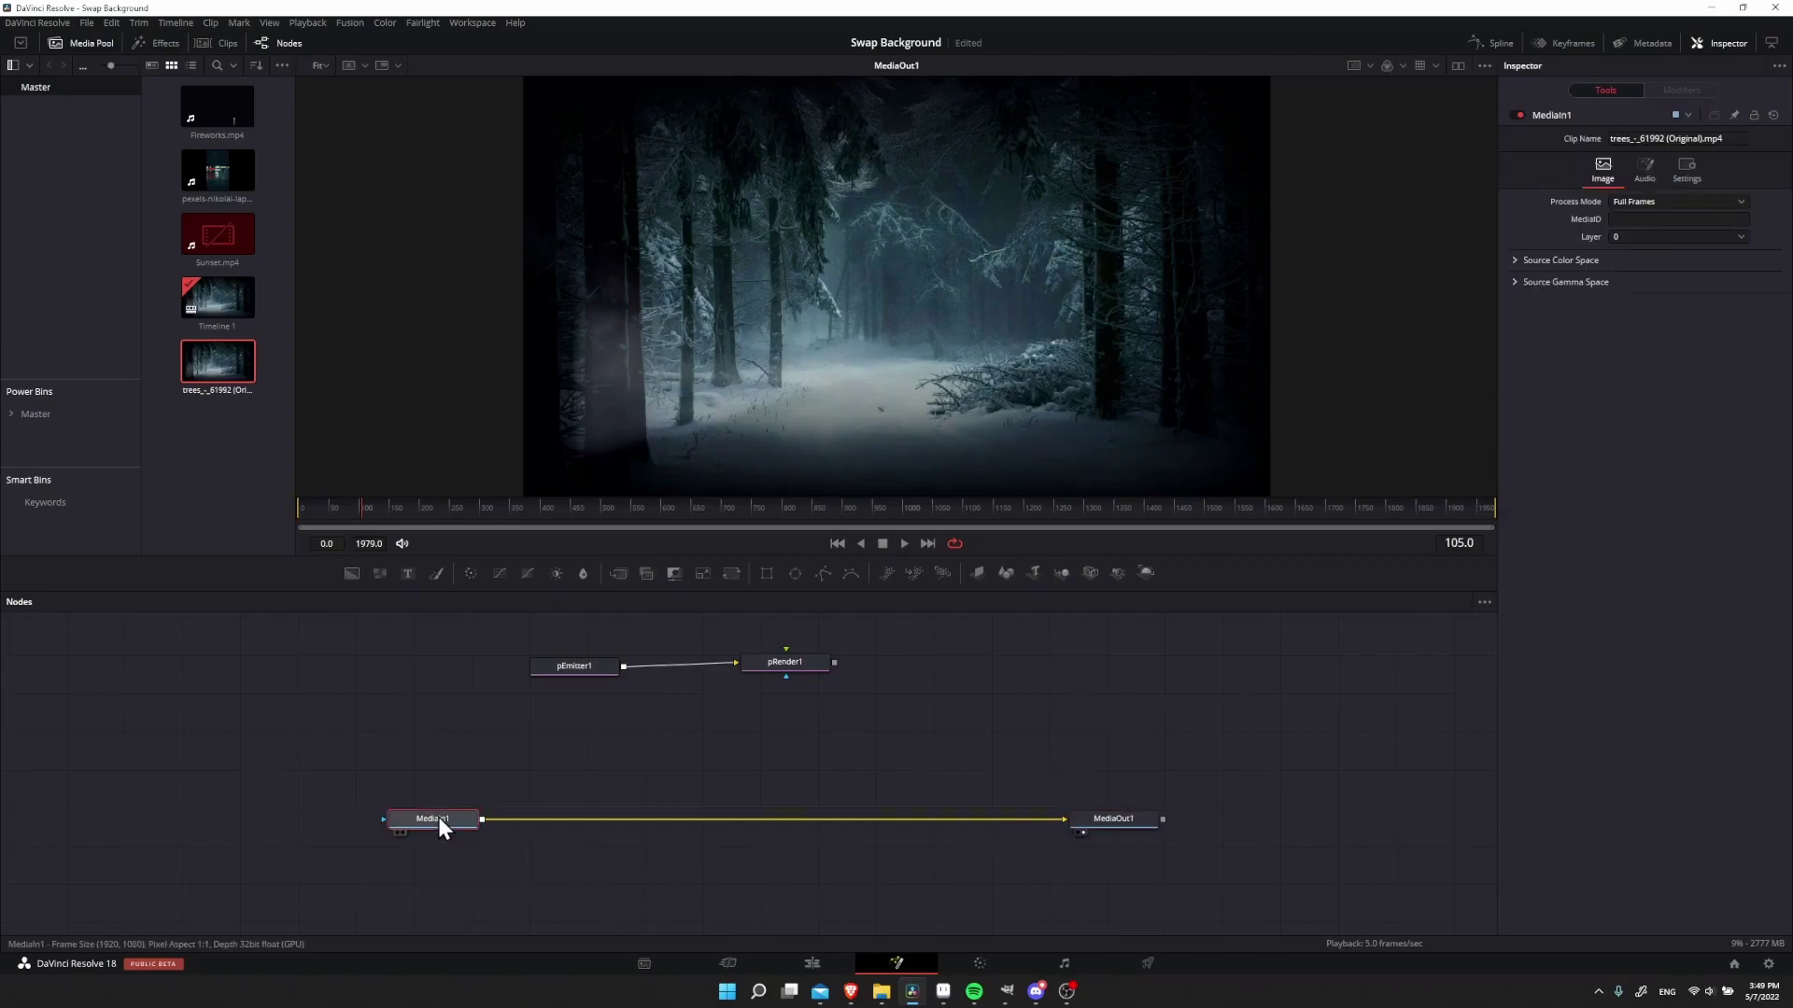
{"action": "left_click", "coordinate": [626, 574]}
{"action": "left_click_drag", "start_coordinate": [565, 819], "coordinate": [794, 811]}
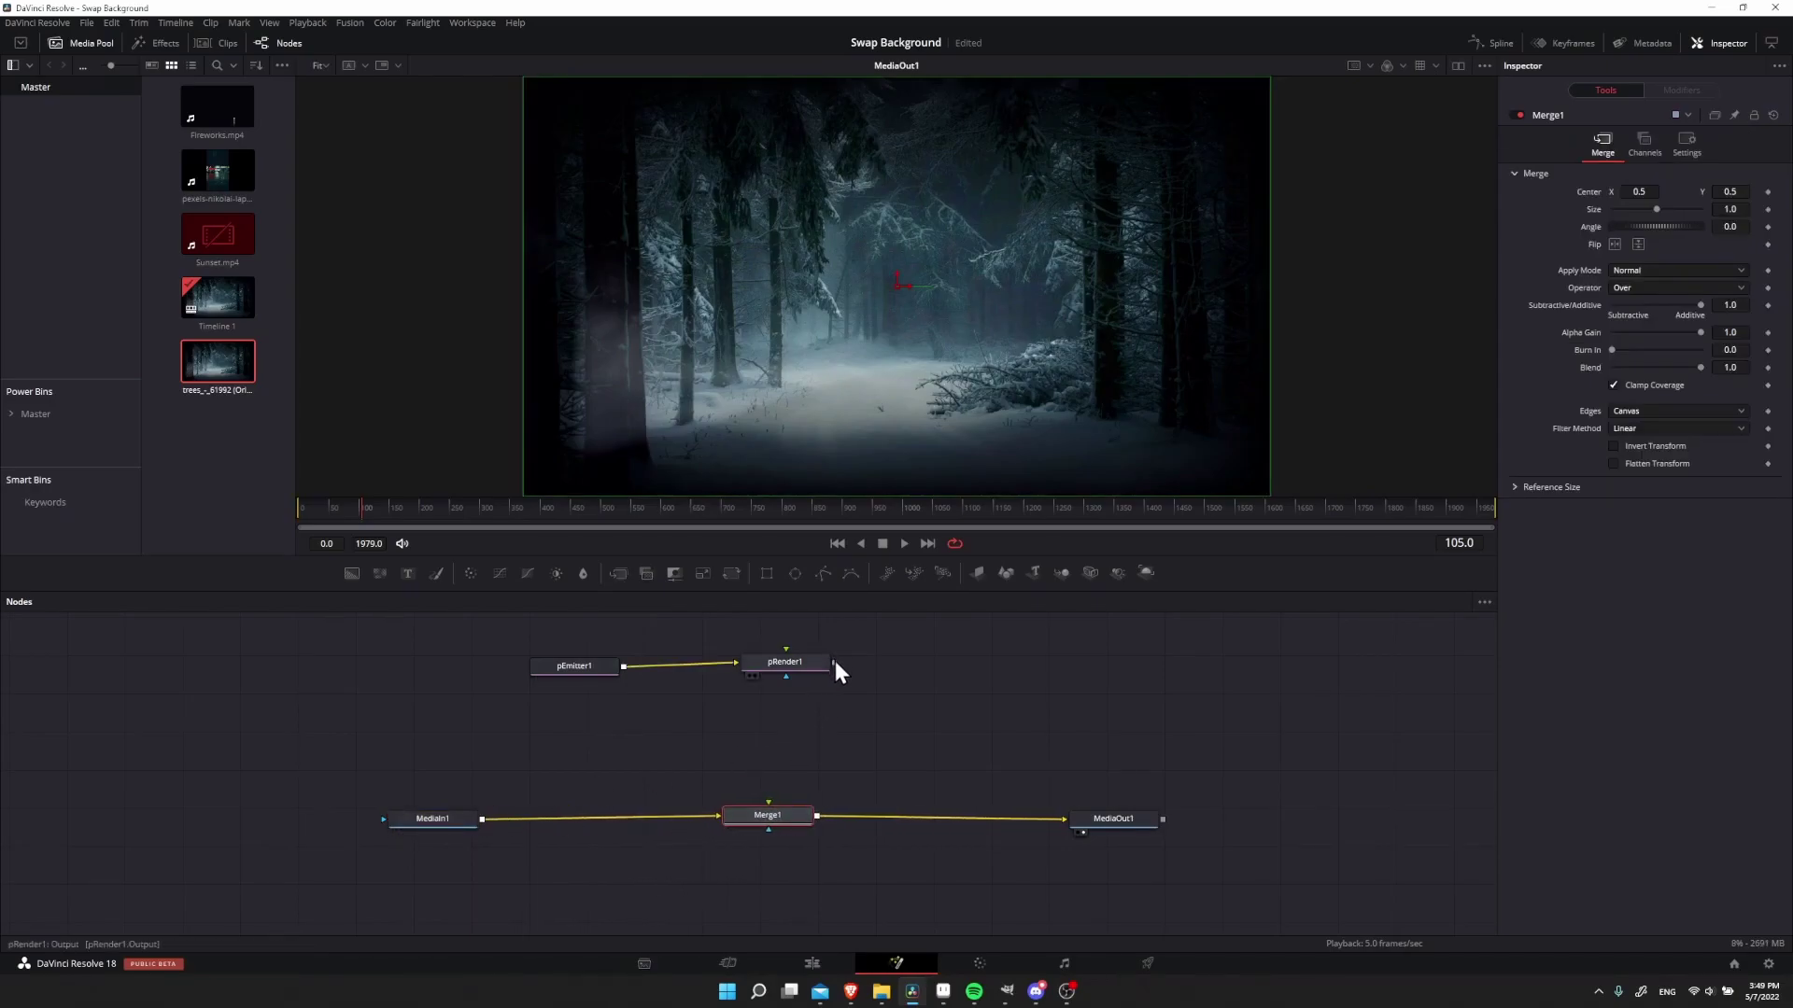
{"action": "left_click_drag", "start_coordinate": [835, 663], "coordinate": [770, 805]}
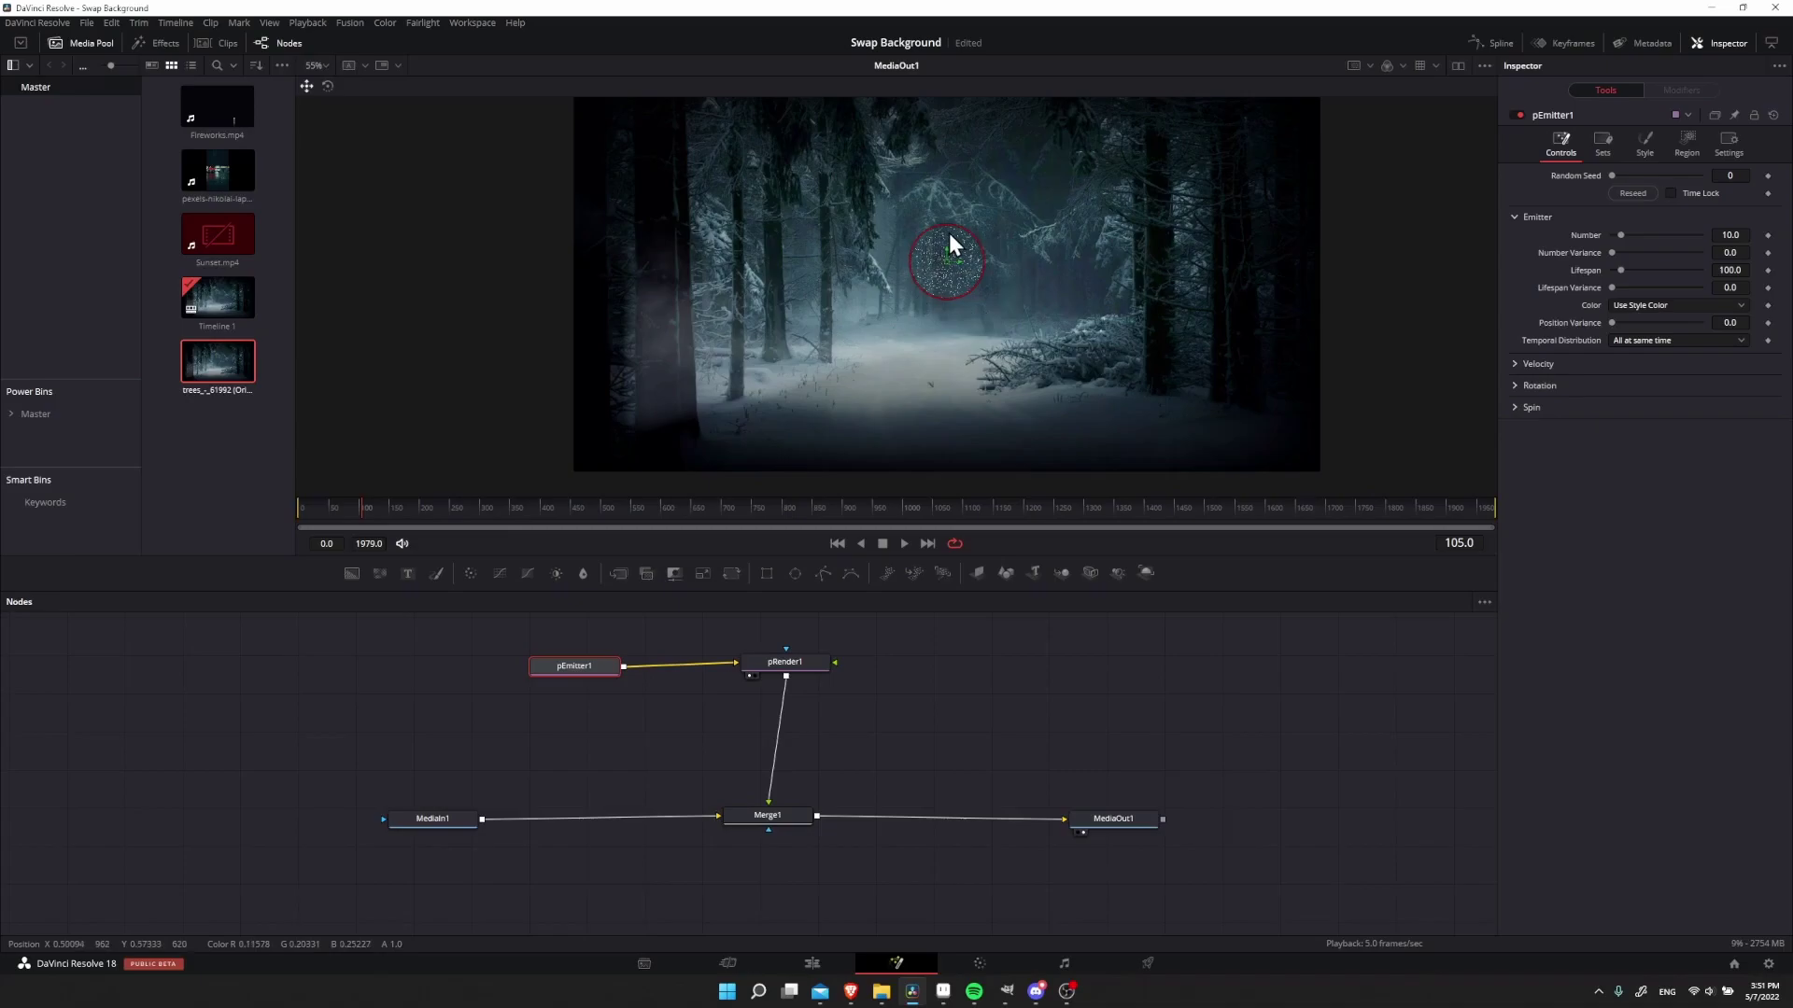
Preview the particles at frames 229 and 355, then return to the clip start
{"action": "left_click", "coordinate": [437, 506]}
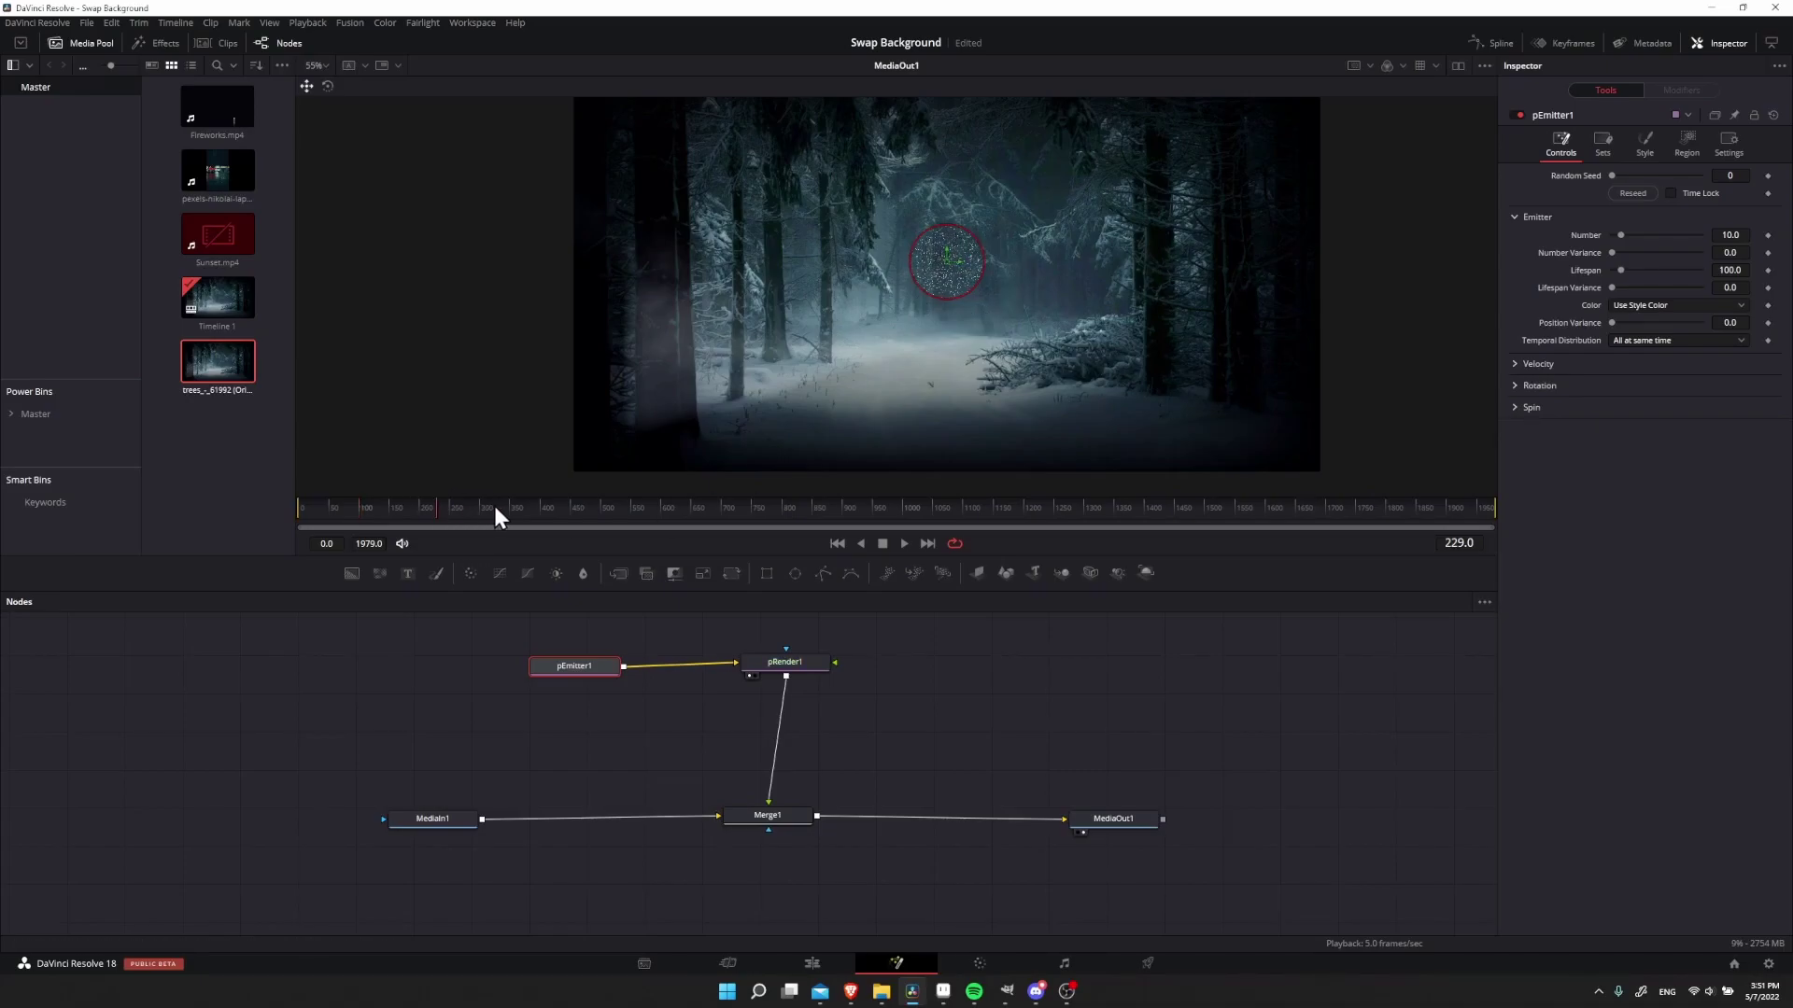
{"action": "left_click", "coordinate": [514, 507]}
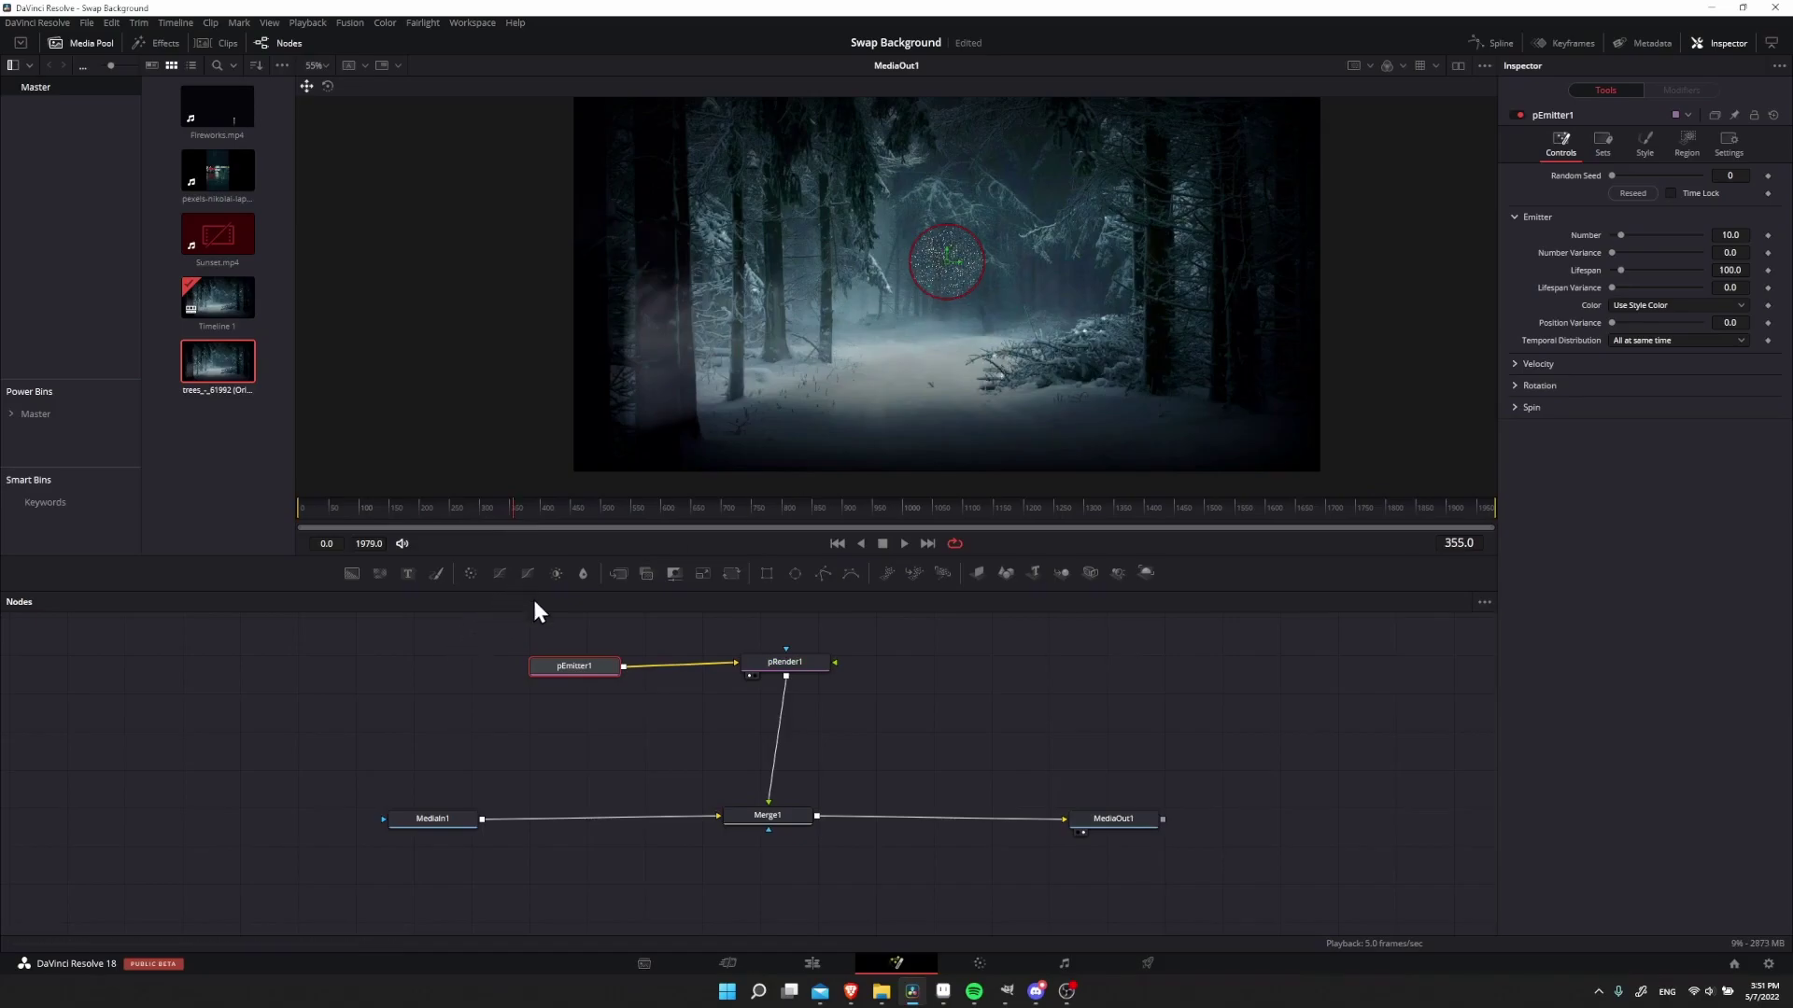
{"action": "key", "text": "Home"}
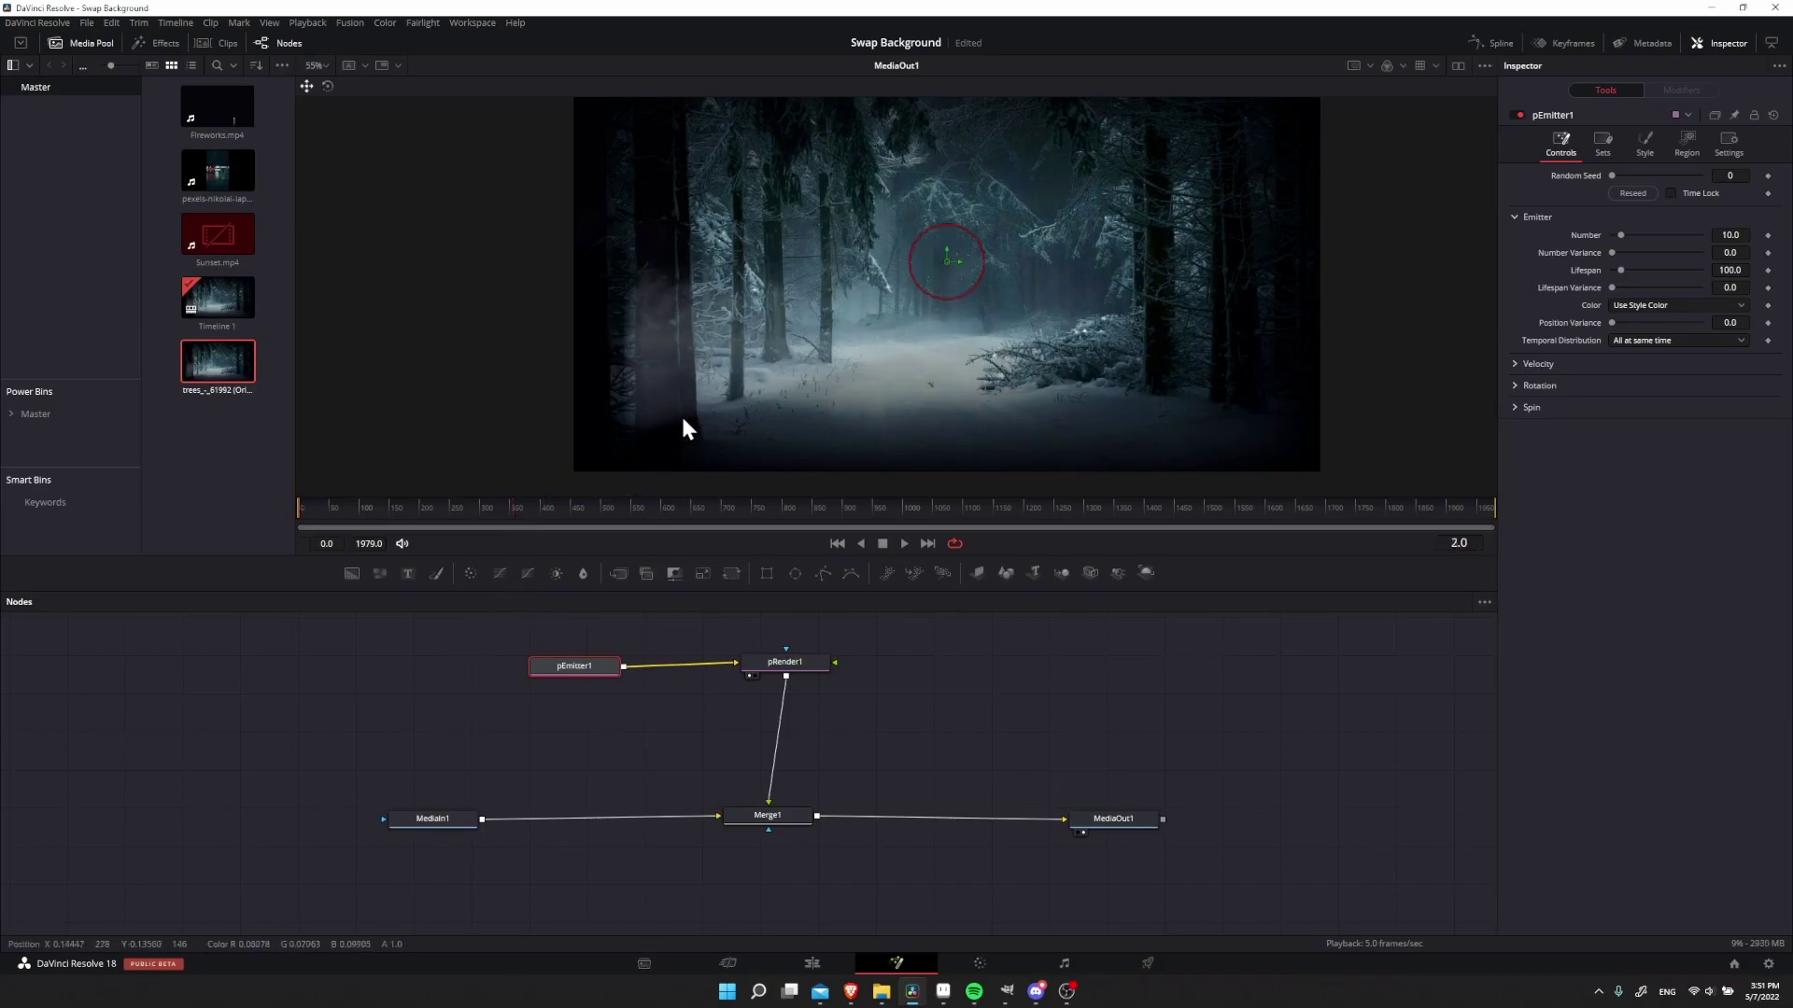
Set pEmitter1's region to a Line running from (−0.849, 0.288) to (0.523, 0.417) above the frame
{"action": "left_click", "coordinate": [608, 638]}
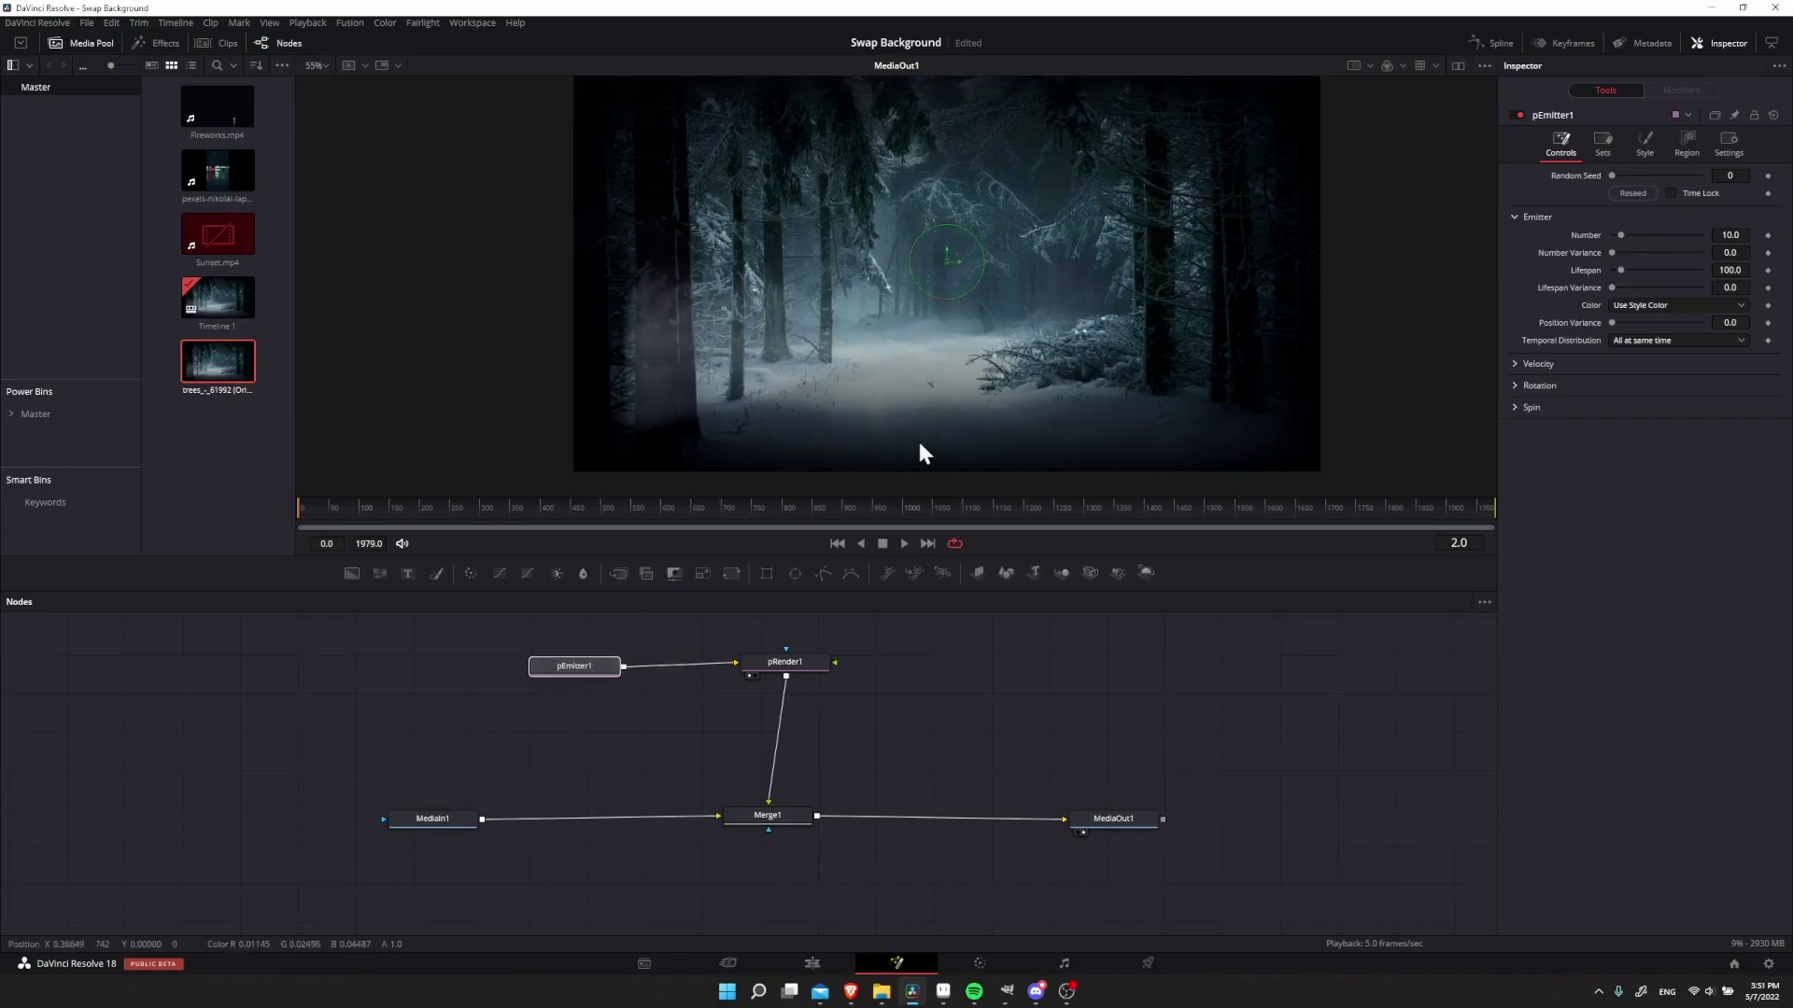
{"action": "left_click", "coordinate": [1681, 147]}
{"action": "left_click", "coordinate": [1656, 192]}
{"action": "left_click", "coordinate": [1640, 271]}
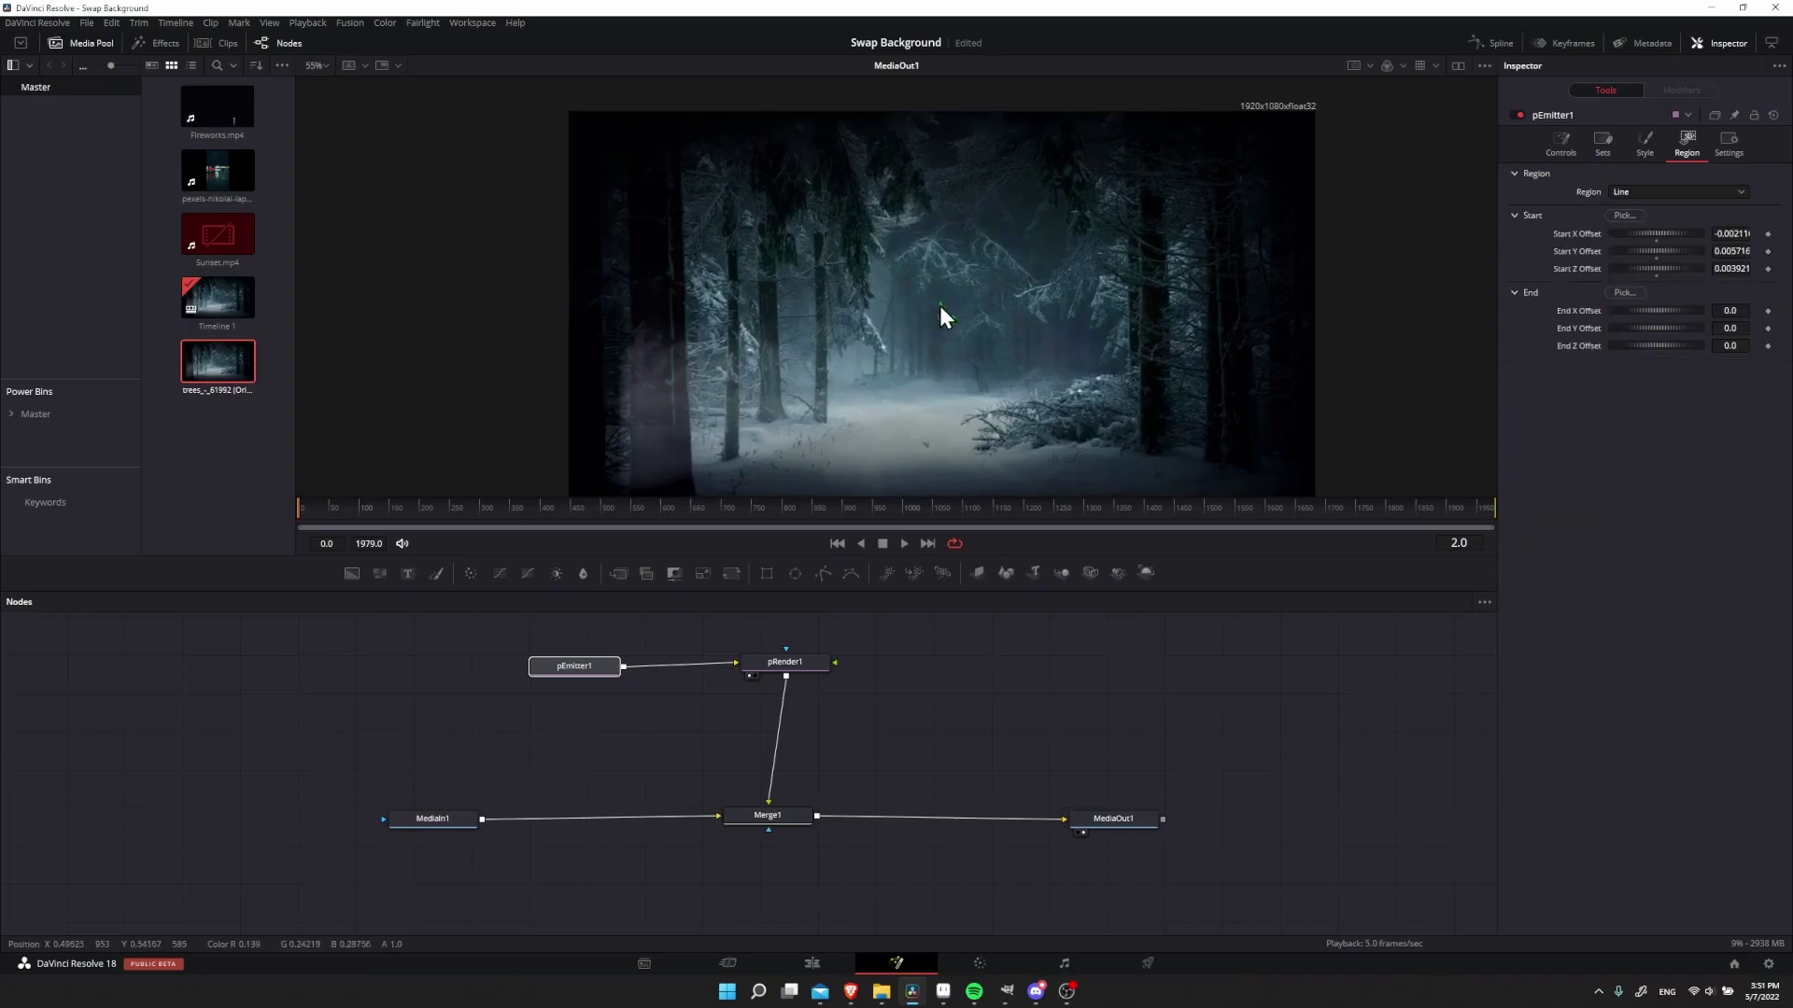
{"action": "left_click_drag", "start_coordinate": [940, 304], "coordinate": [545, 97]}
{"action": "left_click_drag", "start_coordinate": [942, 310], "coordinate": [1359, 44]}
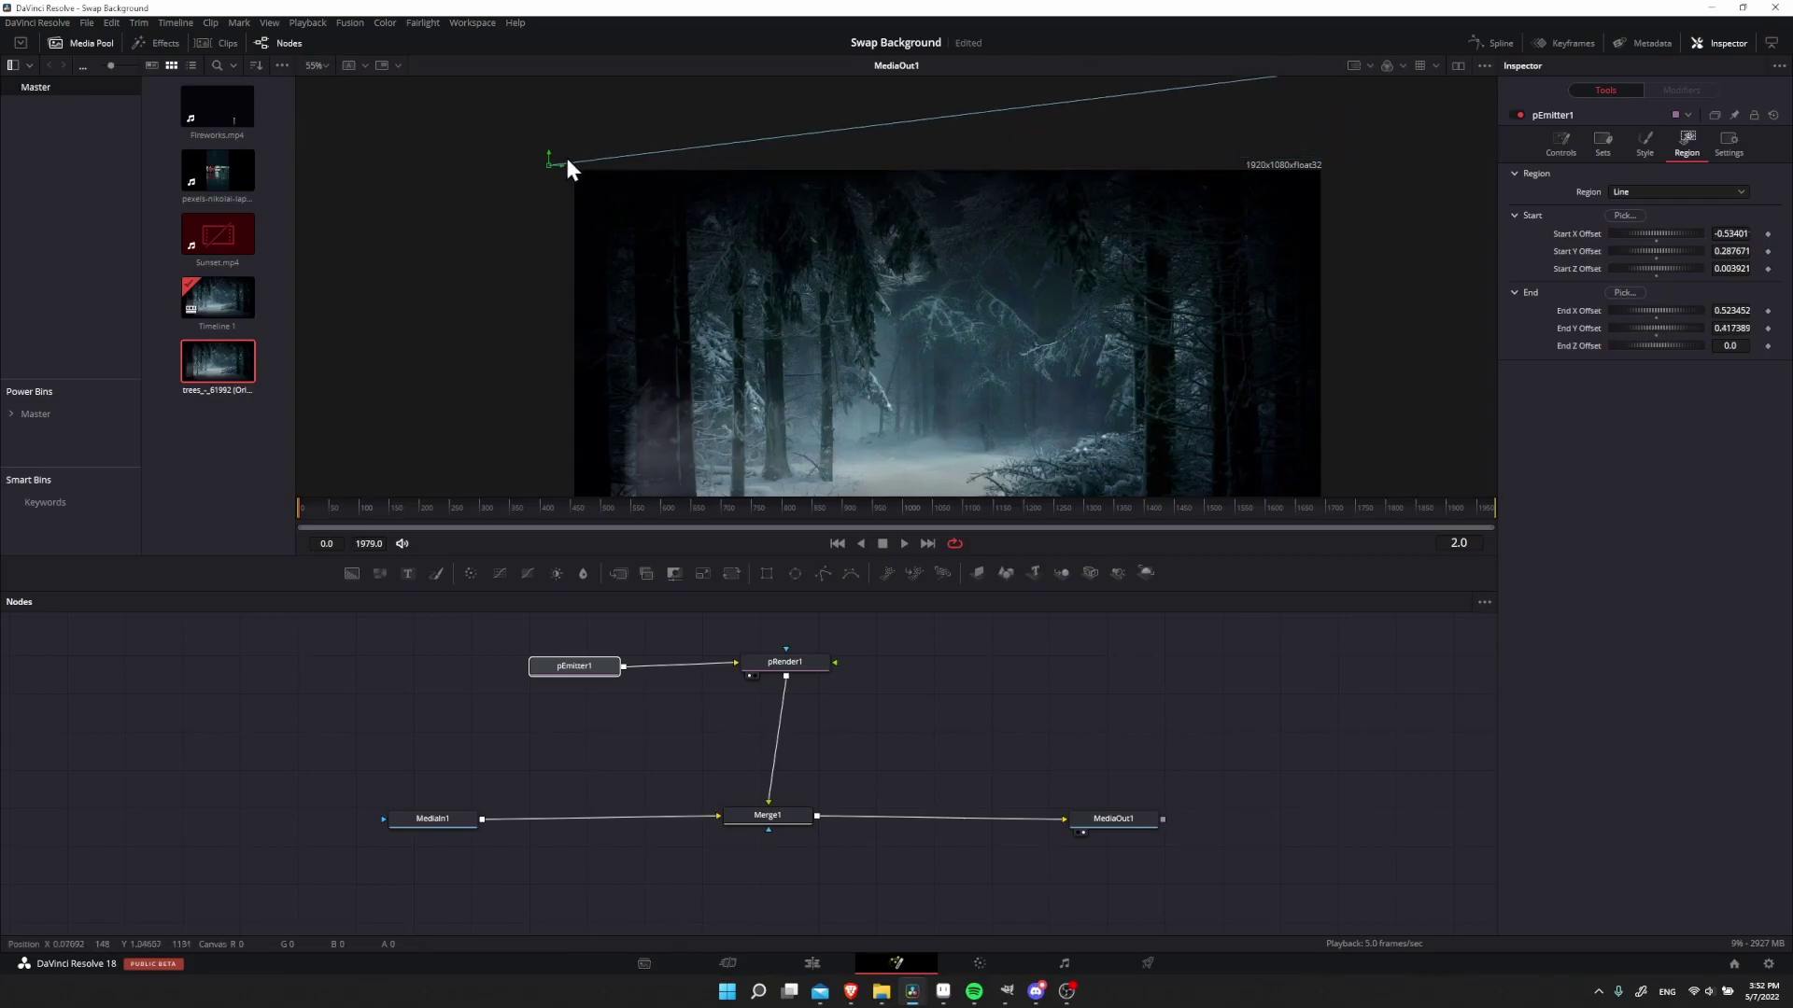
{"action": "left_click_drag", "start_coordinate": [563, 170], "coordinate": [327, 217]}
{"action": "scroll", "coordinate": [771, 252], "scroll_direction": "down", "scroll_amount": 2}
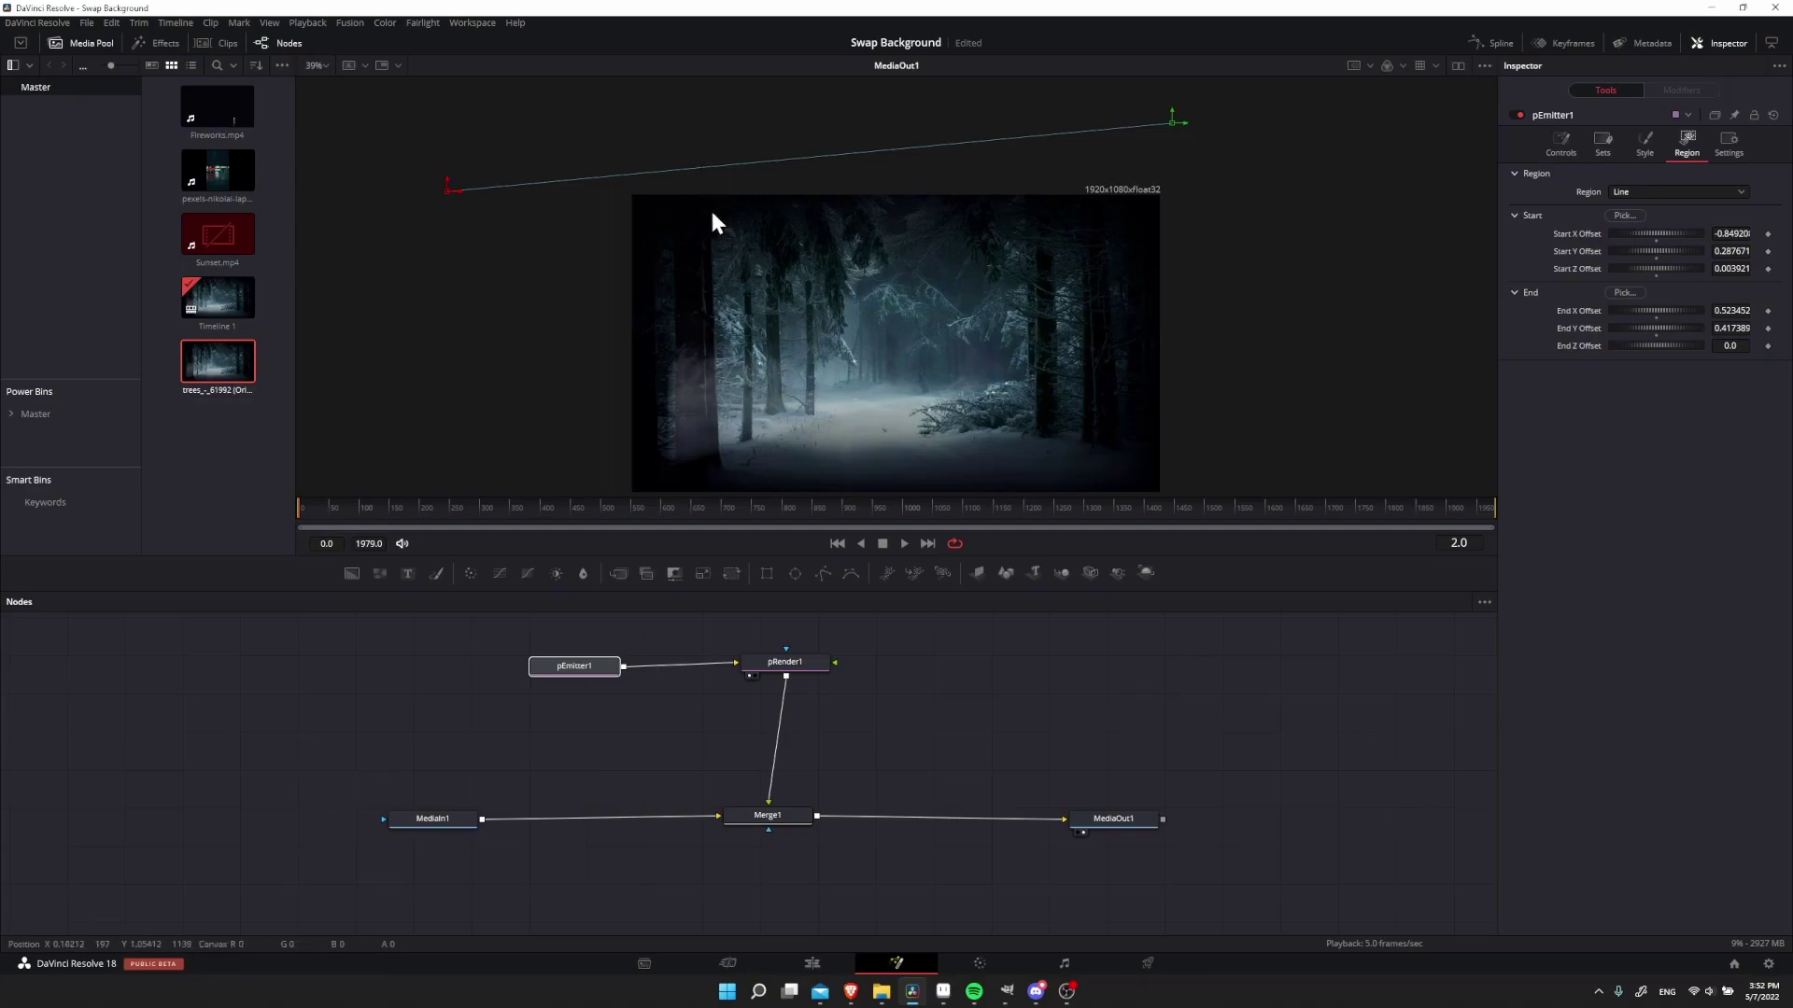
{"action": "left_click", "coordinate": [1560, 145]}
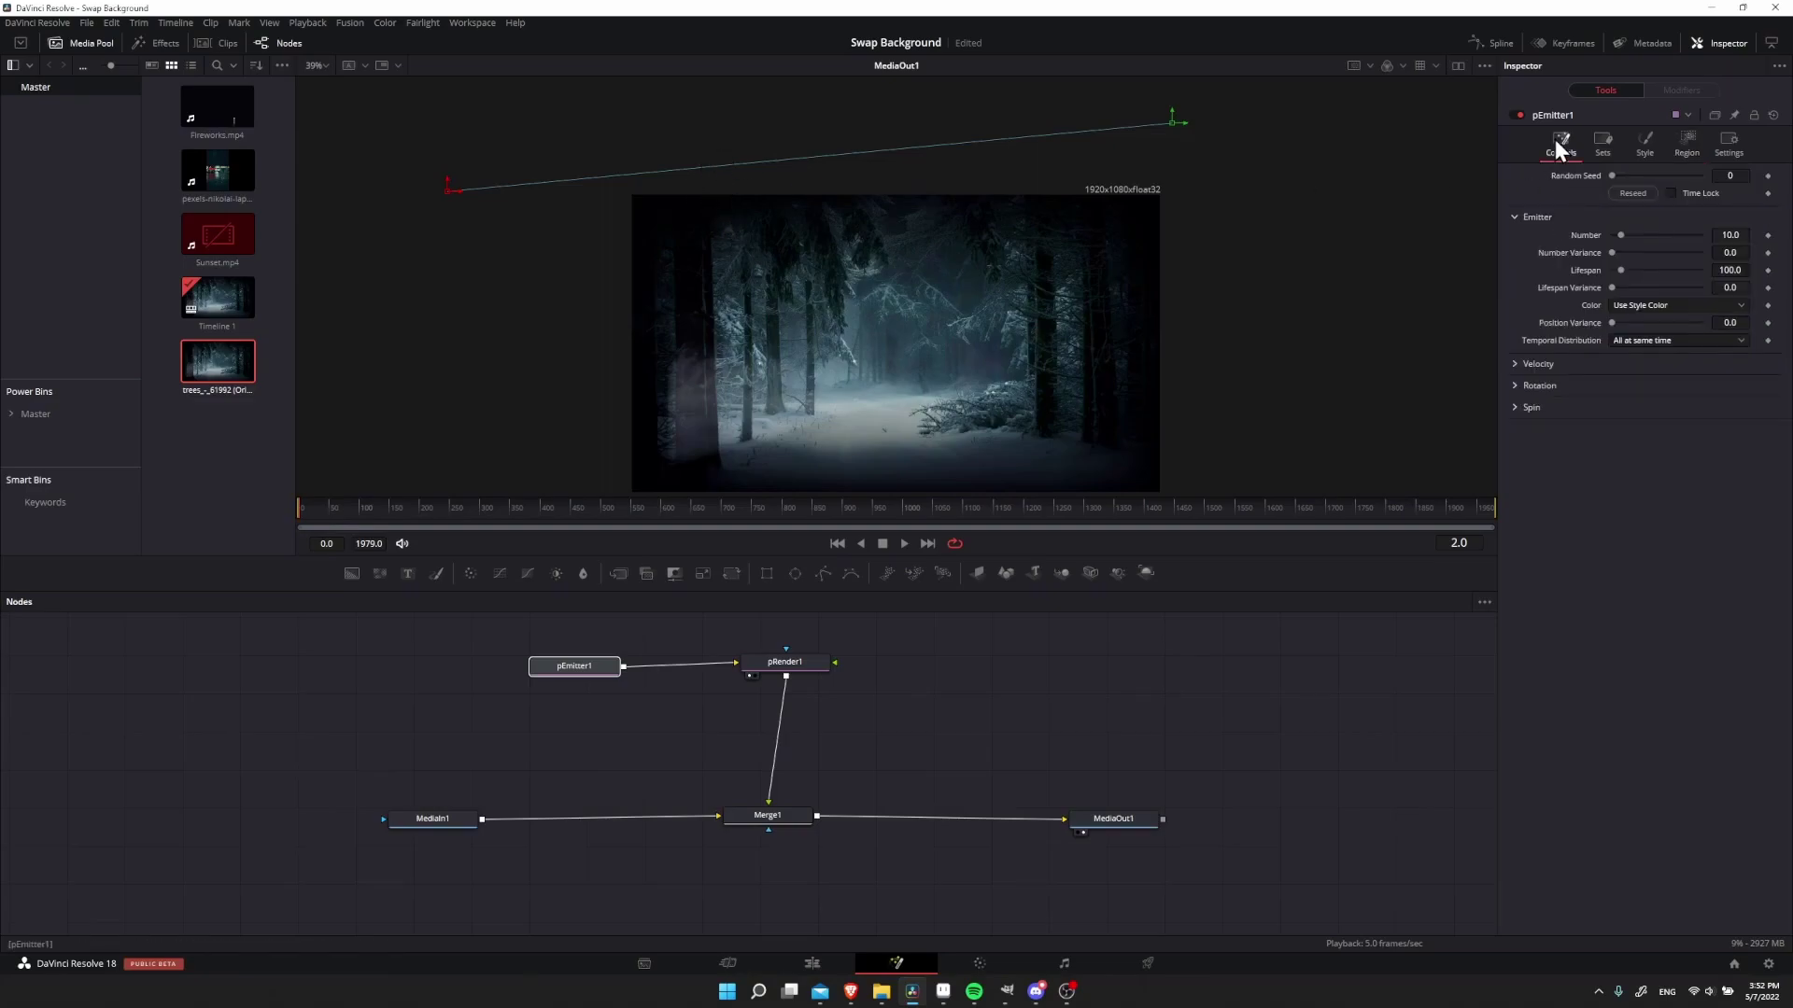
Give the particles some velocity, lower the line's right end, and preview the motion
{"action": "left_click", "coordinate": [1514, 363]}
{"action": "left_click_drag", "start_coordinate": [1612, 382], "coordinate": [1634, 384]}
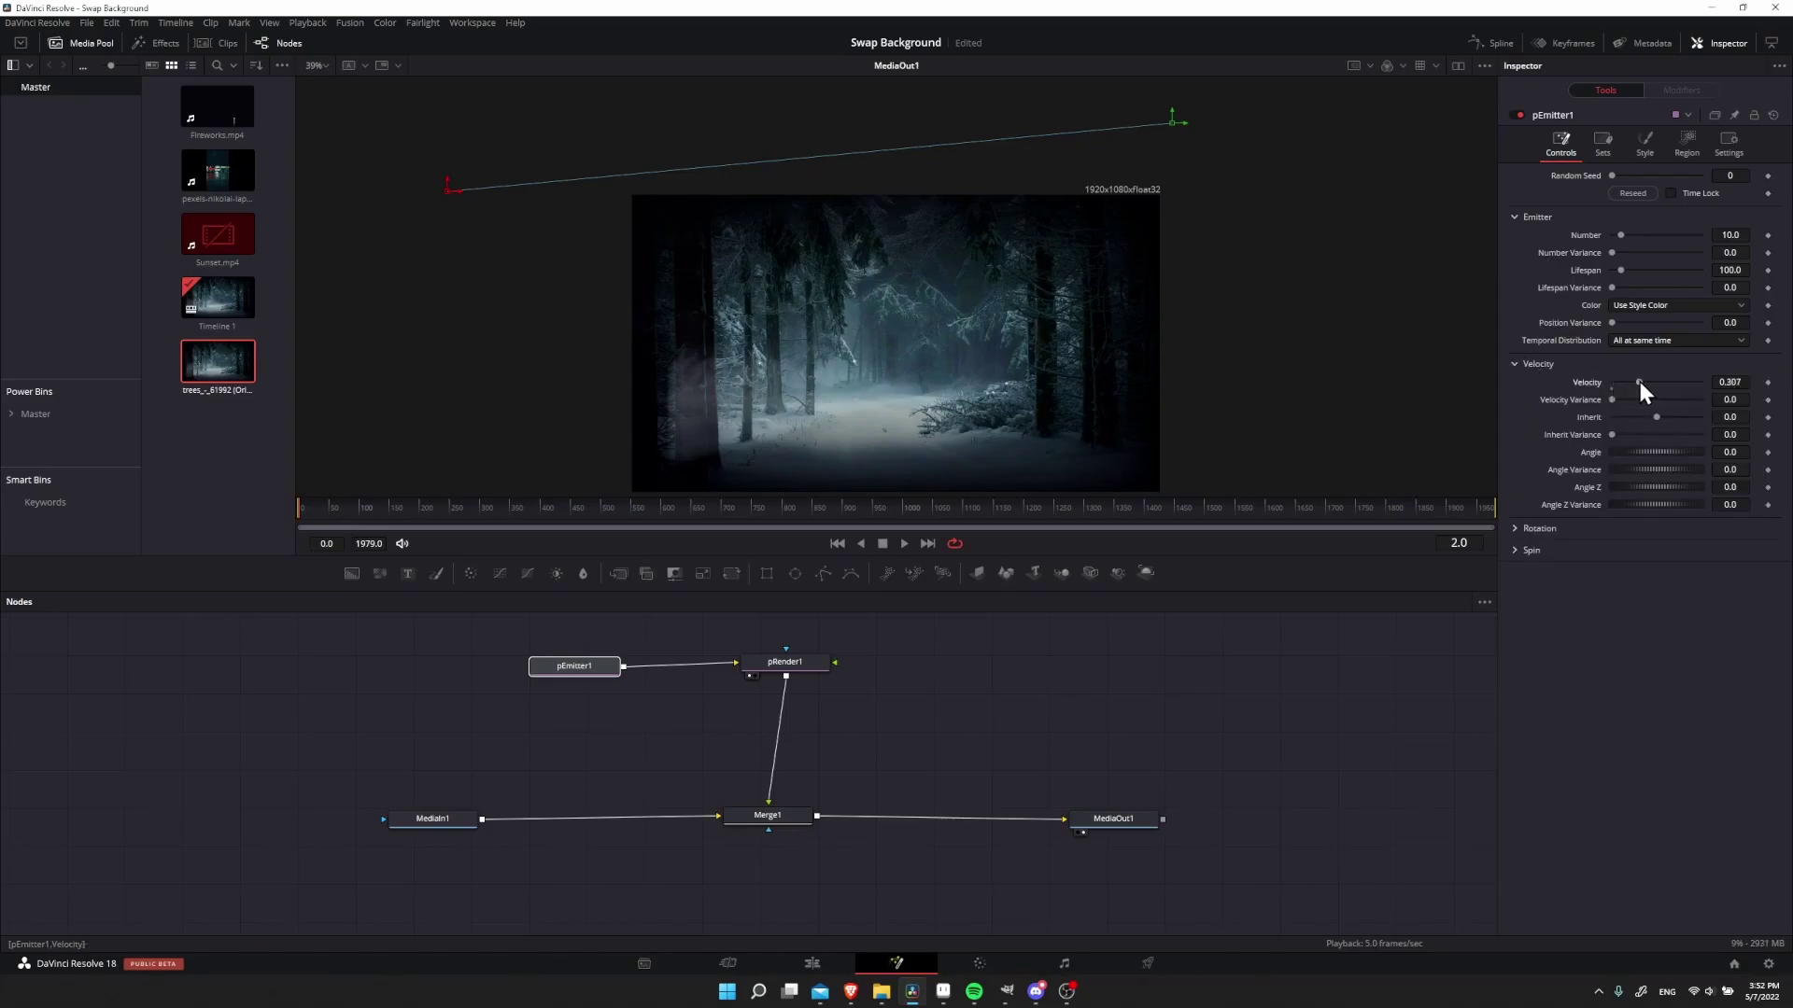
{"action": "left_click", "coordinate": [609, 510]}
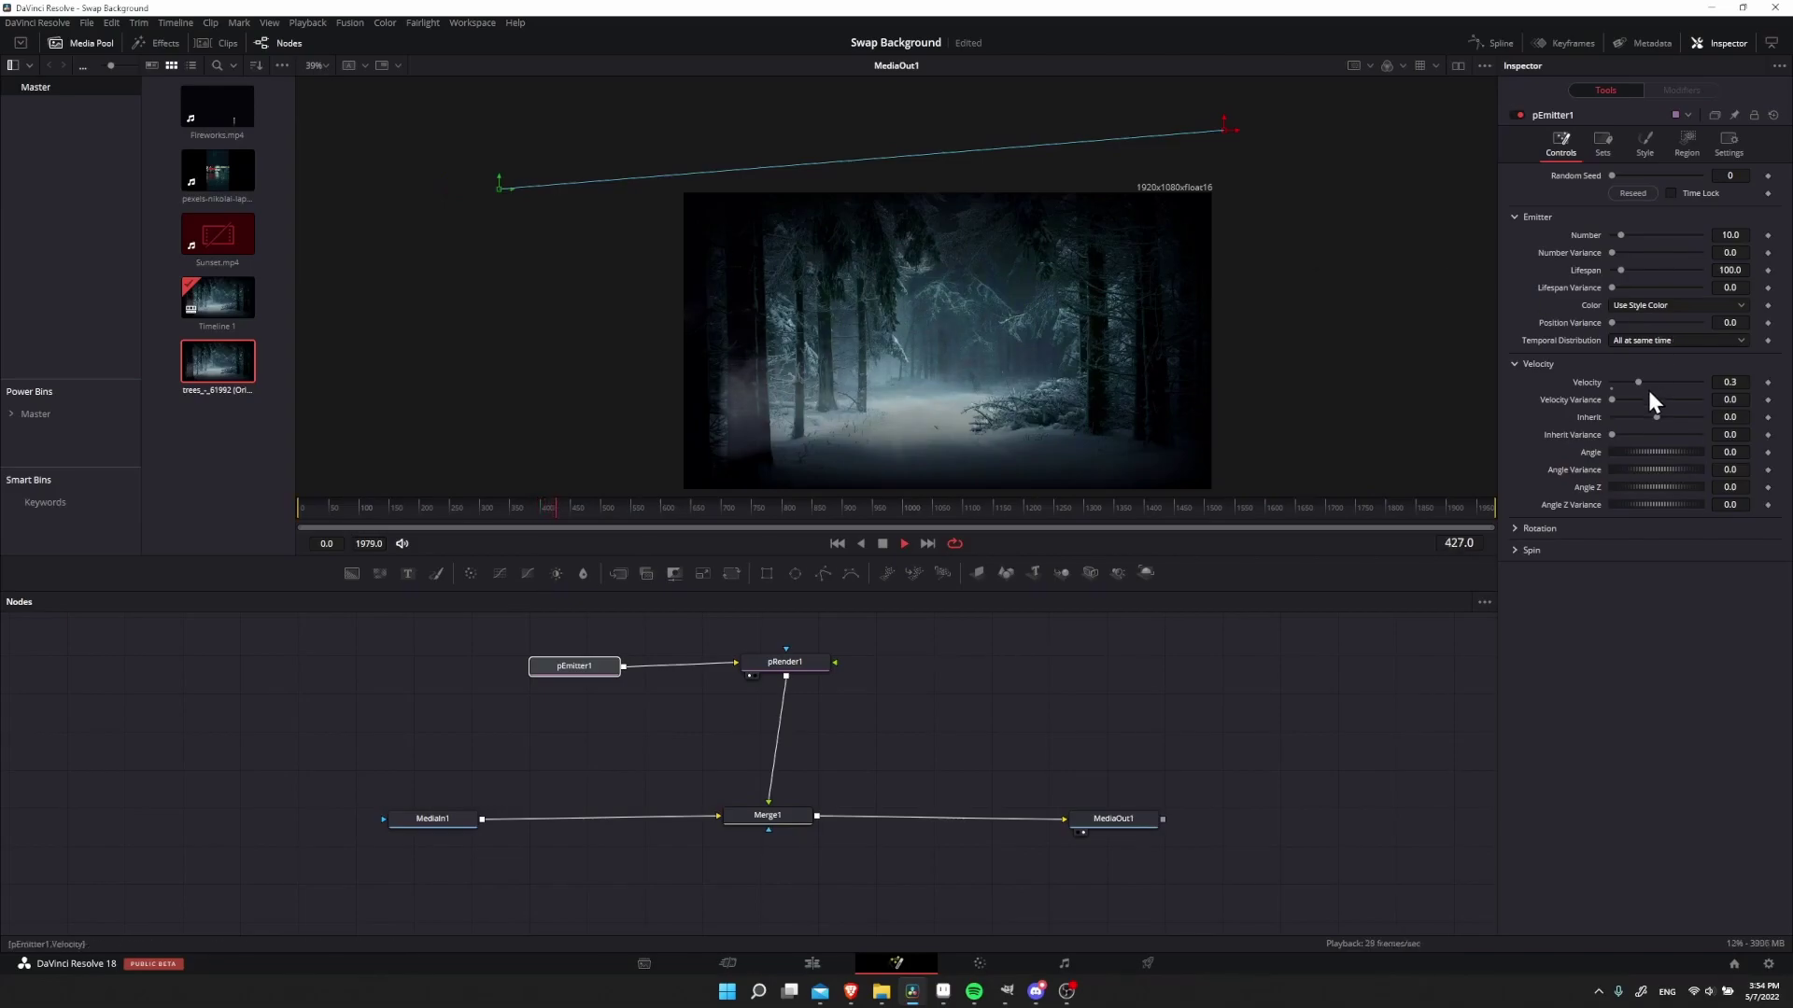
{"action": "key", "text": "space"}
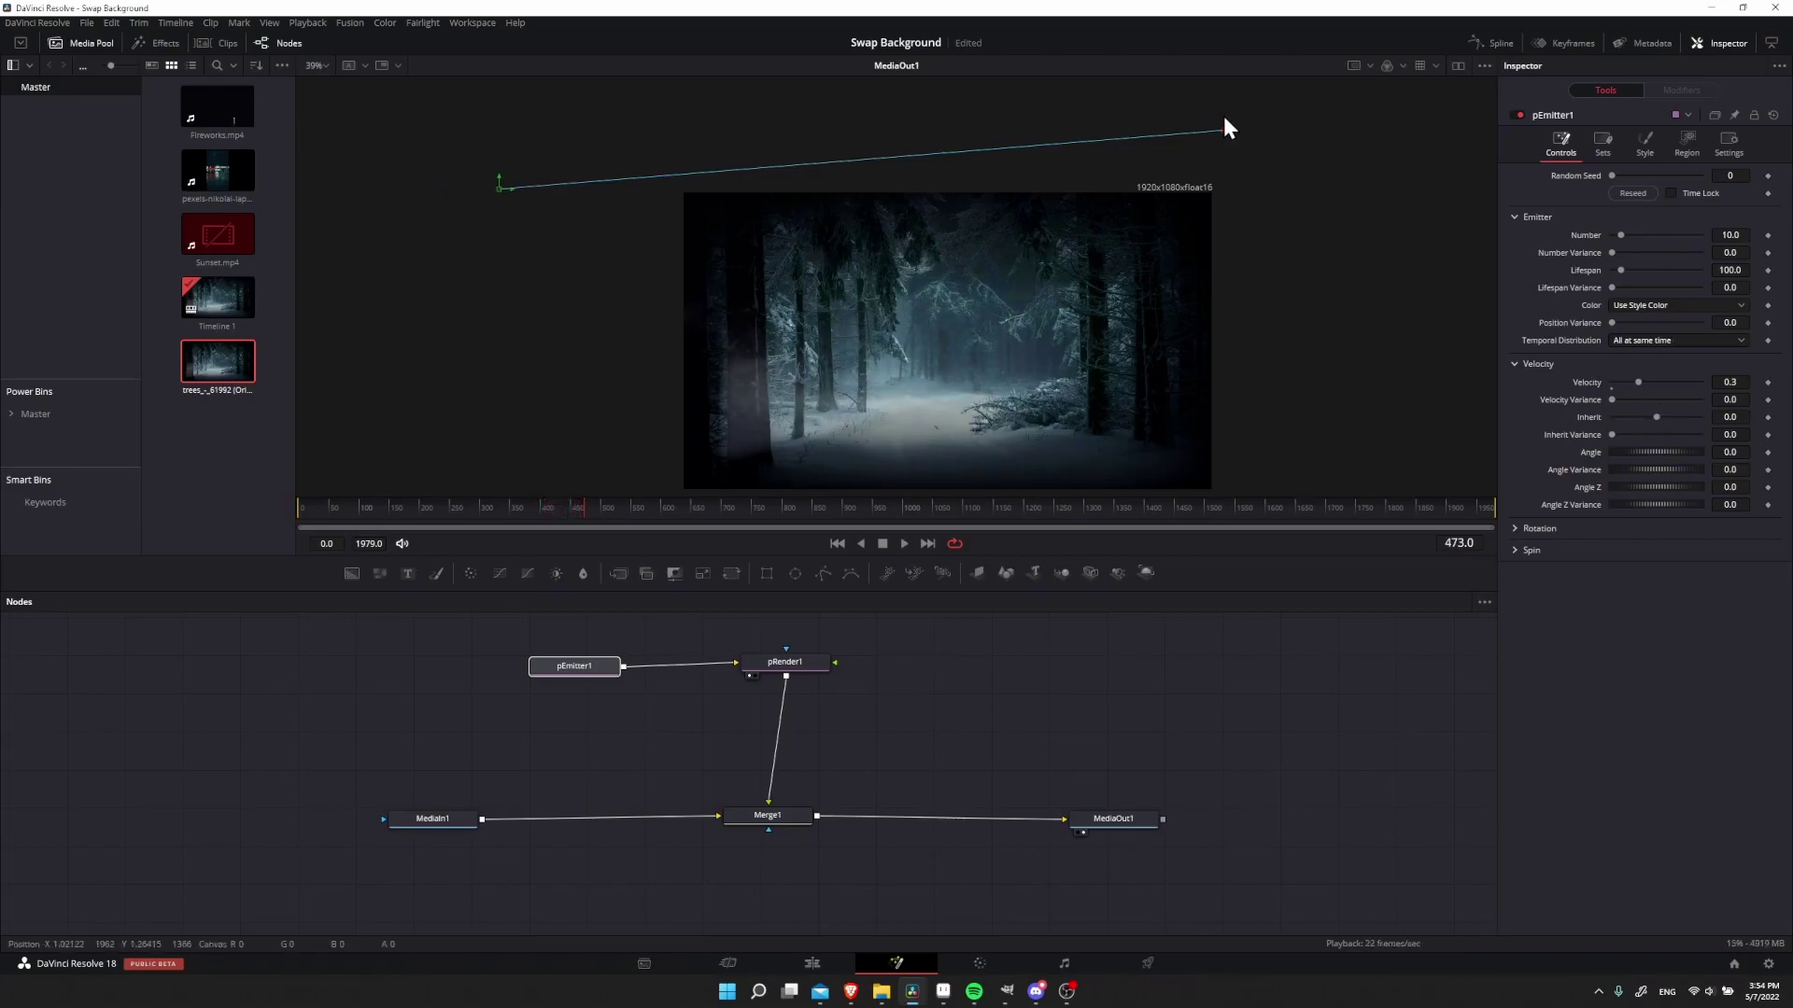
{"action": "left_click_drag", "start_coordinate": [1224, 119], "coordinate": [1216, 229]}
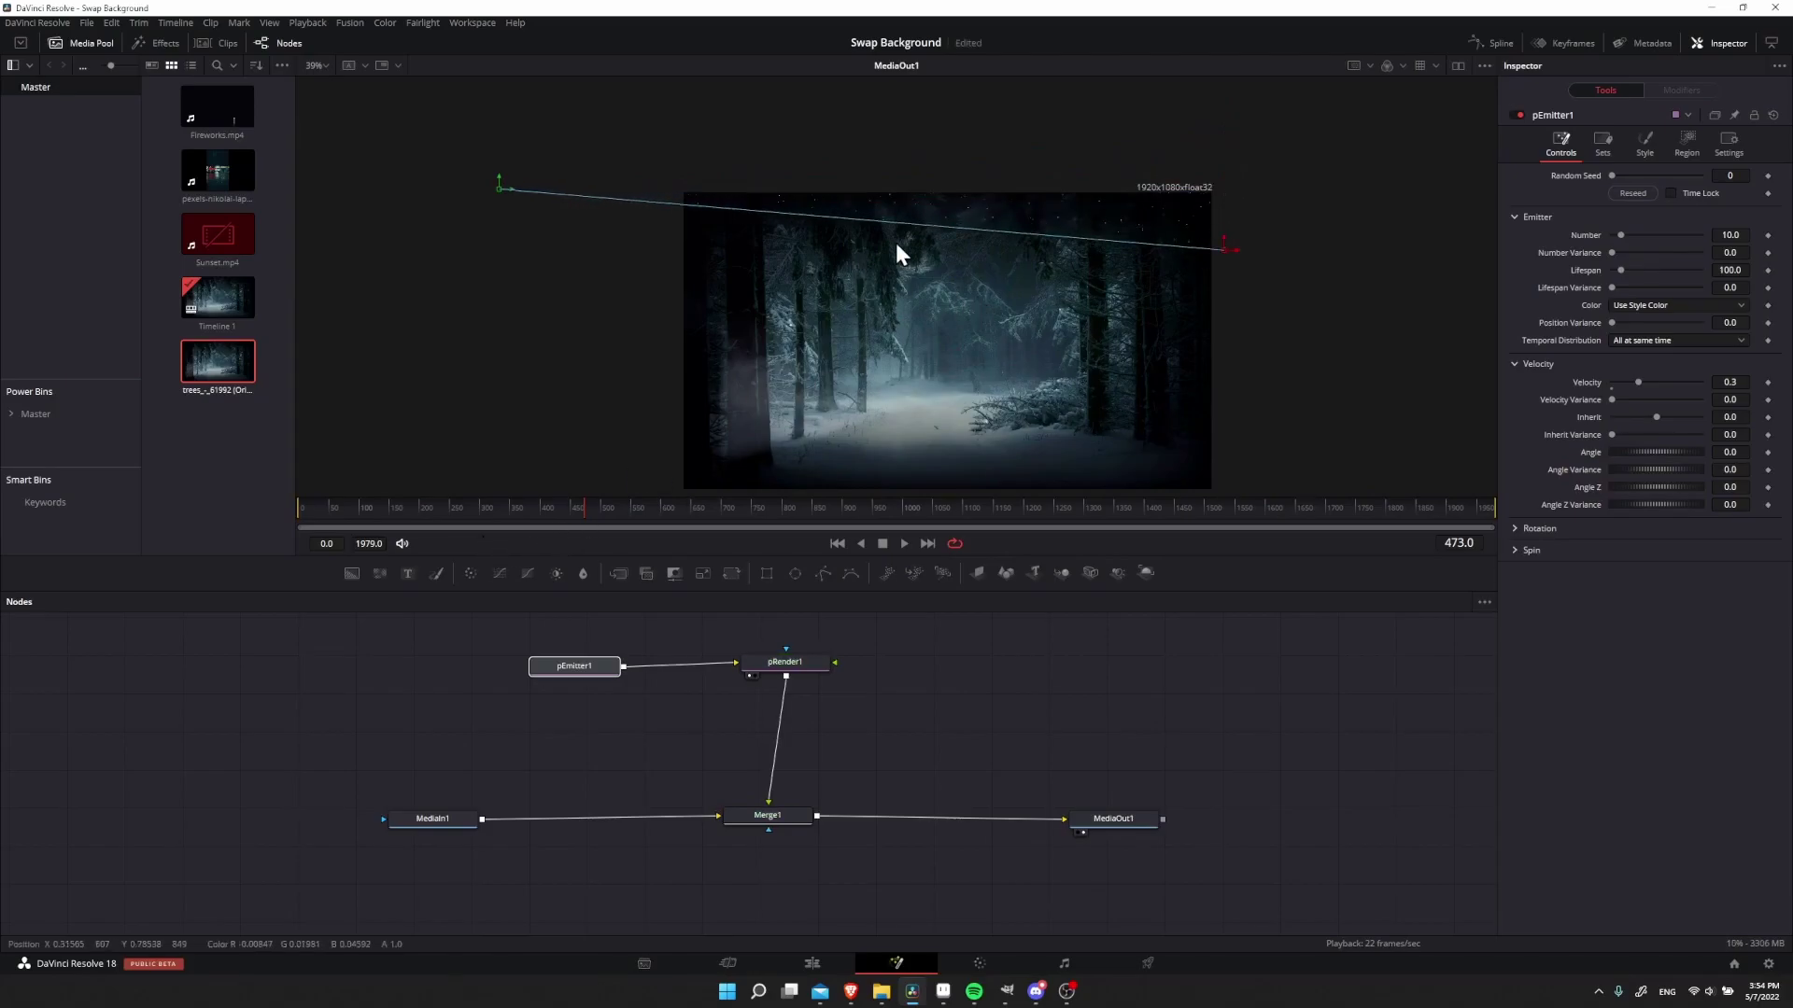
{"action": "key", "text": "space"}
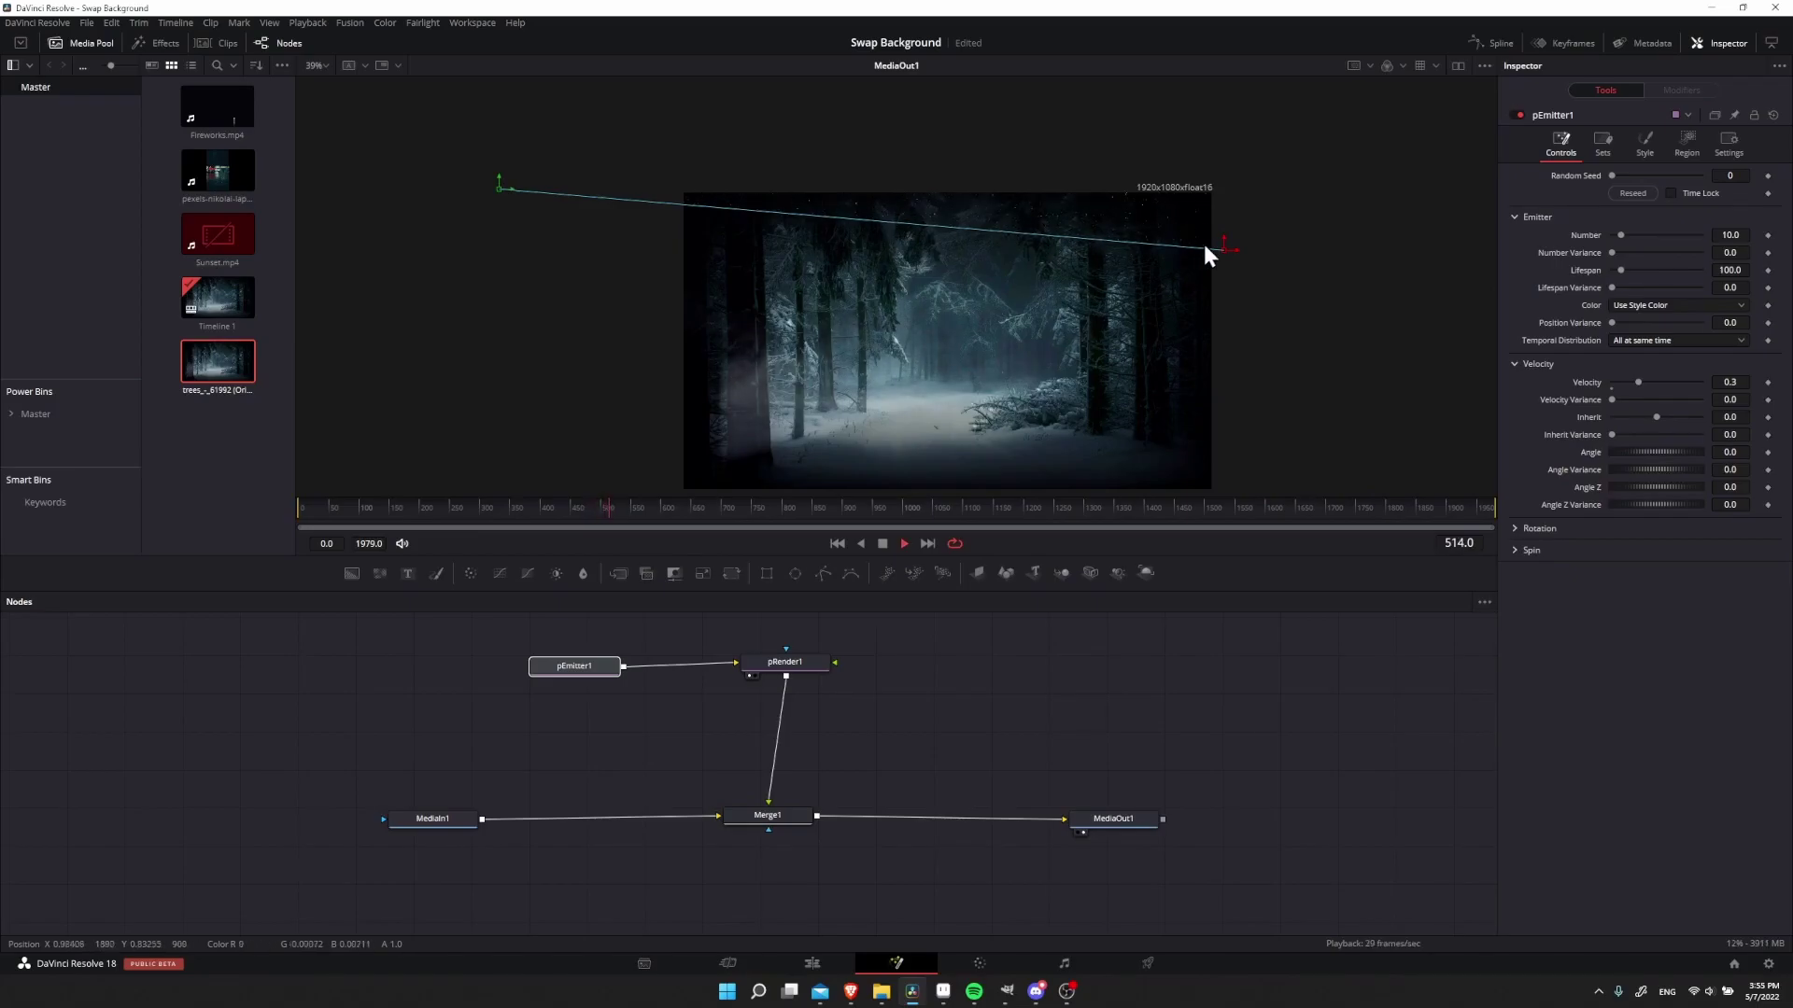
{"action": "key", "text": "space"}
Set the emission angle to -90 so particles fall downward, then preview
{"action": "left_click", "coordinate": [1724, 452]}
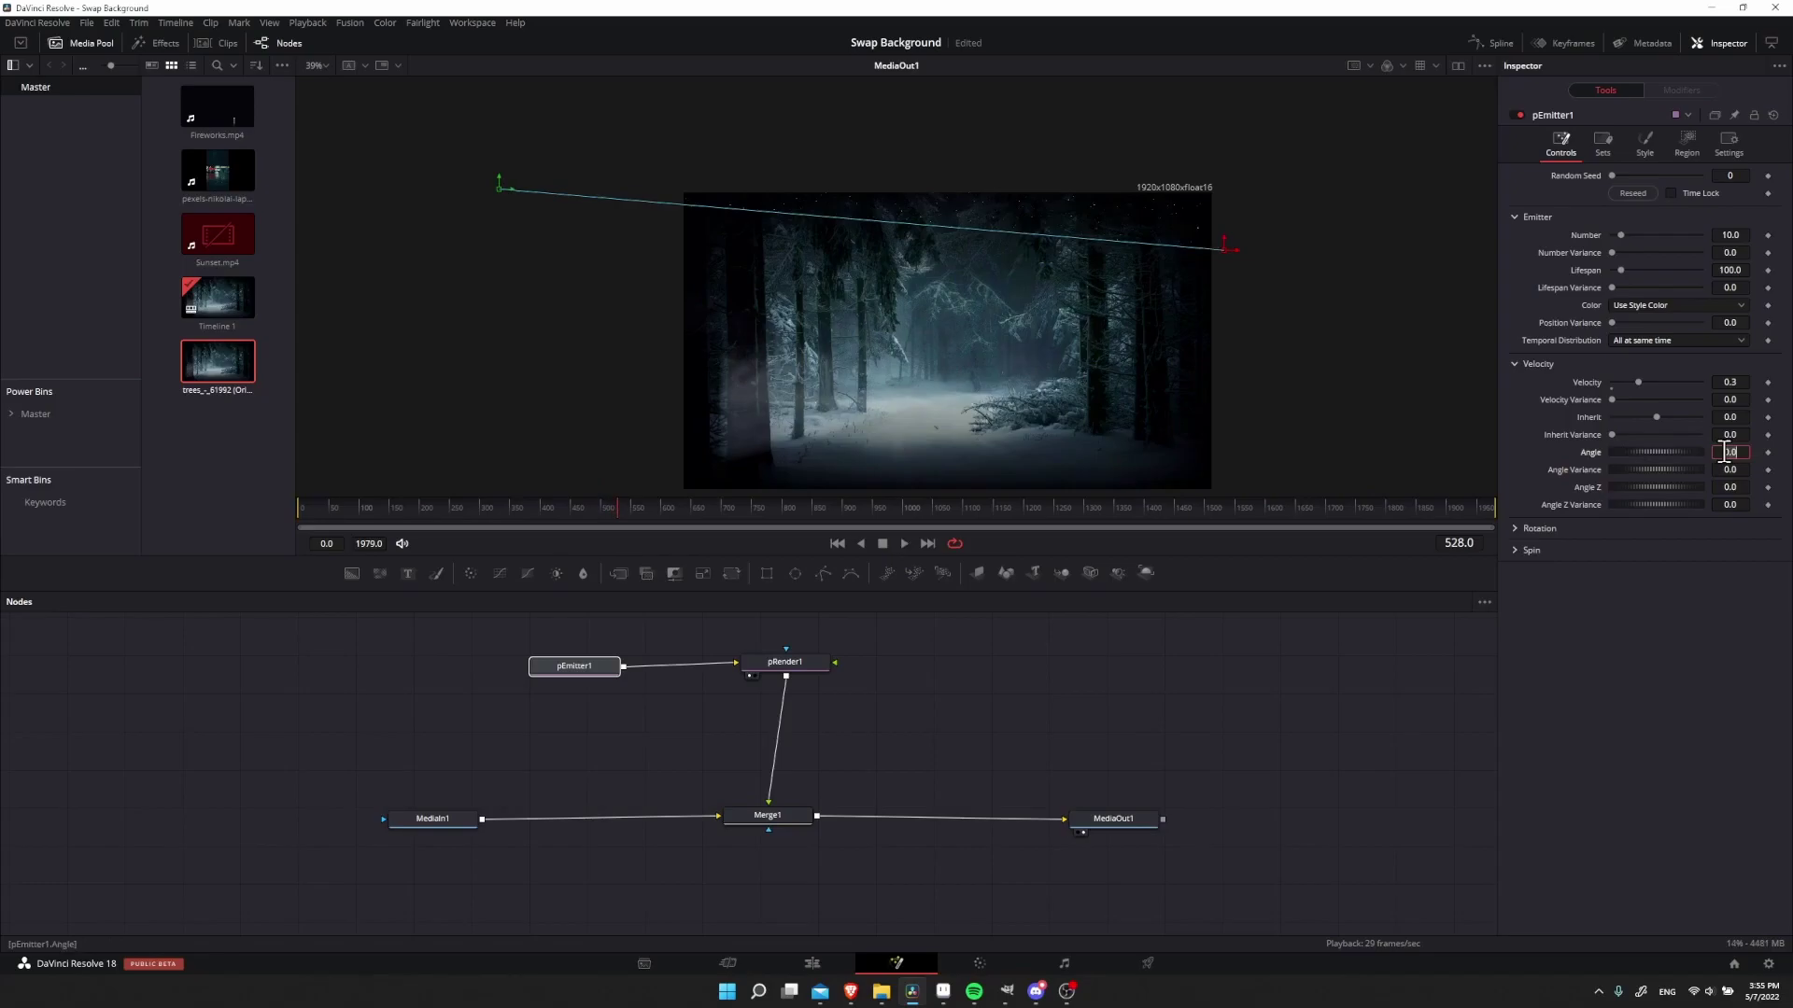
{"action": "type", "text": "-90"}
{"action": "key", "text": "Tab"}
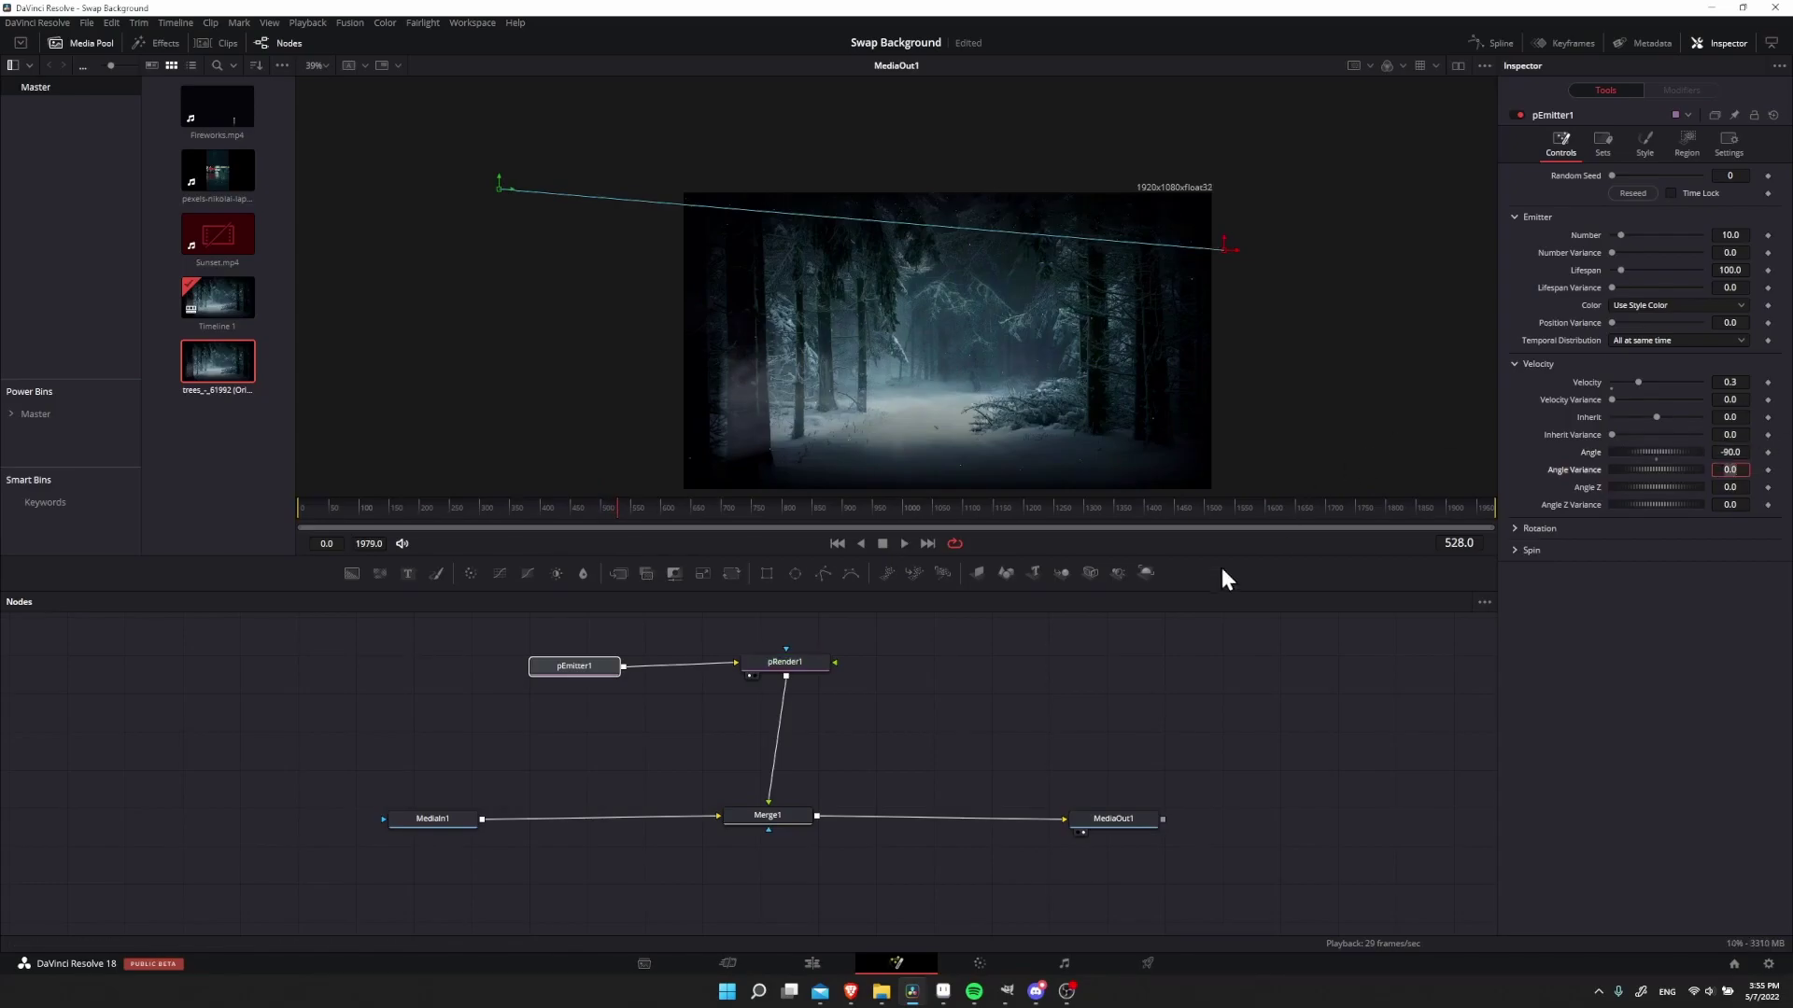
{"action": "left_click", "coordinate": [526, 504]}
{"action": "key", "text": "space"}
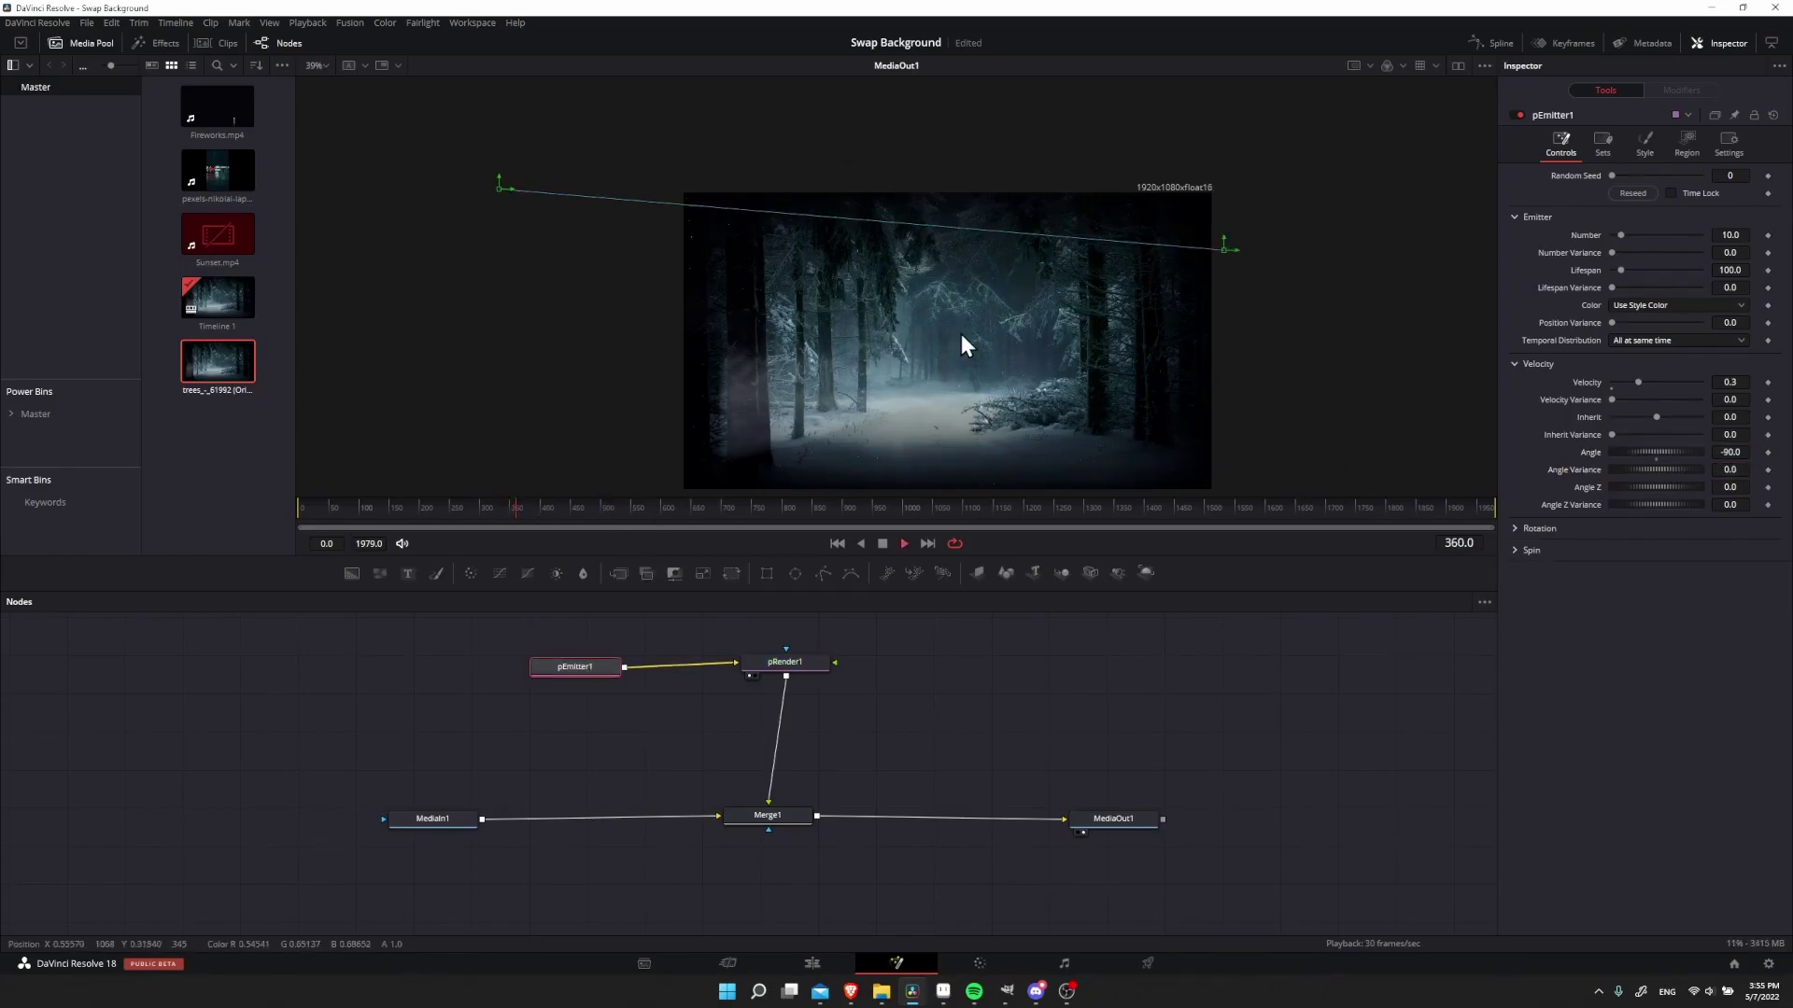
{"action": "key", "text": "space"}
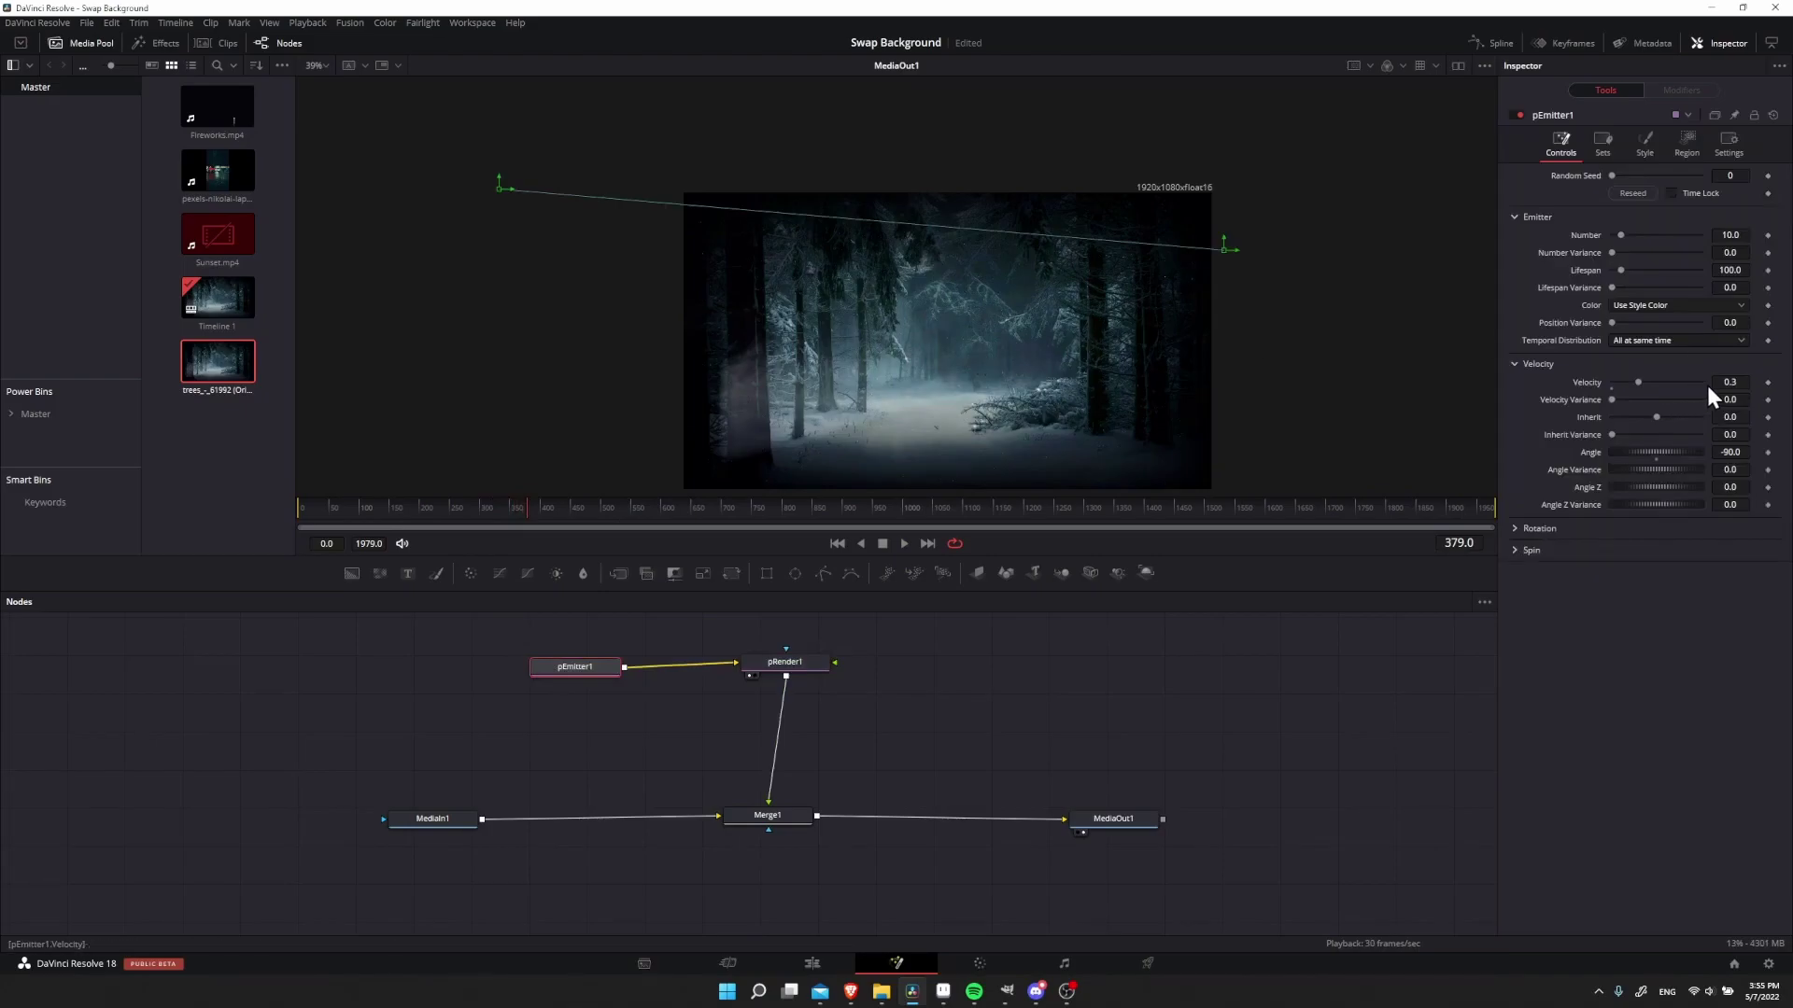
Lower the velocity to 0.115 and replay from around frame 100
{"action": "left_click_drag", "start_coordinate": [1707, 384], "coordinate": [1652, 385]}
{"action": "left_click_drag", "start_coordinate": [1288, 403], "coordinate": [1288, 364]}
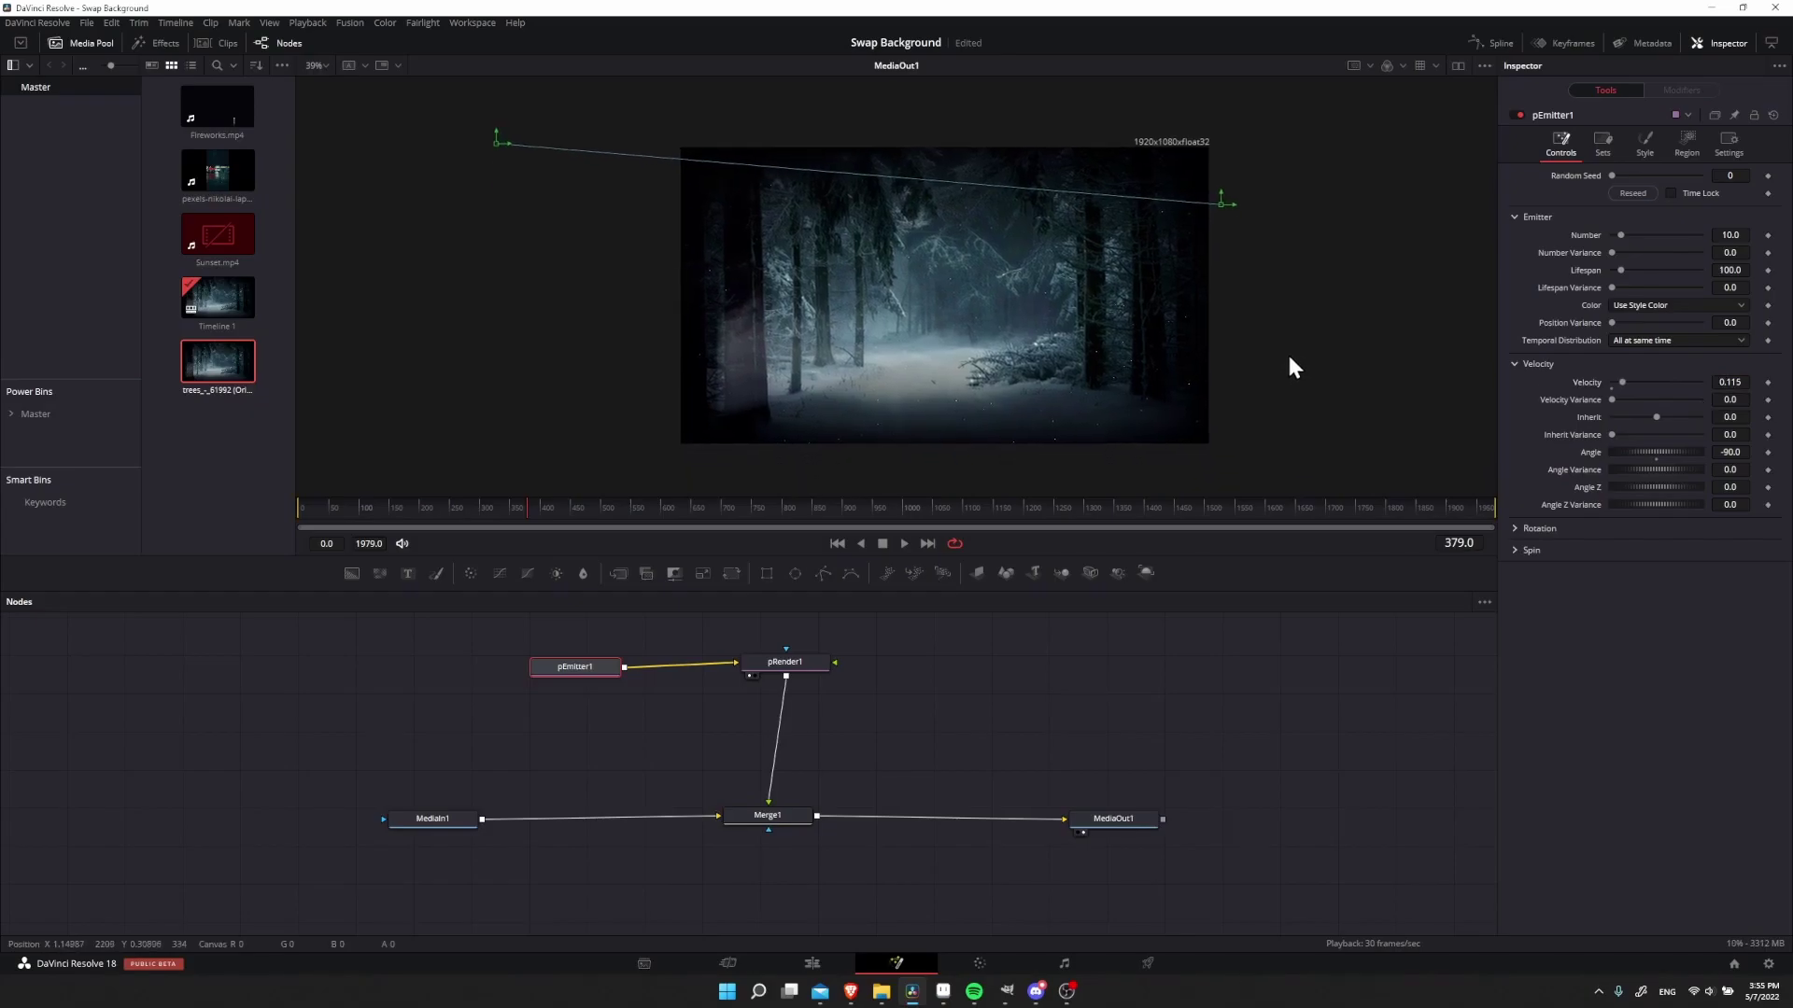
{"action": "left_click", "coordinate": [366, 517]}
{"action": "key", "text": "space"}
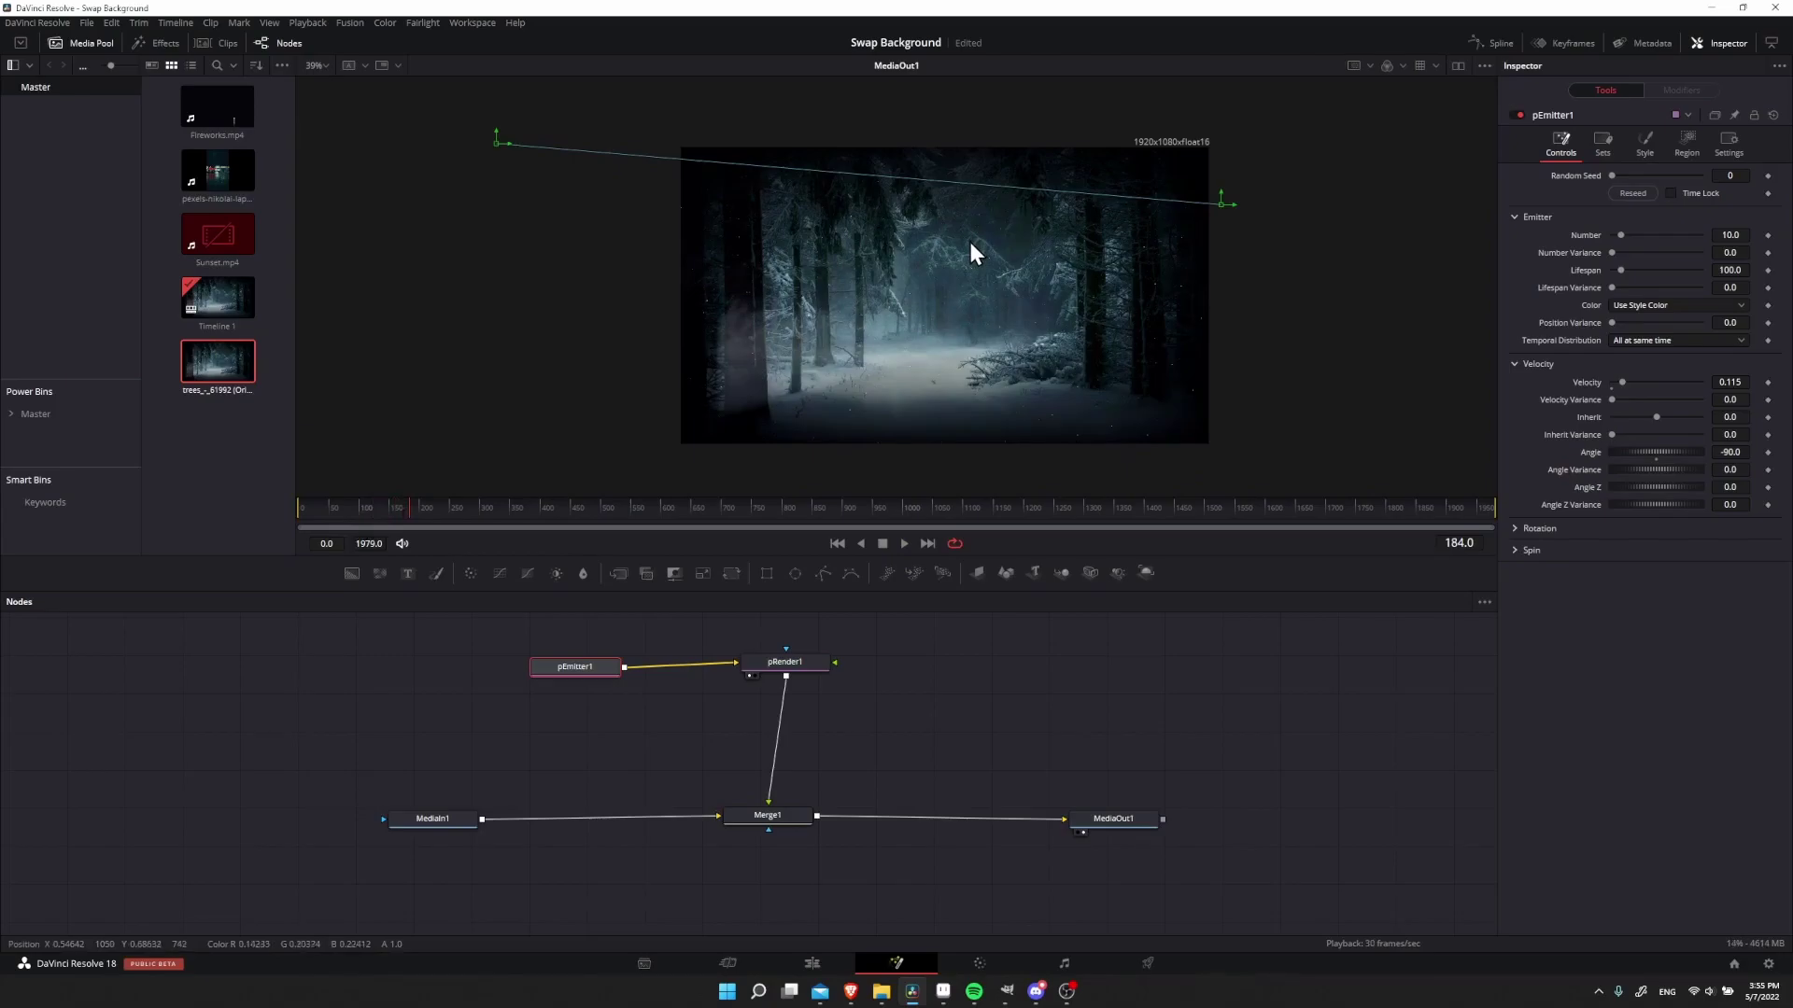
{"action": "left_click_drag", "start_coordinate": [971, 244], "coordinate": [958, 262]}
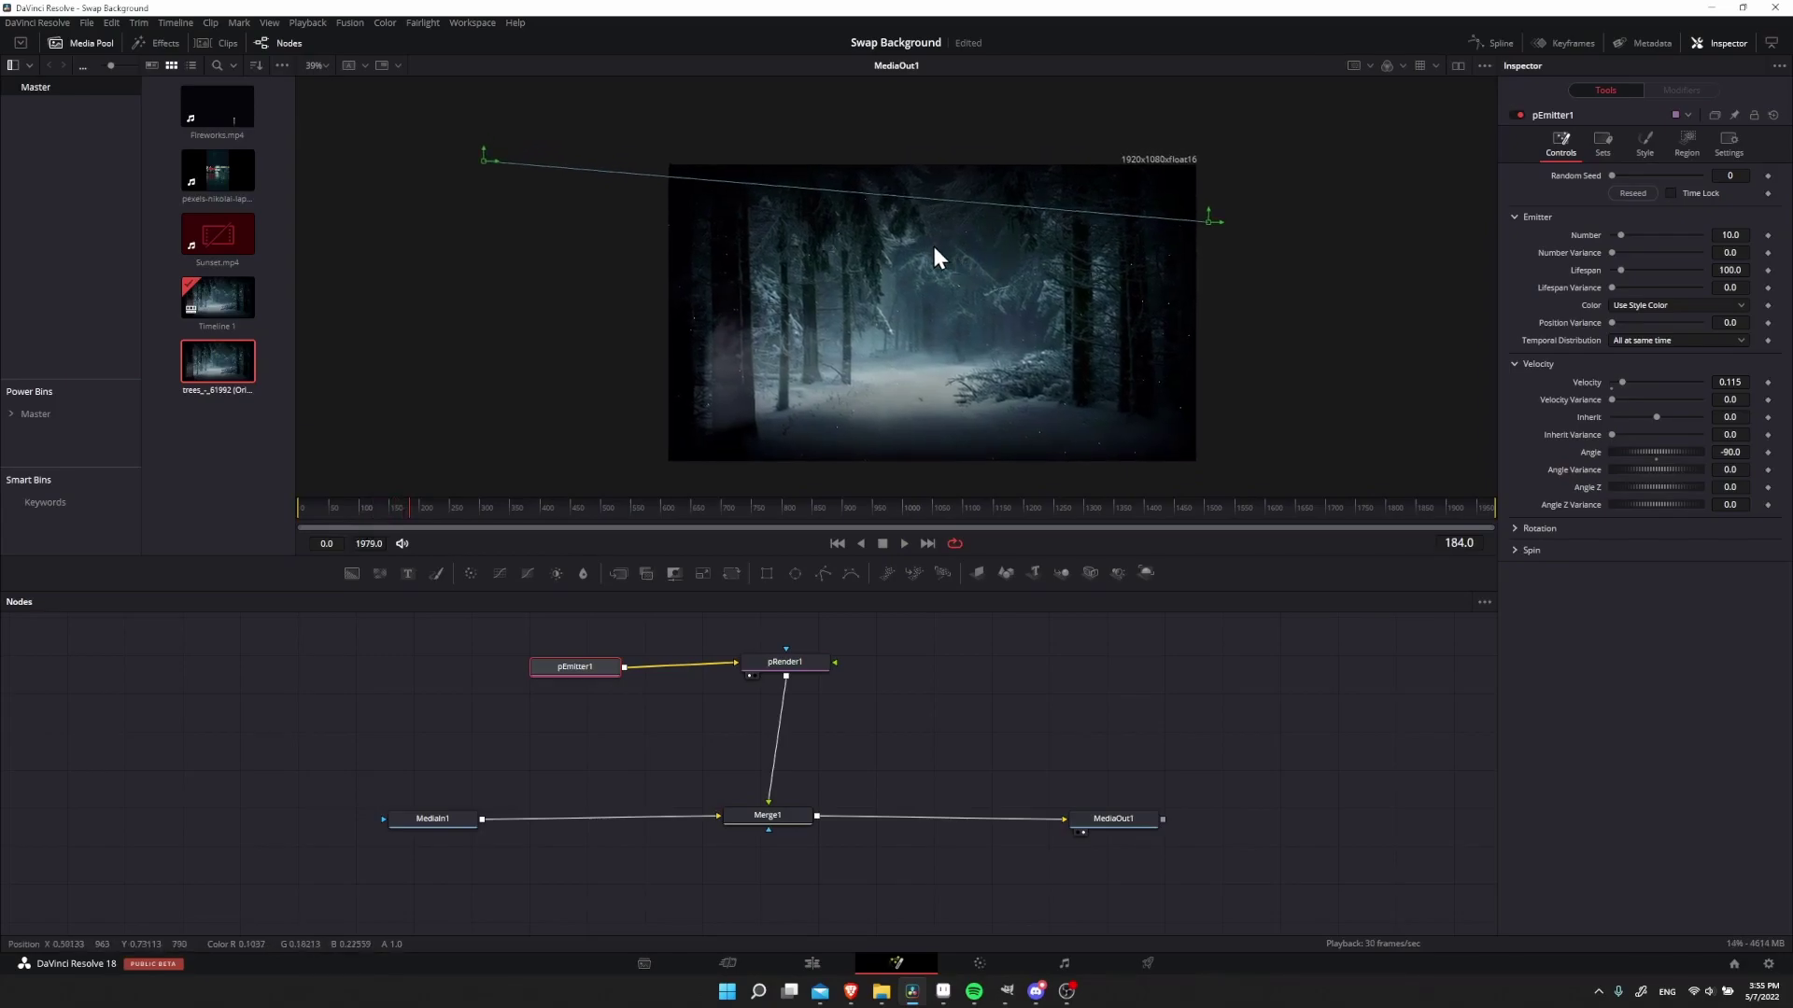
Set pEmitter1's Style to Brush using flake_2_b, then play to preview the snowflakes
{"action": "left_click", "coordinate": [1645, 148]}
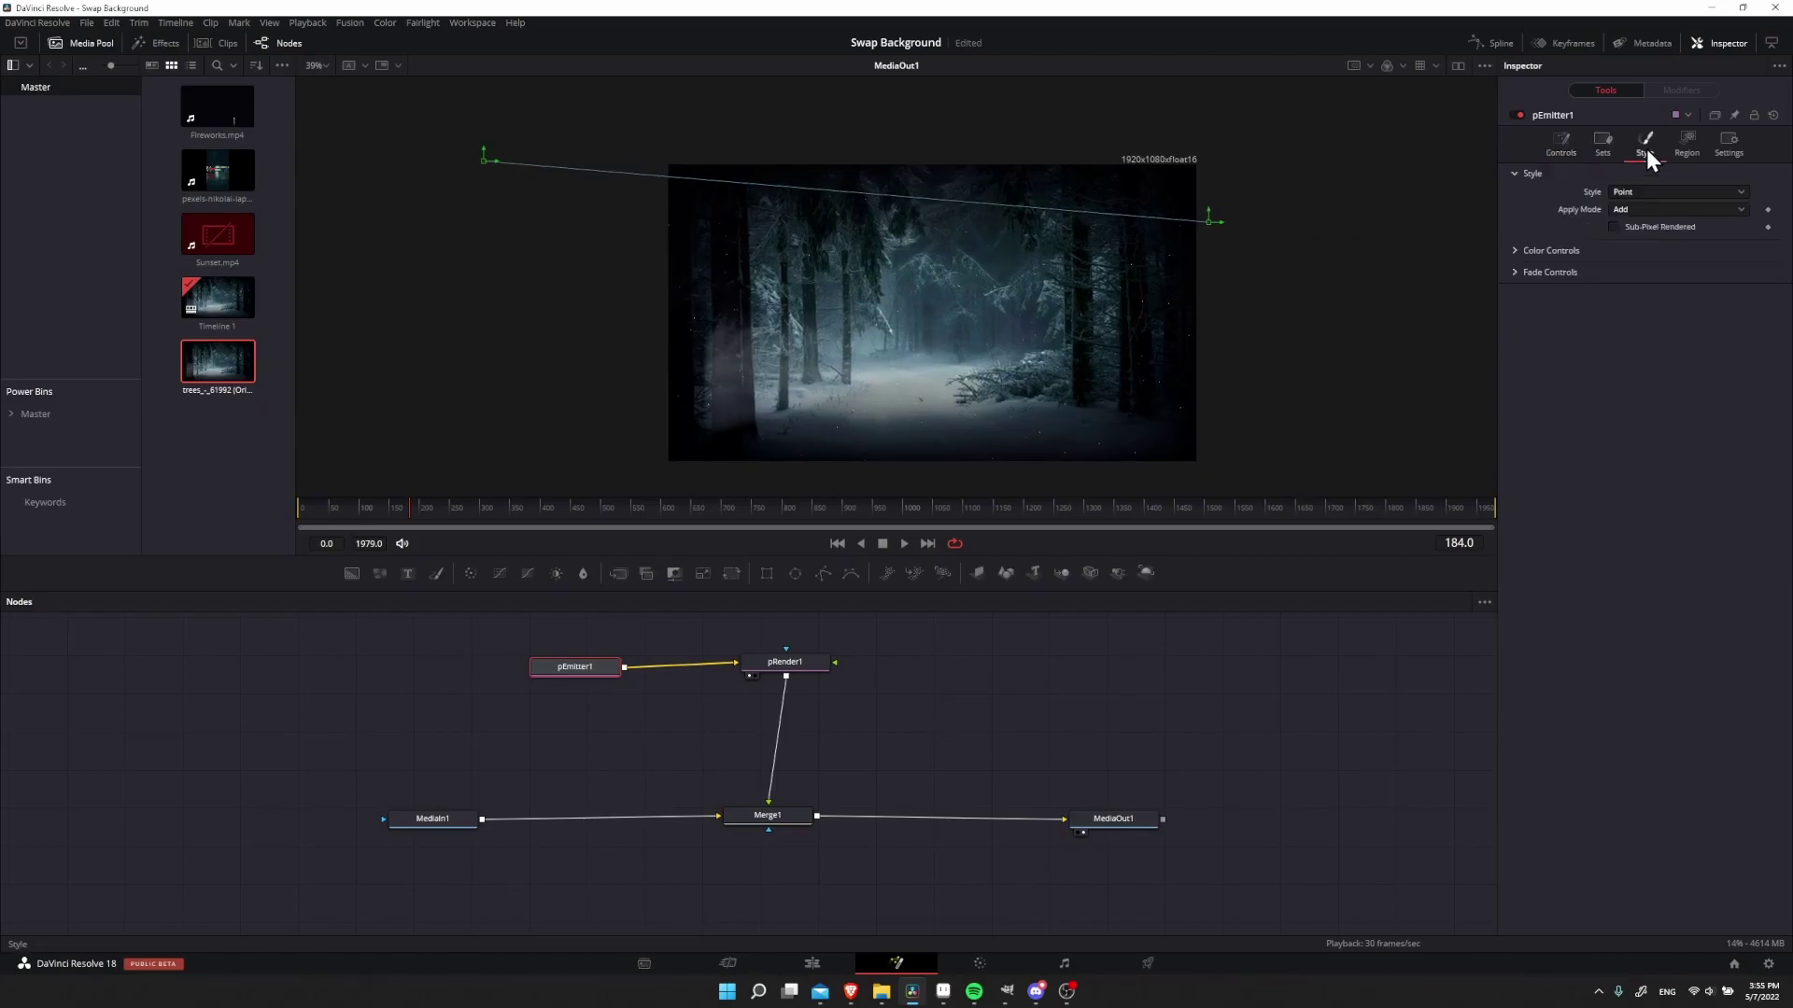
{"action": "left_click", "coordinate": [1621, 193]}
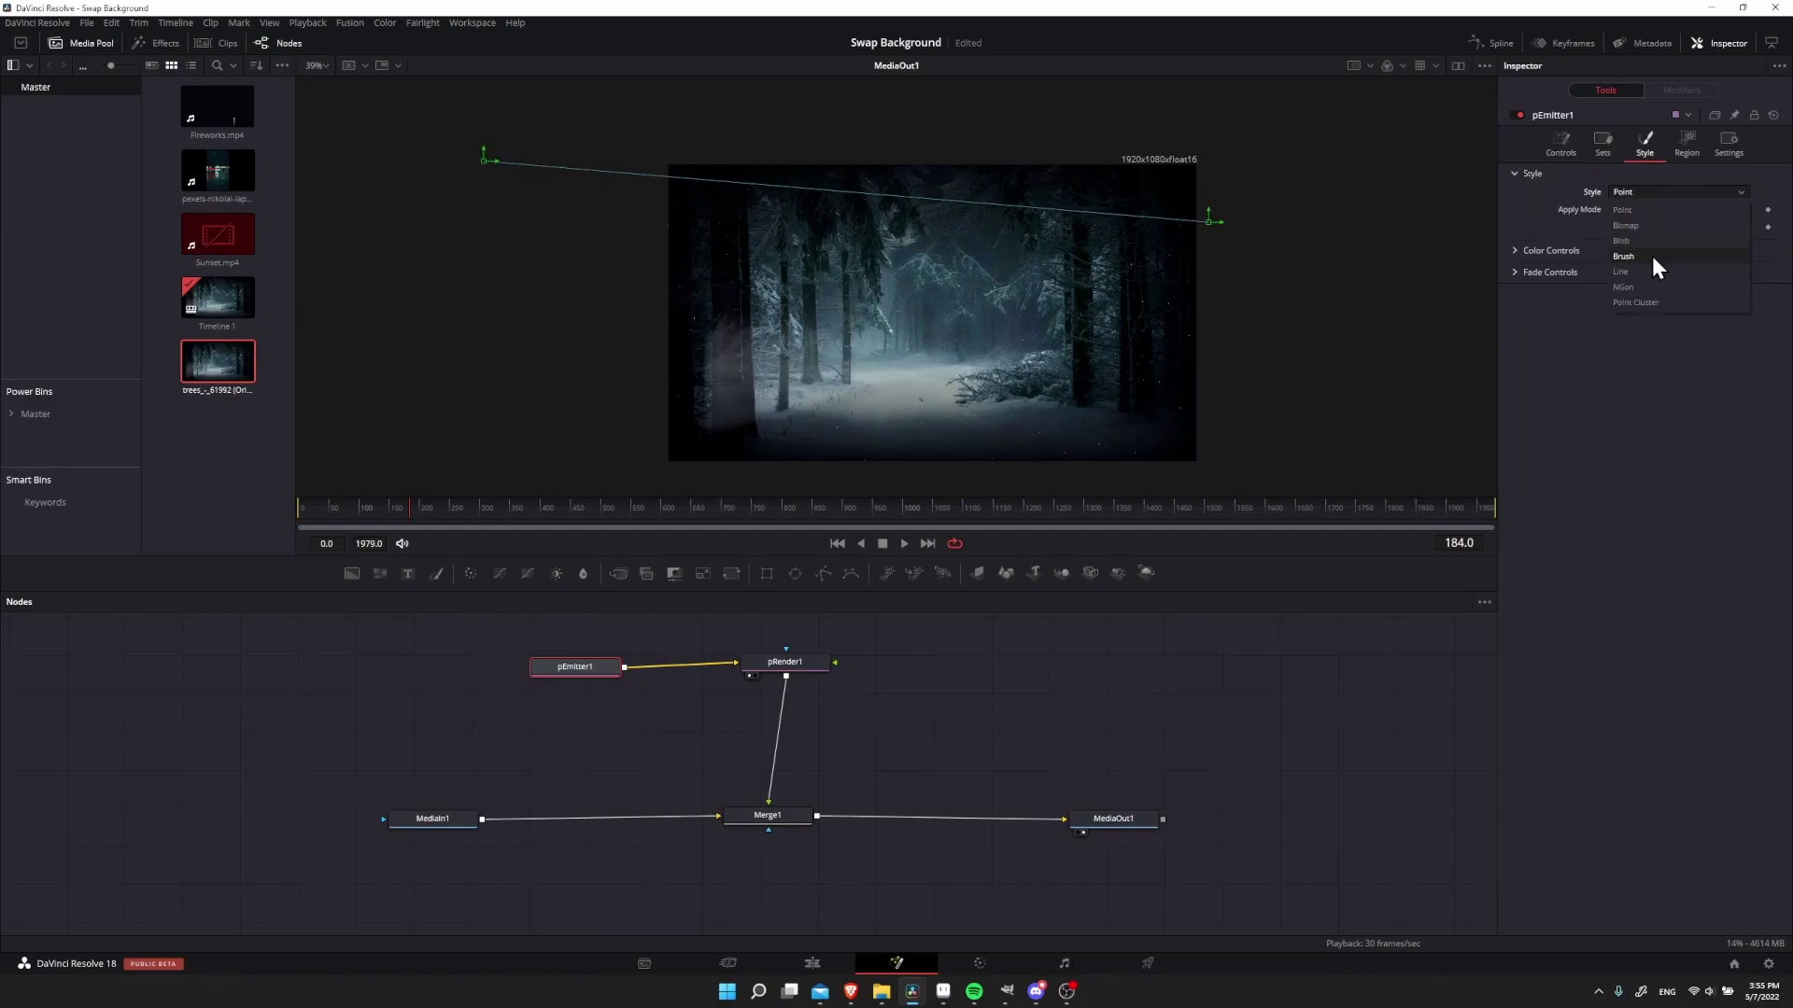
{"action": "left_click", "coordinate": [1651, 256]}
{"action": "left_click", "coordinate": [1617, 227]}
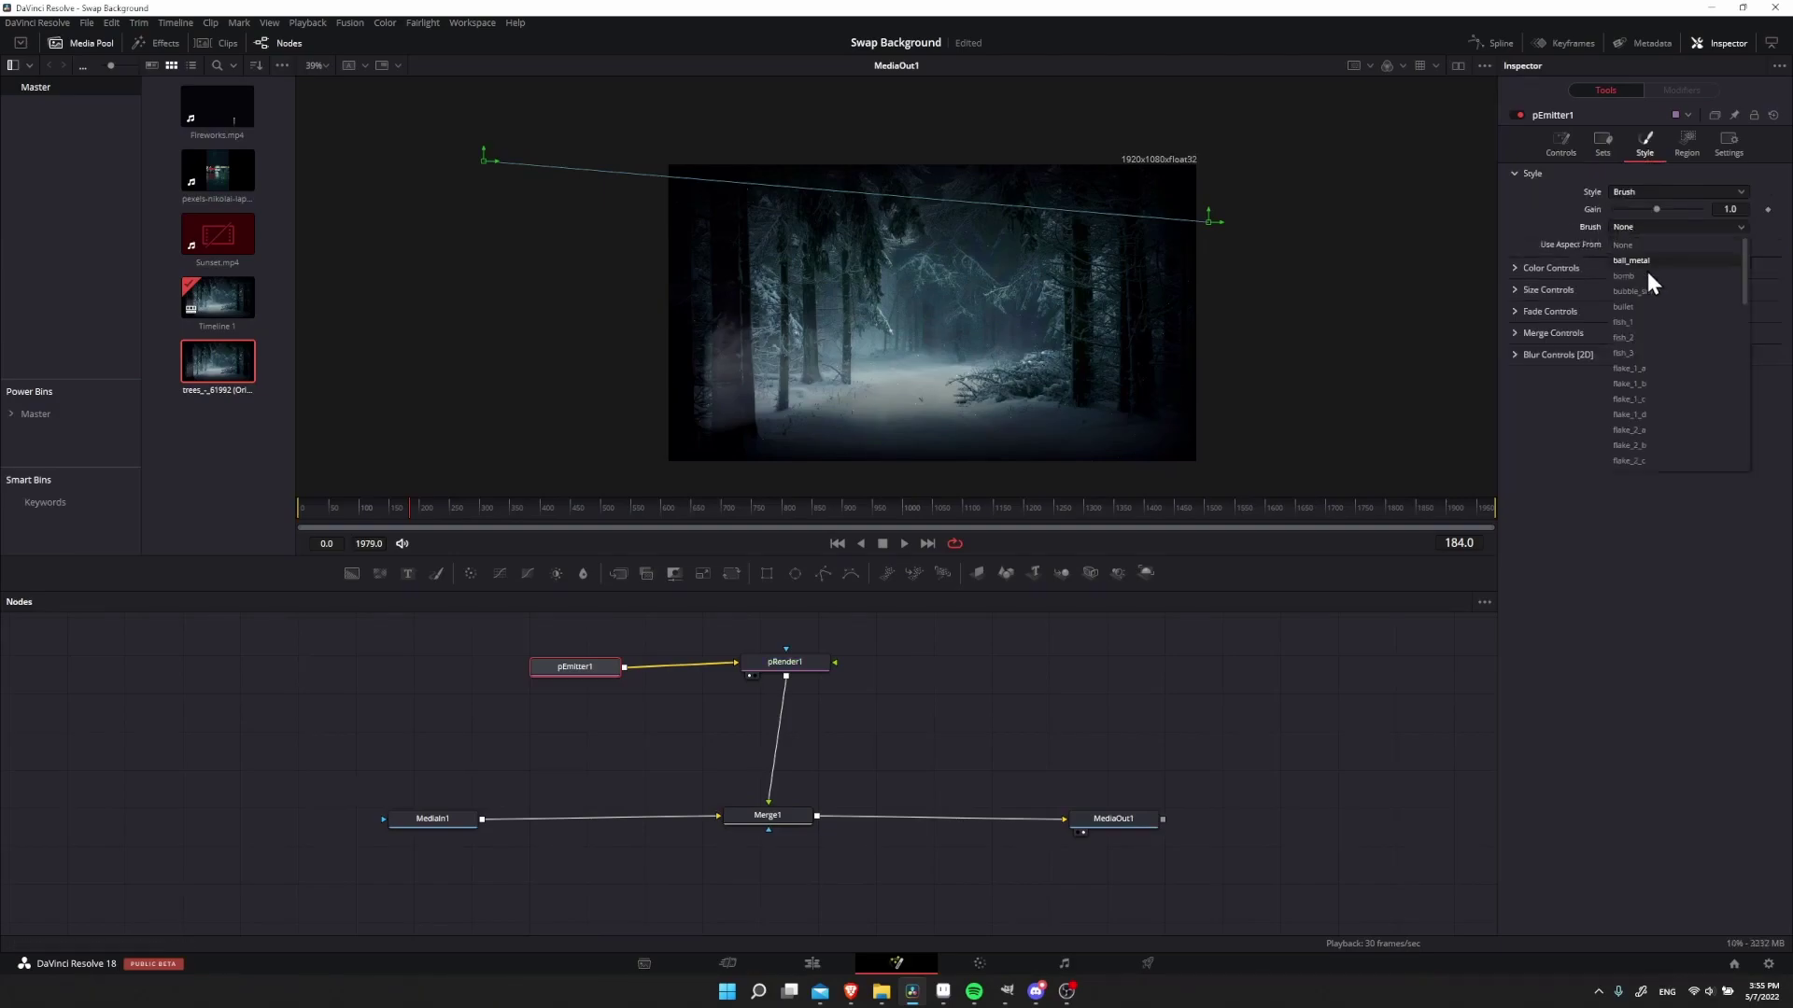
{"action": "scroll", "coordinate": [1661, 367], "scroll_direction": "down", "scroll_amount": 1}
{"action": "left_click", "coordinate": [1659, 355]}
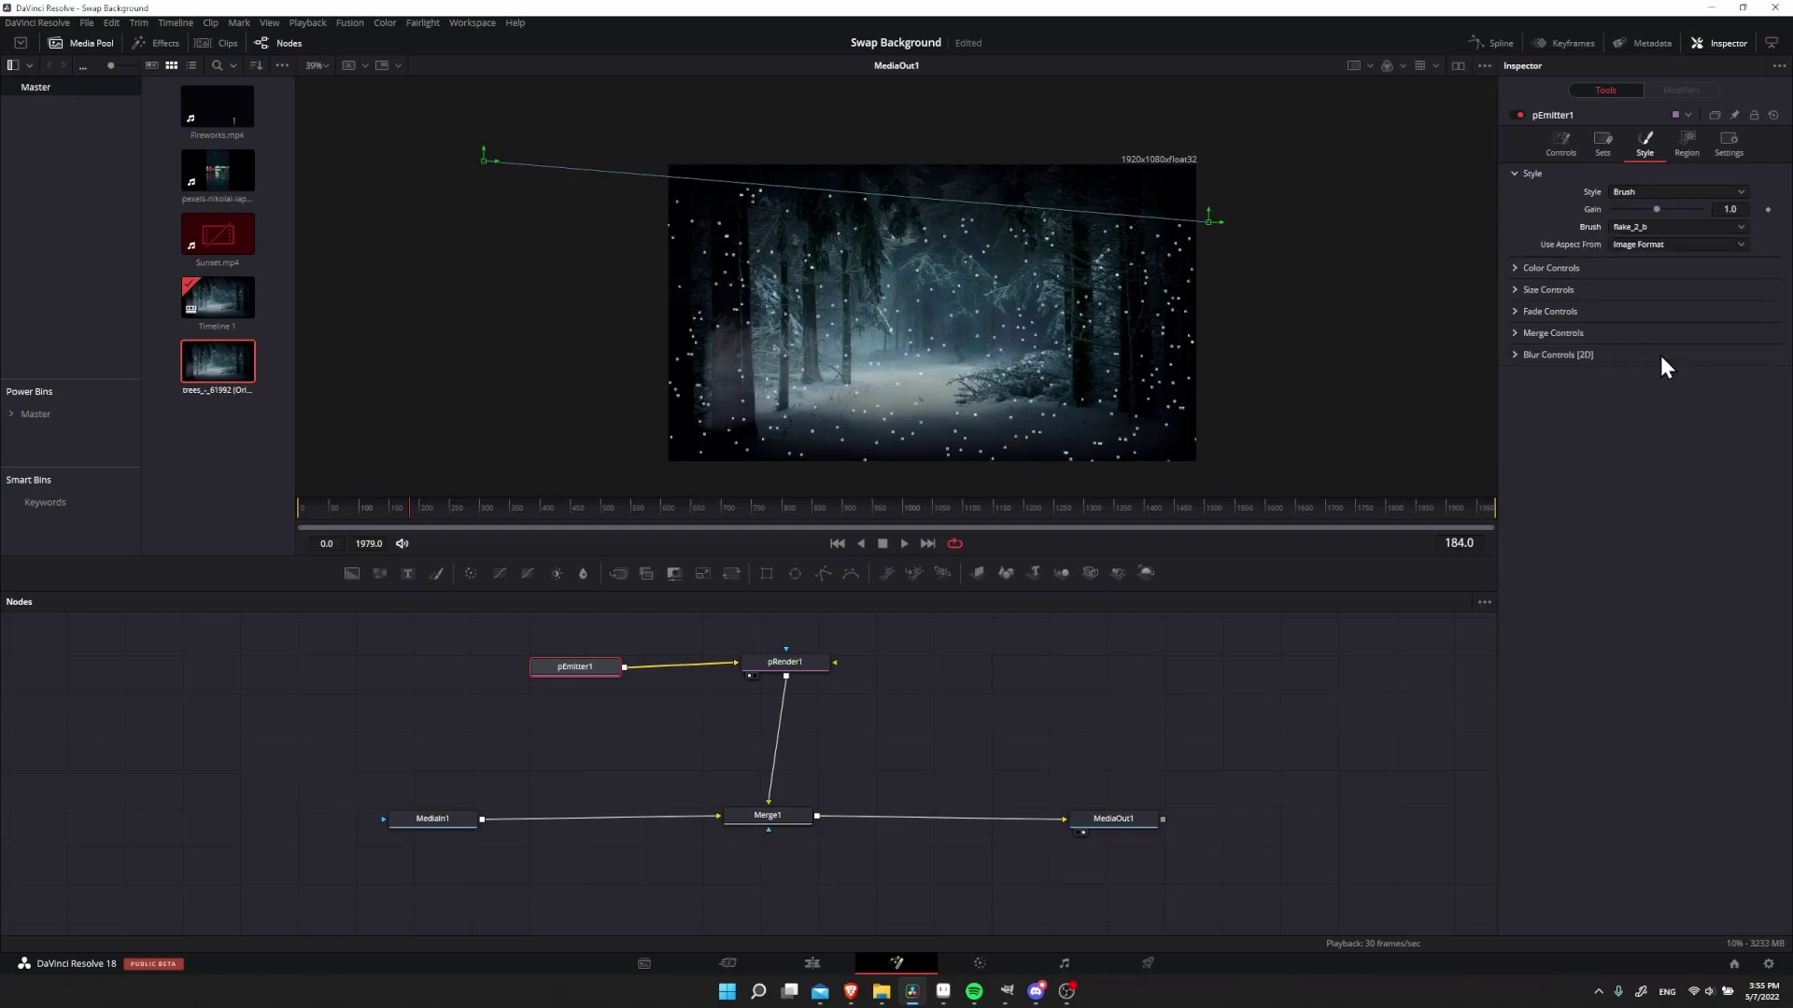
{"action": "left_click", "coordinate": [312, 508]}
{"action": "key", "text": "space"}
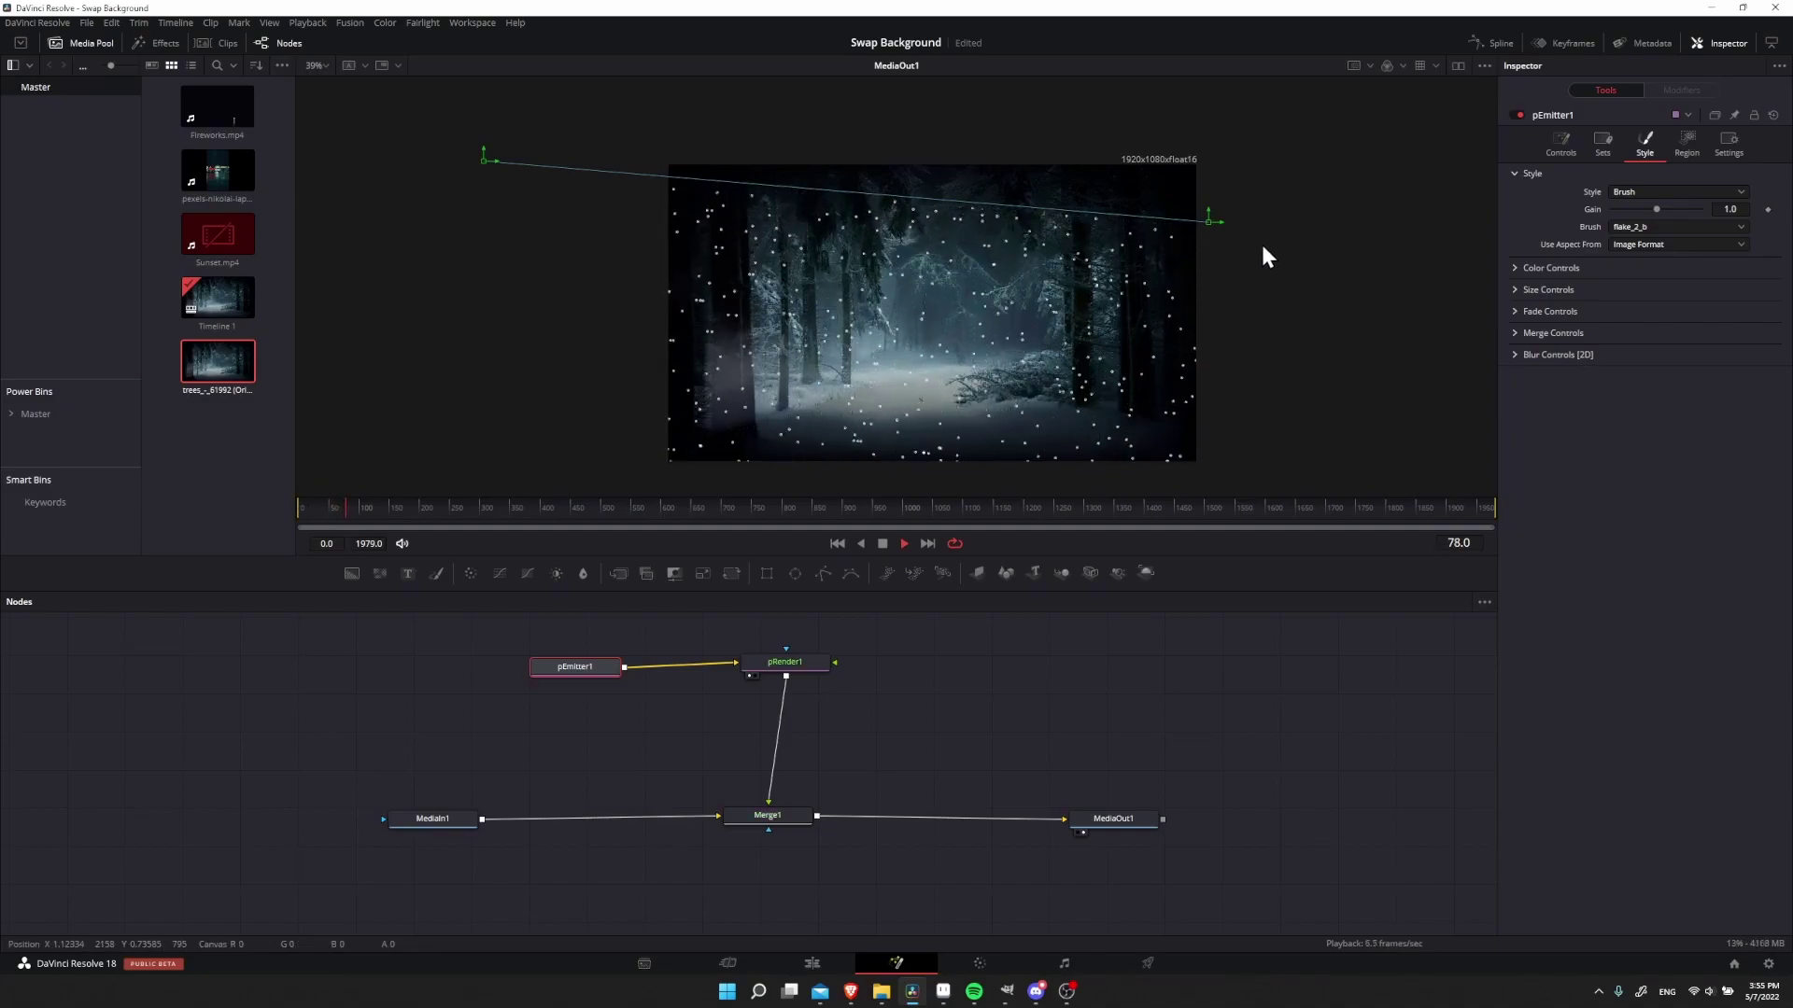
Raise the emitter line's right end above the frame, lower its left end, and replay
{"action": "key", "text": "space"}
{"action": "left_click_drag", "start_coordinate": [1055, 362], "coordinate": [972, 383]}
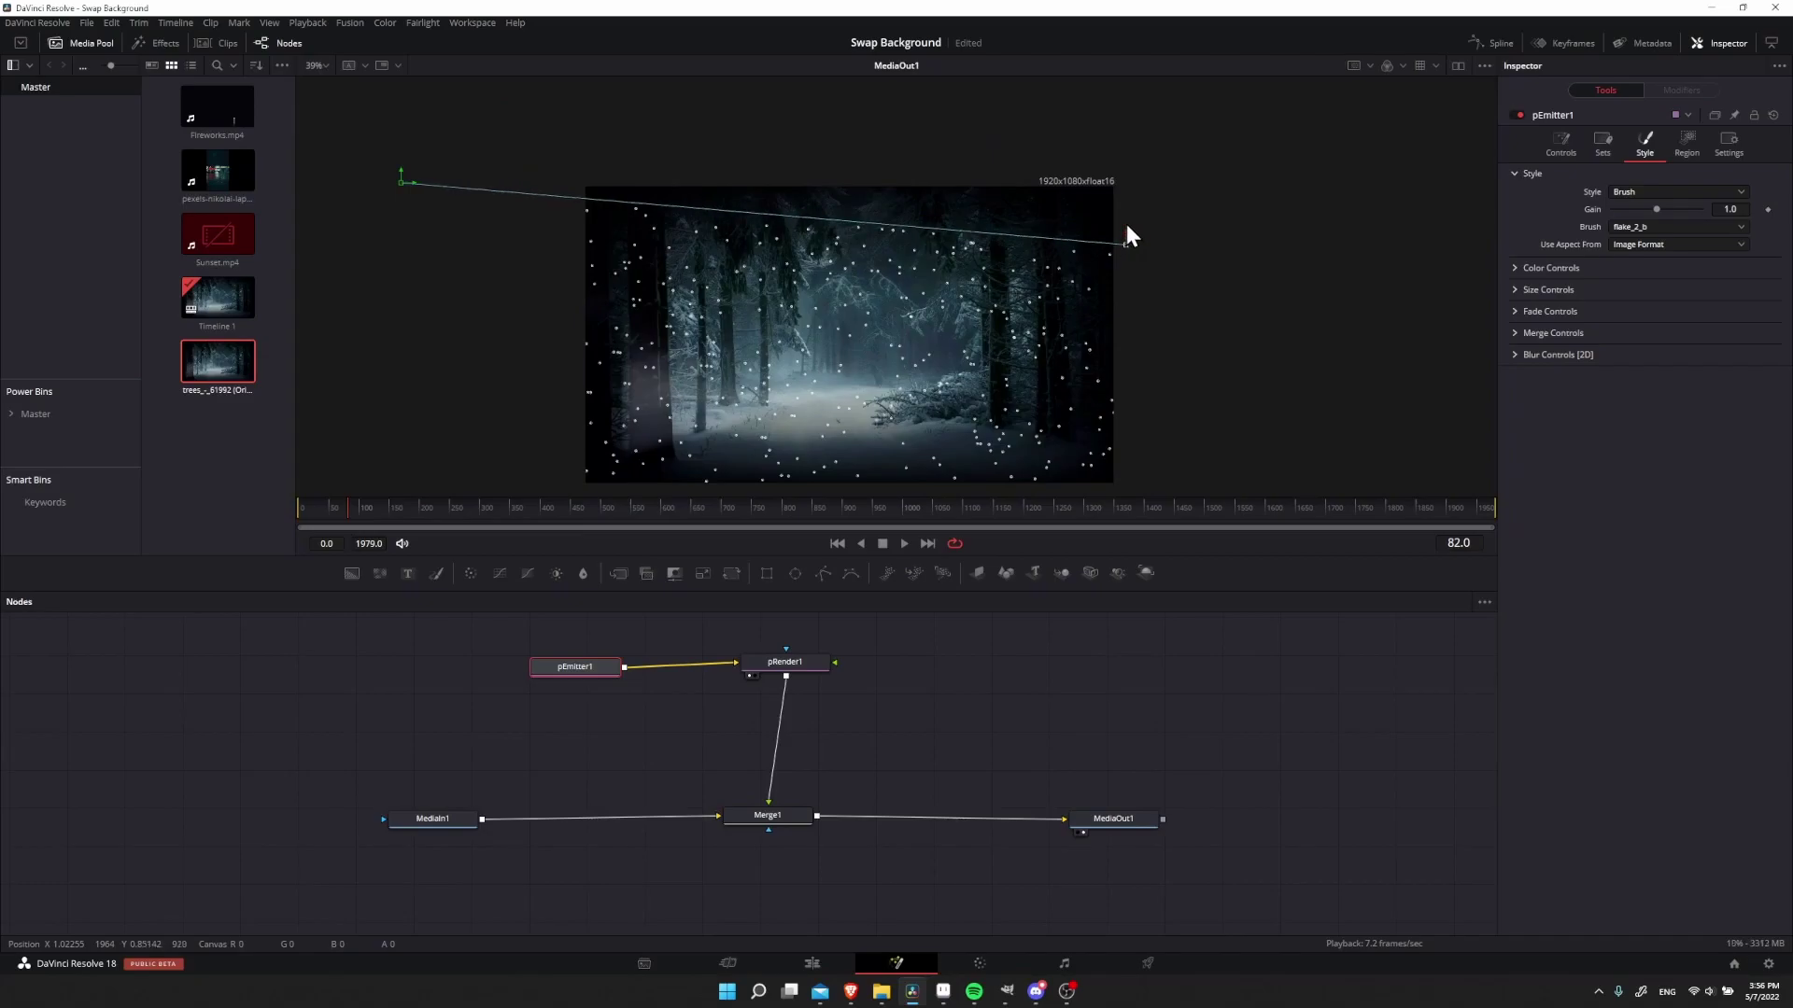
{"action": "left_click_drag", "start_coordinate": [1126, 233], "coordinate": [1129, 64]}
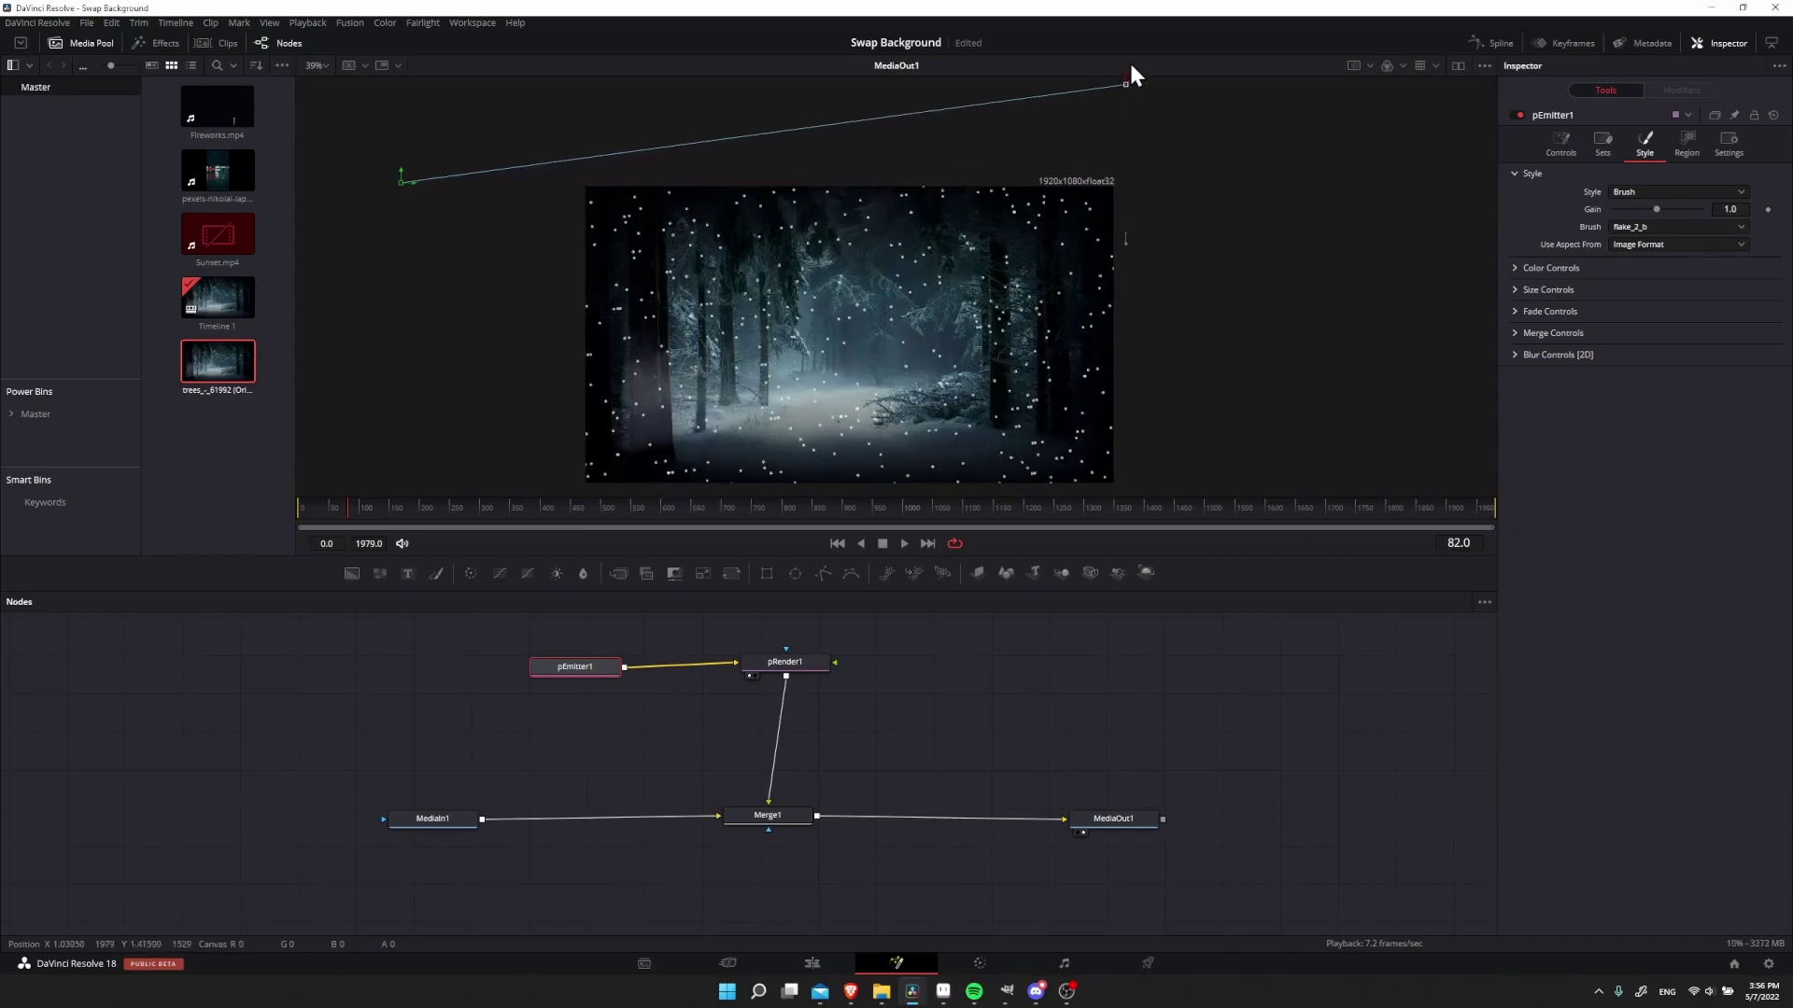
{"action": "left_click_drag", "start_coordinate": [400, 180], "coordinate": [401, 200]}
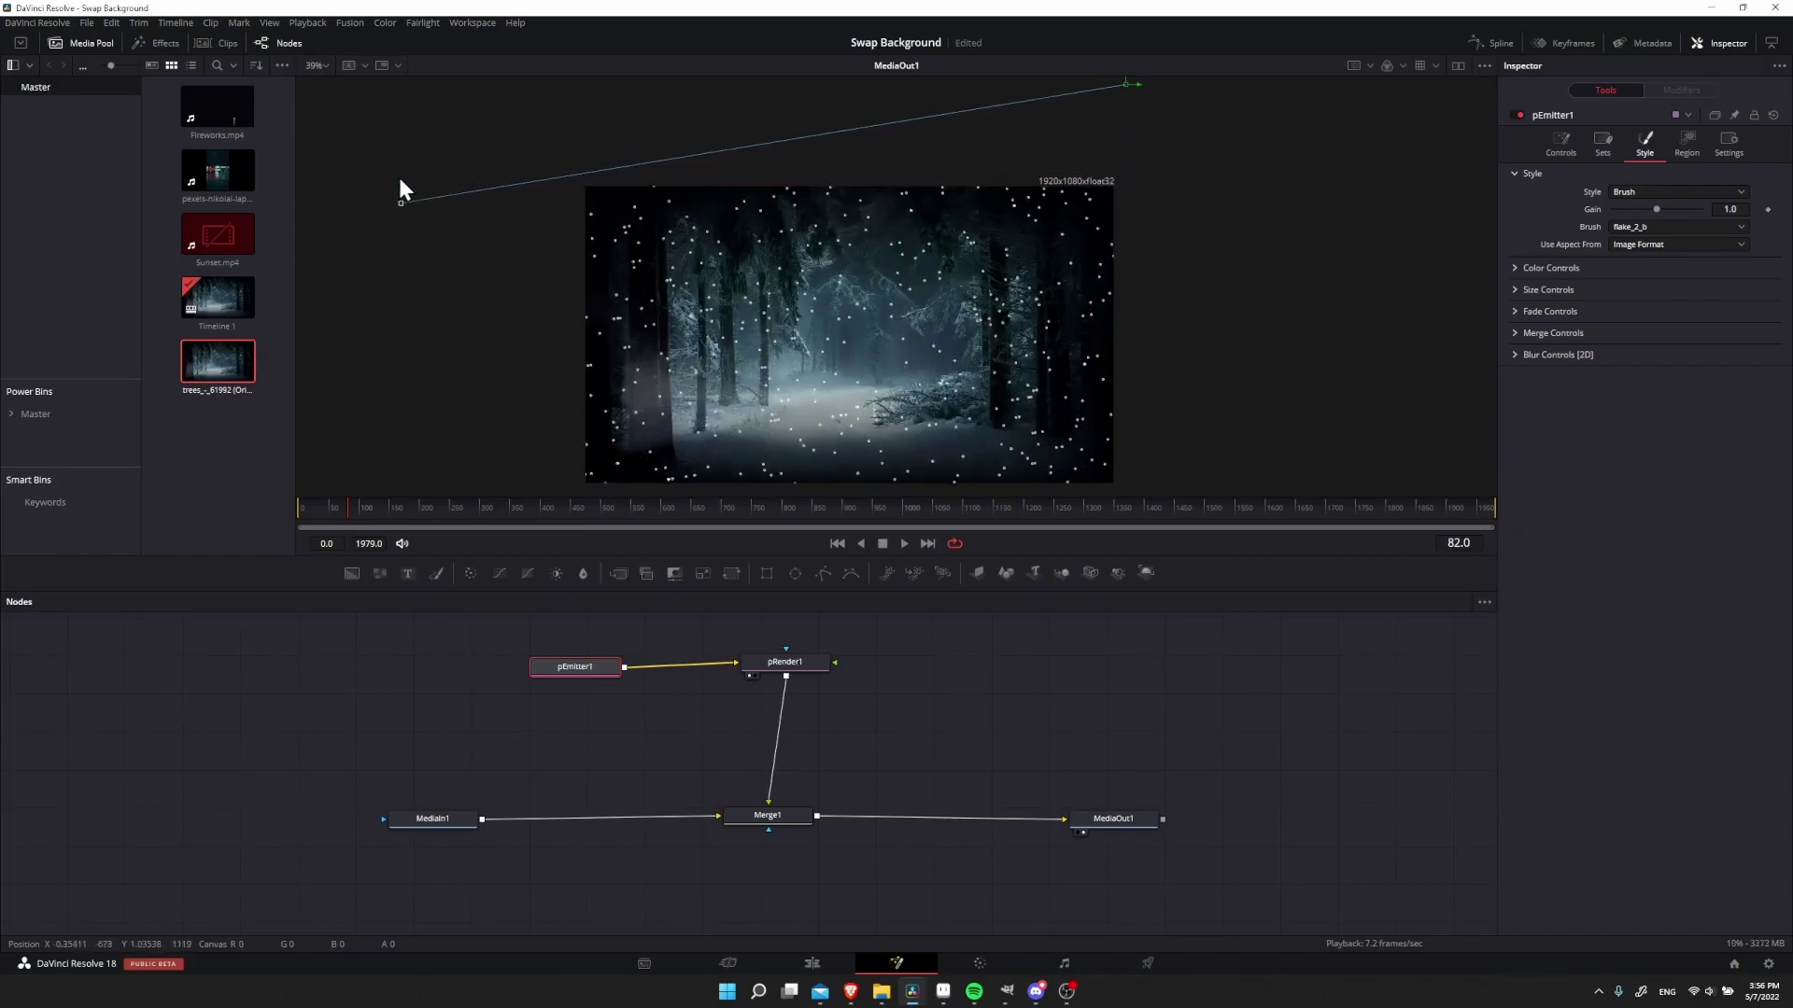
{"action": "left_click", "coordinate": [338, 510]}
{"action": "key", "text": "space"}
Tilt the emission angle to -61.3 so snow falls diagonally
{"action": "left_click_drag", "start_coordinate": [1160, 388], "coordinate": [1133, 364]}
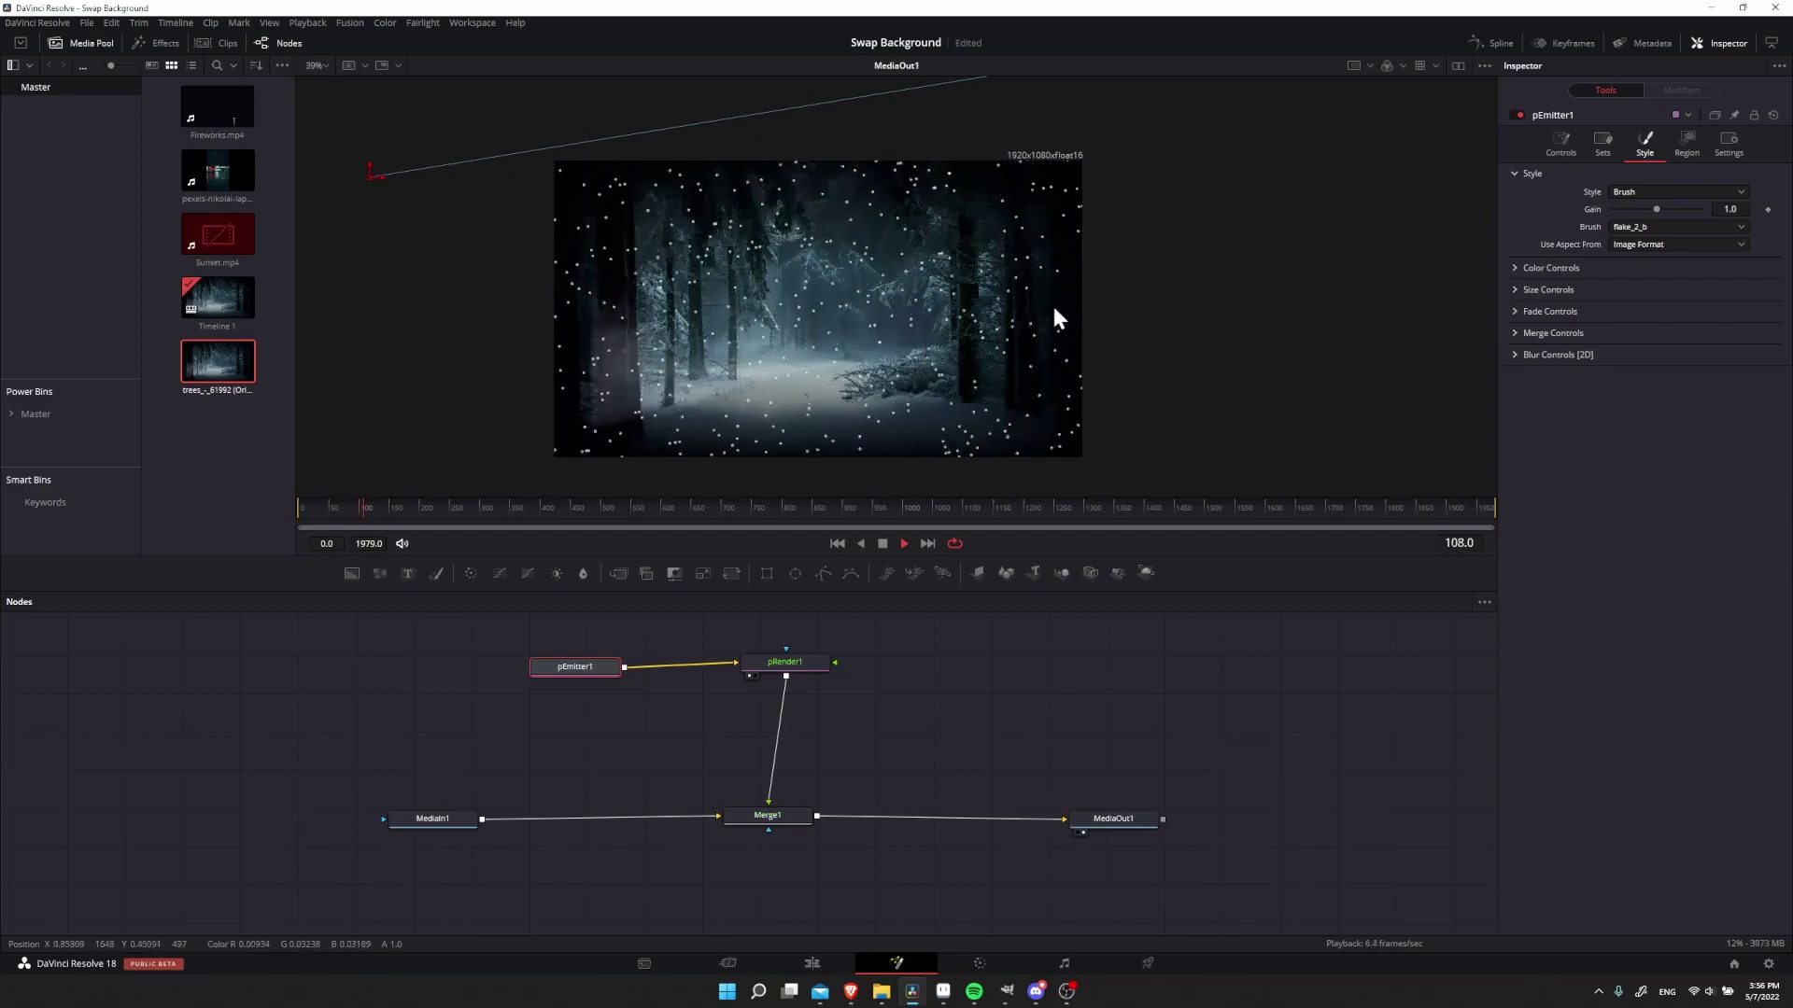
{"action": "left_click", "coordinate": [1561, 142]}
{"action": "left_click", "coordinate": [348, 507]}
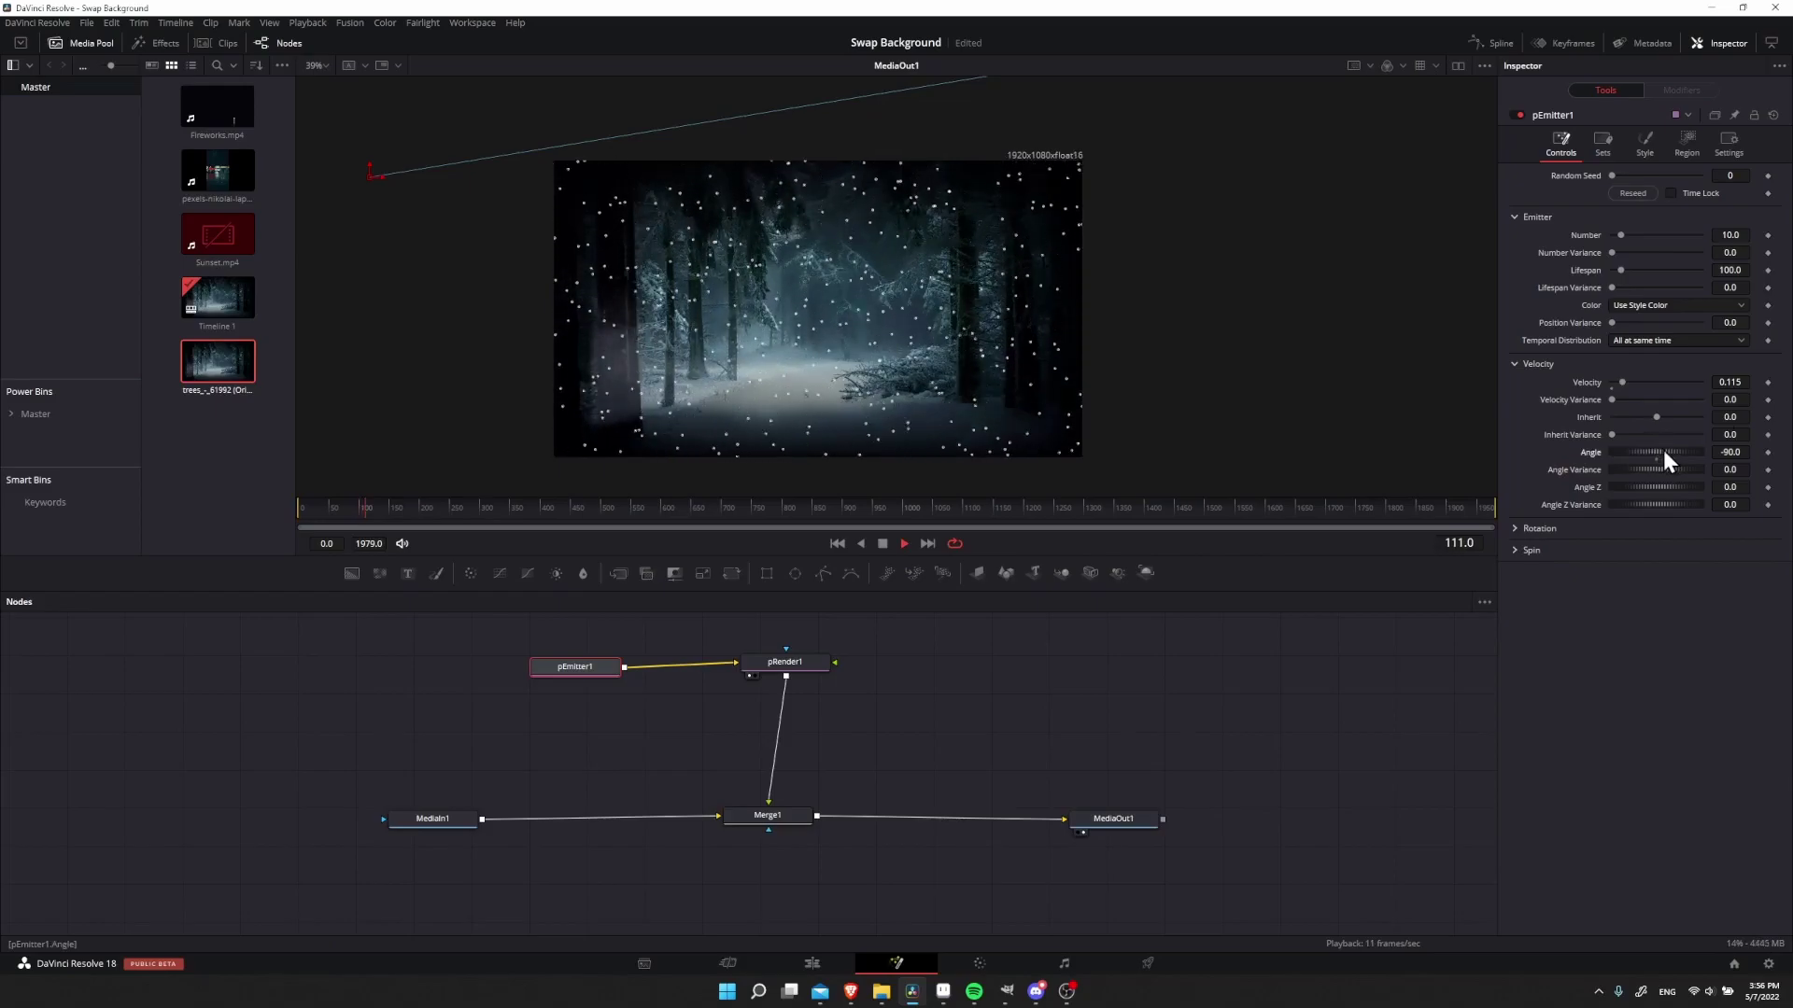
{"action": "left_click_drag", "start_coordinate": [1662, 451], "coordinate": [1666, 450]}
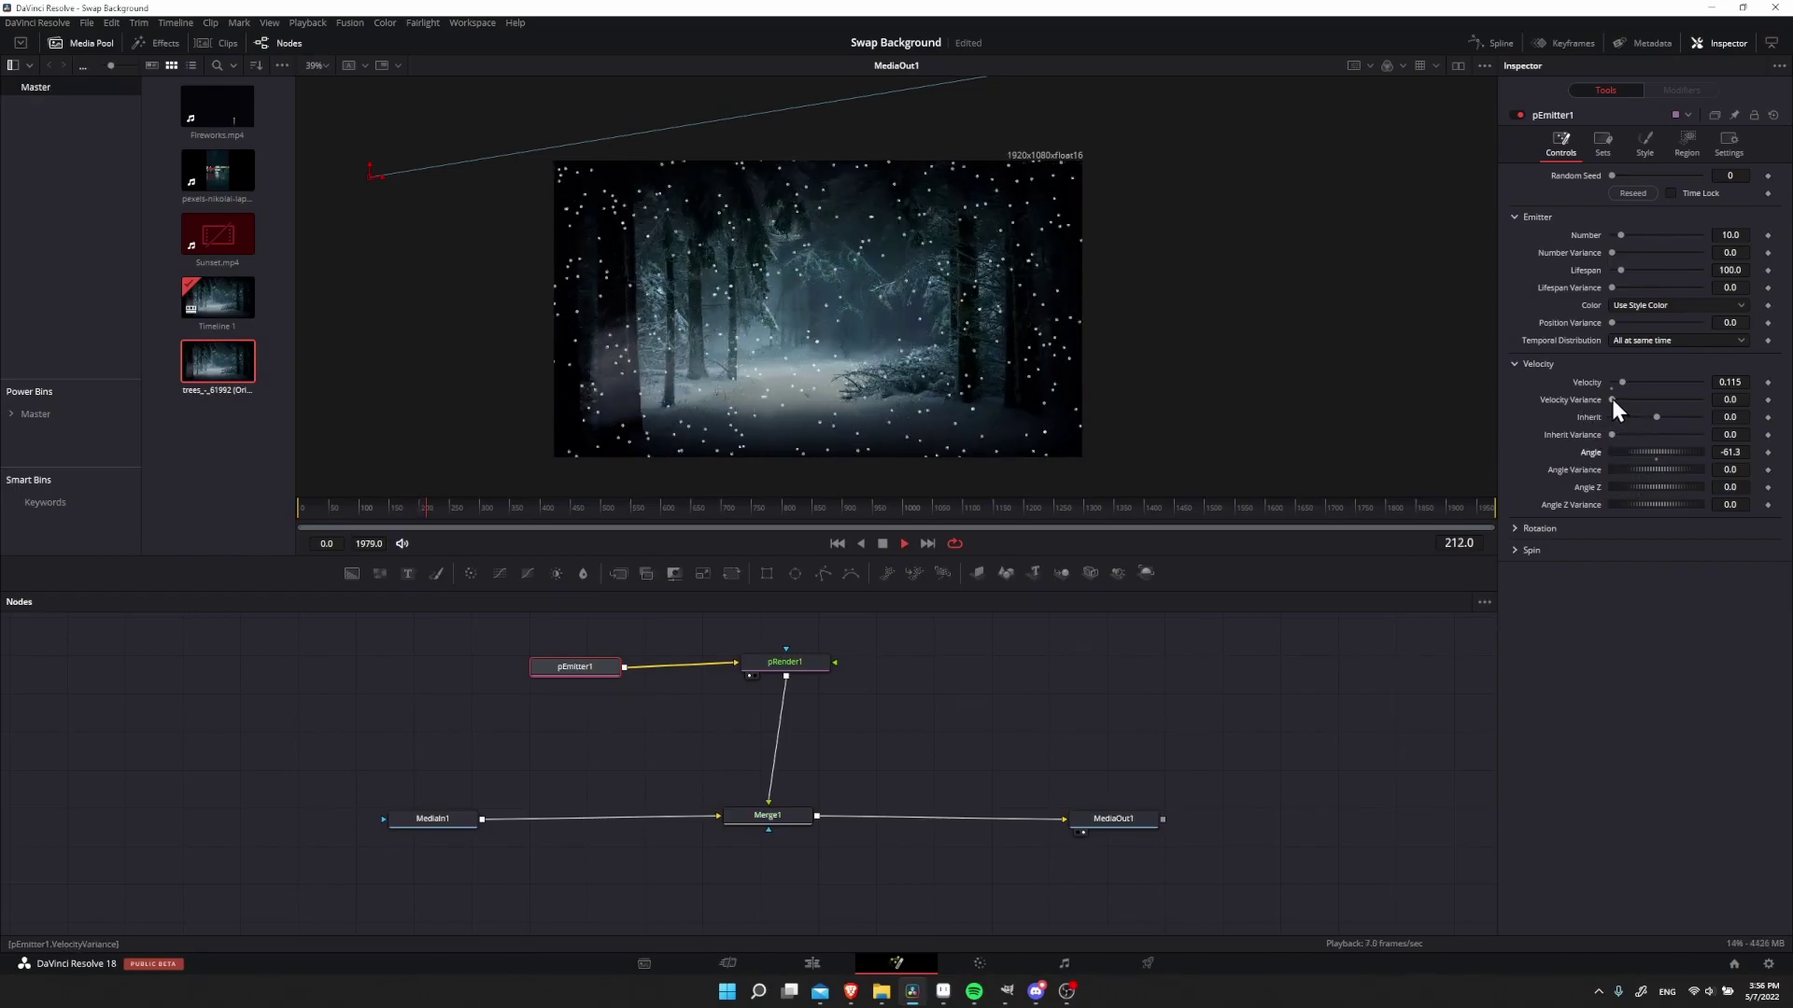
Set Velocity Variance 0.063, Angle Variance 10.4, Angle Z Variance 44.3, and Randomly distributed temporal distribution
{"action": "left_click_drag", "start_coordinate": [1611, 399], "coordinate": [1617, 400]}
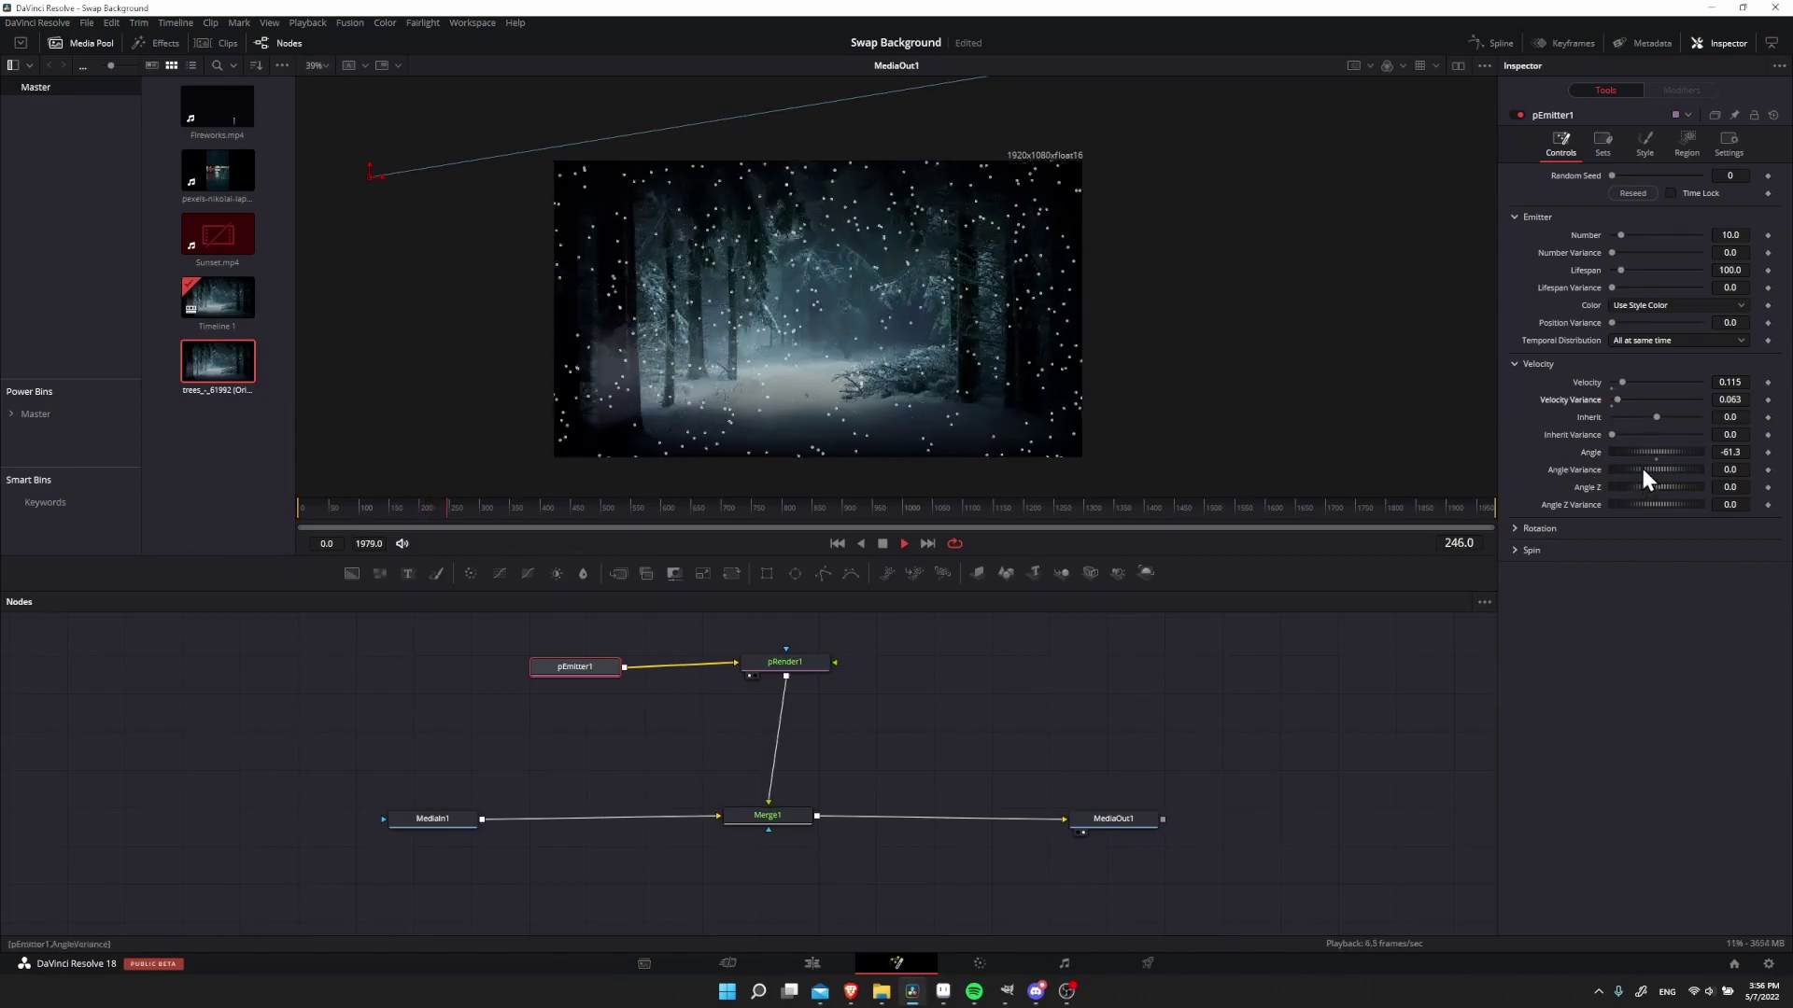
{"action": "left_click_drag", "start_coordinate": [1643, 469], "coordinate": [1646, 472]}
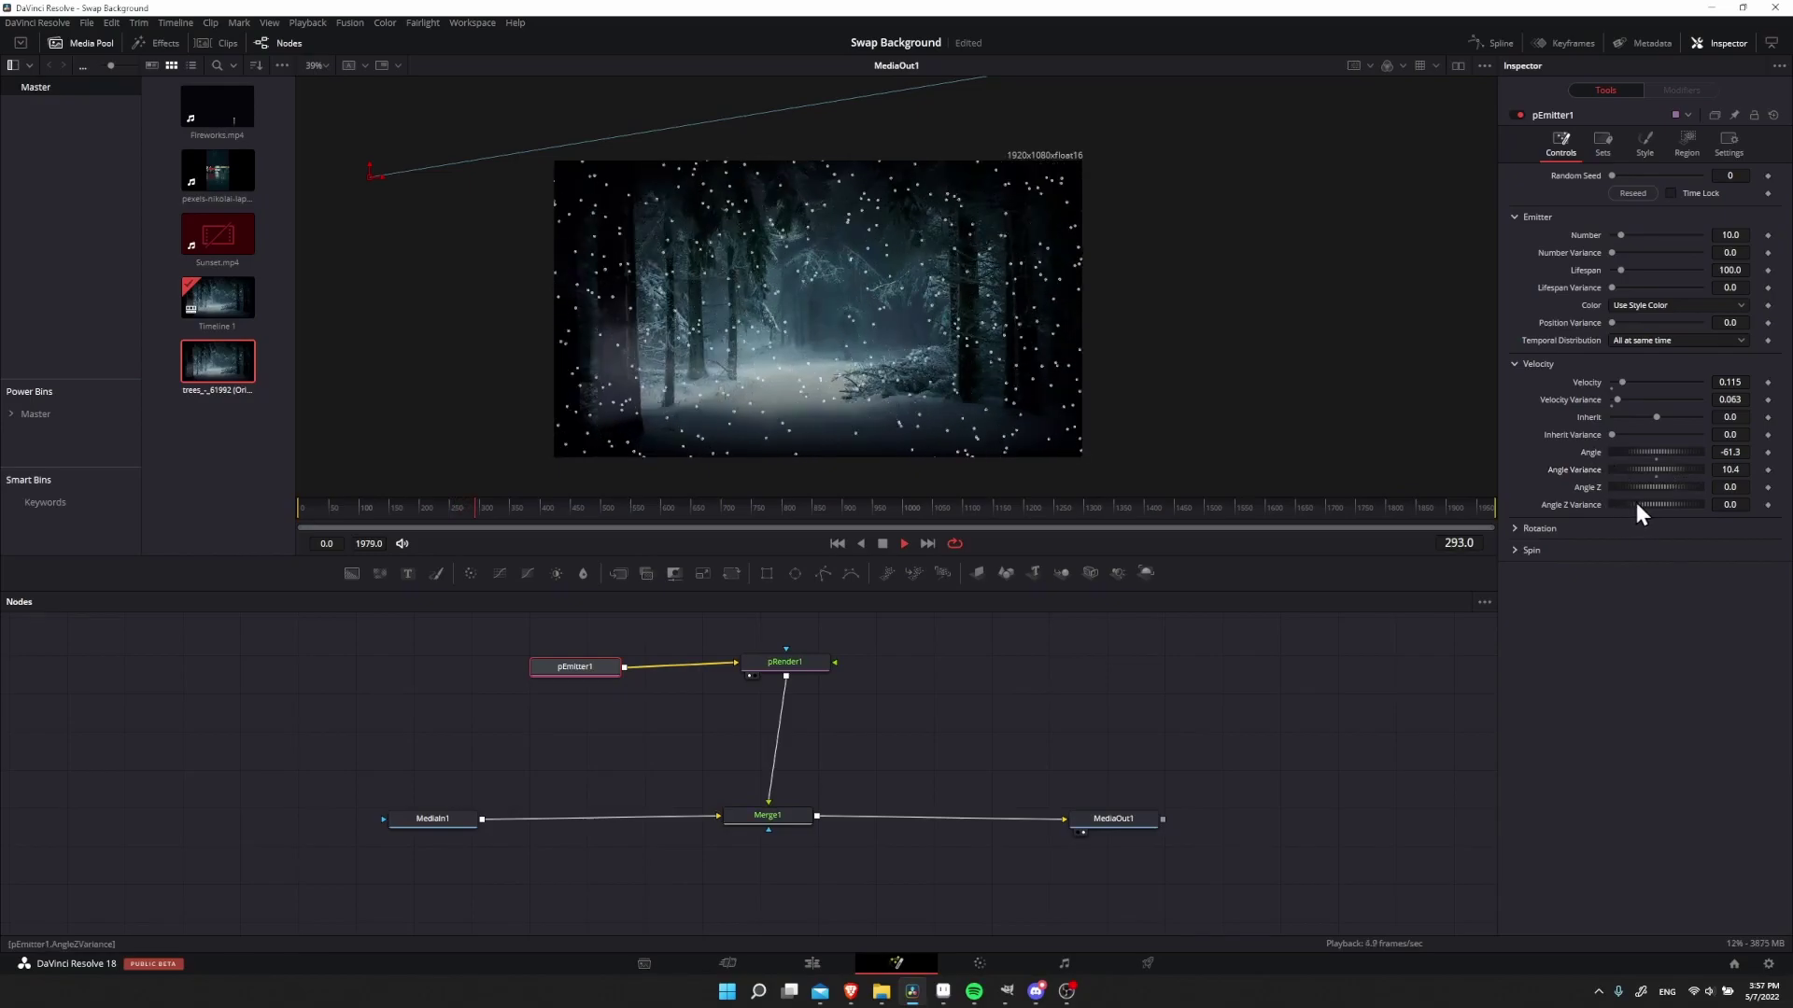
{"action": "left_click_drag", "start_coordinate": [1634, 505], "coordinate": [1647, 504]}
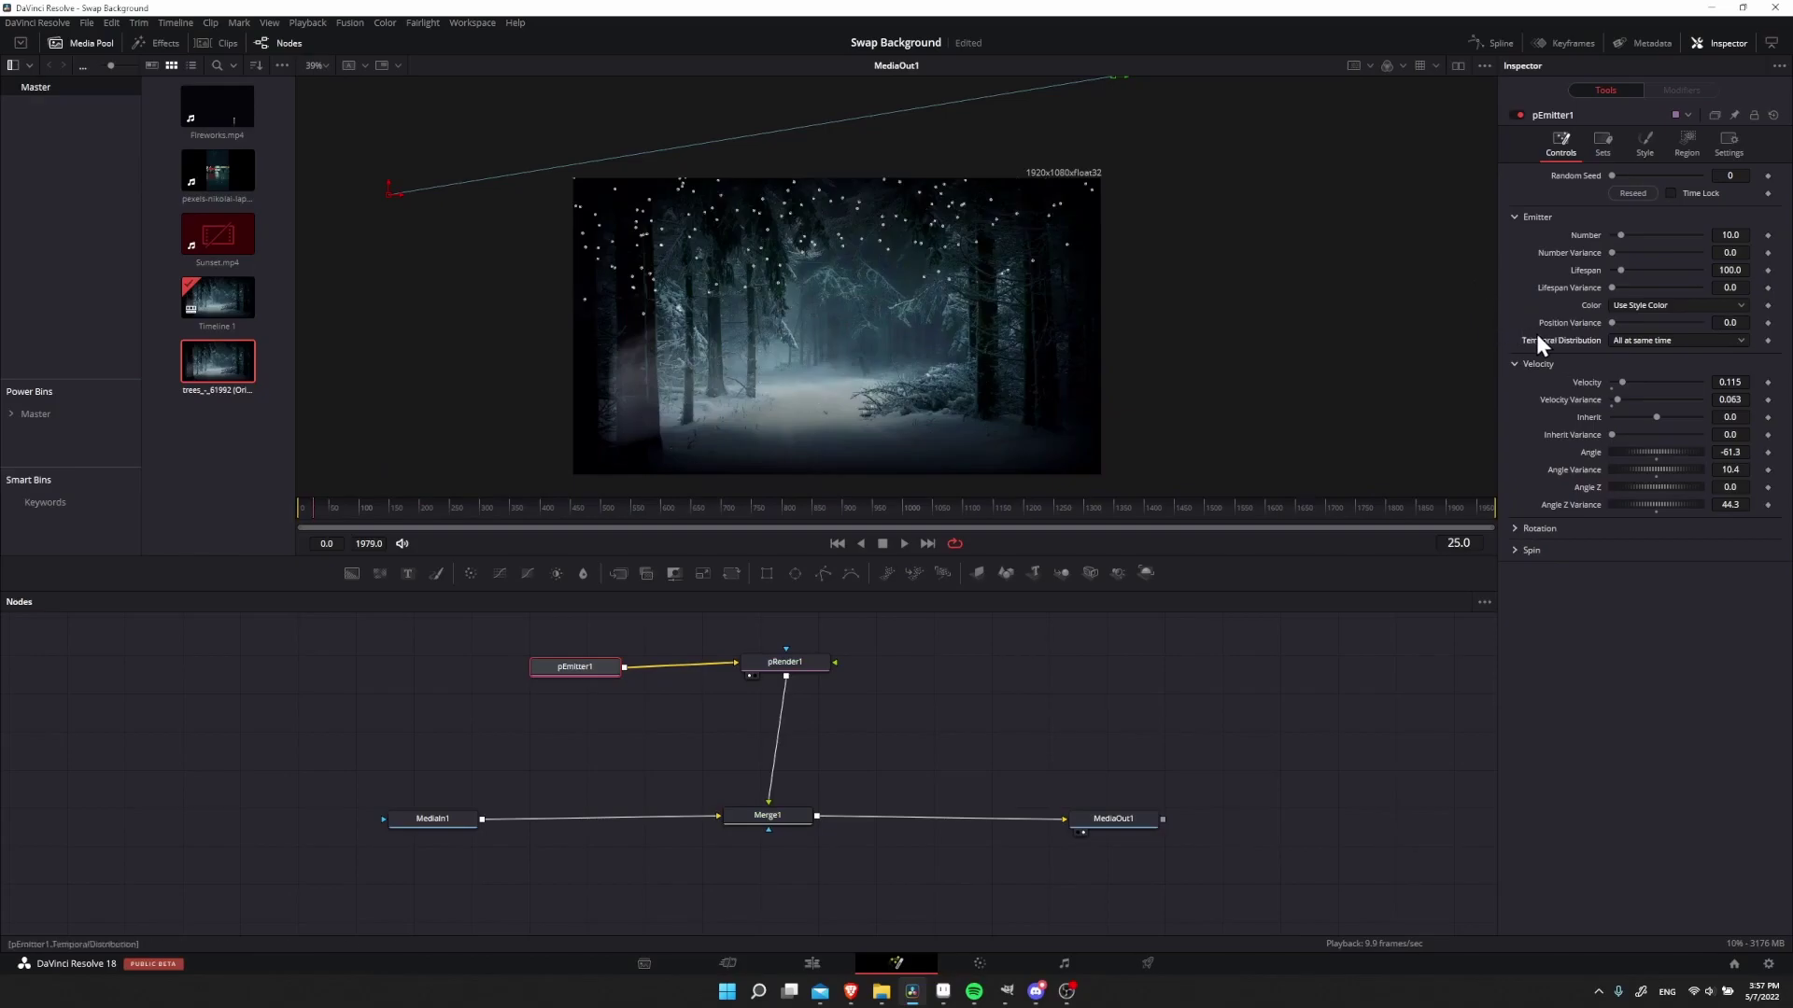
{"action": "left_click", "coordinate": [1666, 340]}
{"action": "left_click", "coordinate": [1664, 371]}
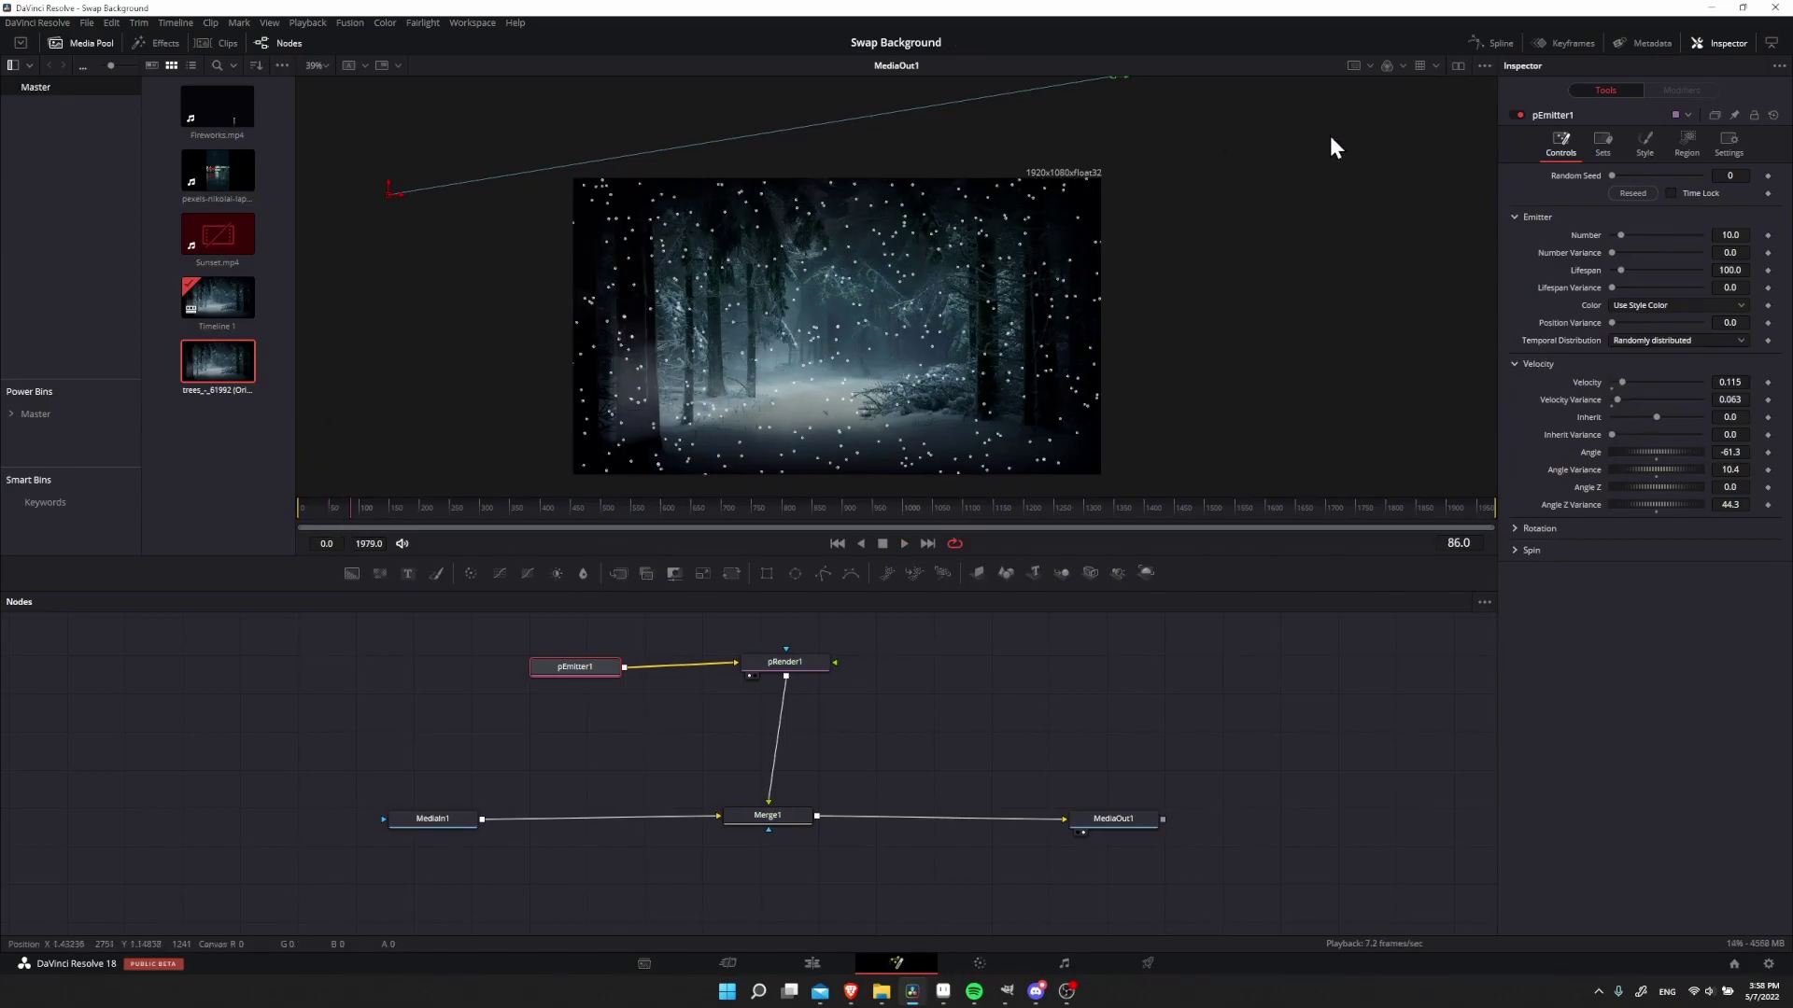
Set snowflake Size Variance to 0.0551 and Size to 0.063, then rewind and play
{"action": "left_click", "coordinate": [1647, 140]}
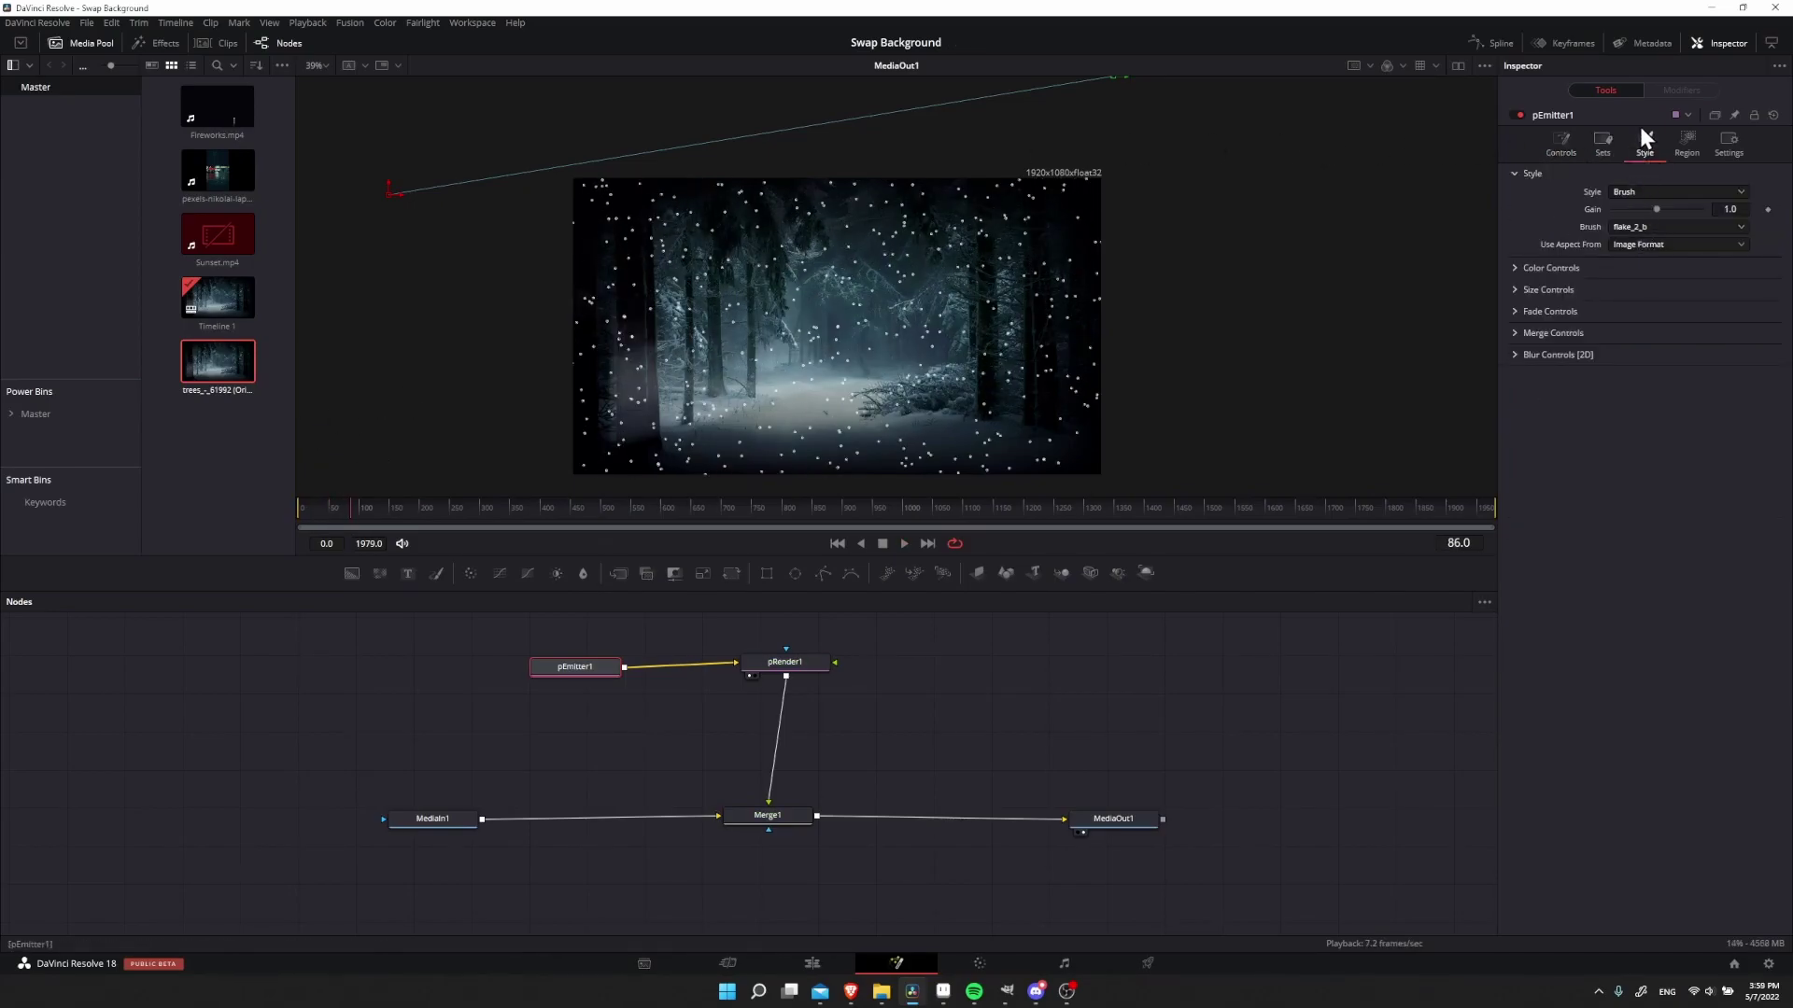
{"action": "left_click", "coordinate": [1513, 288]}
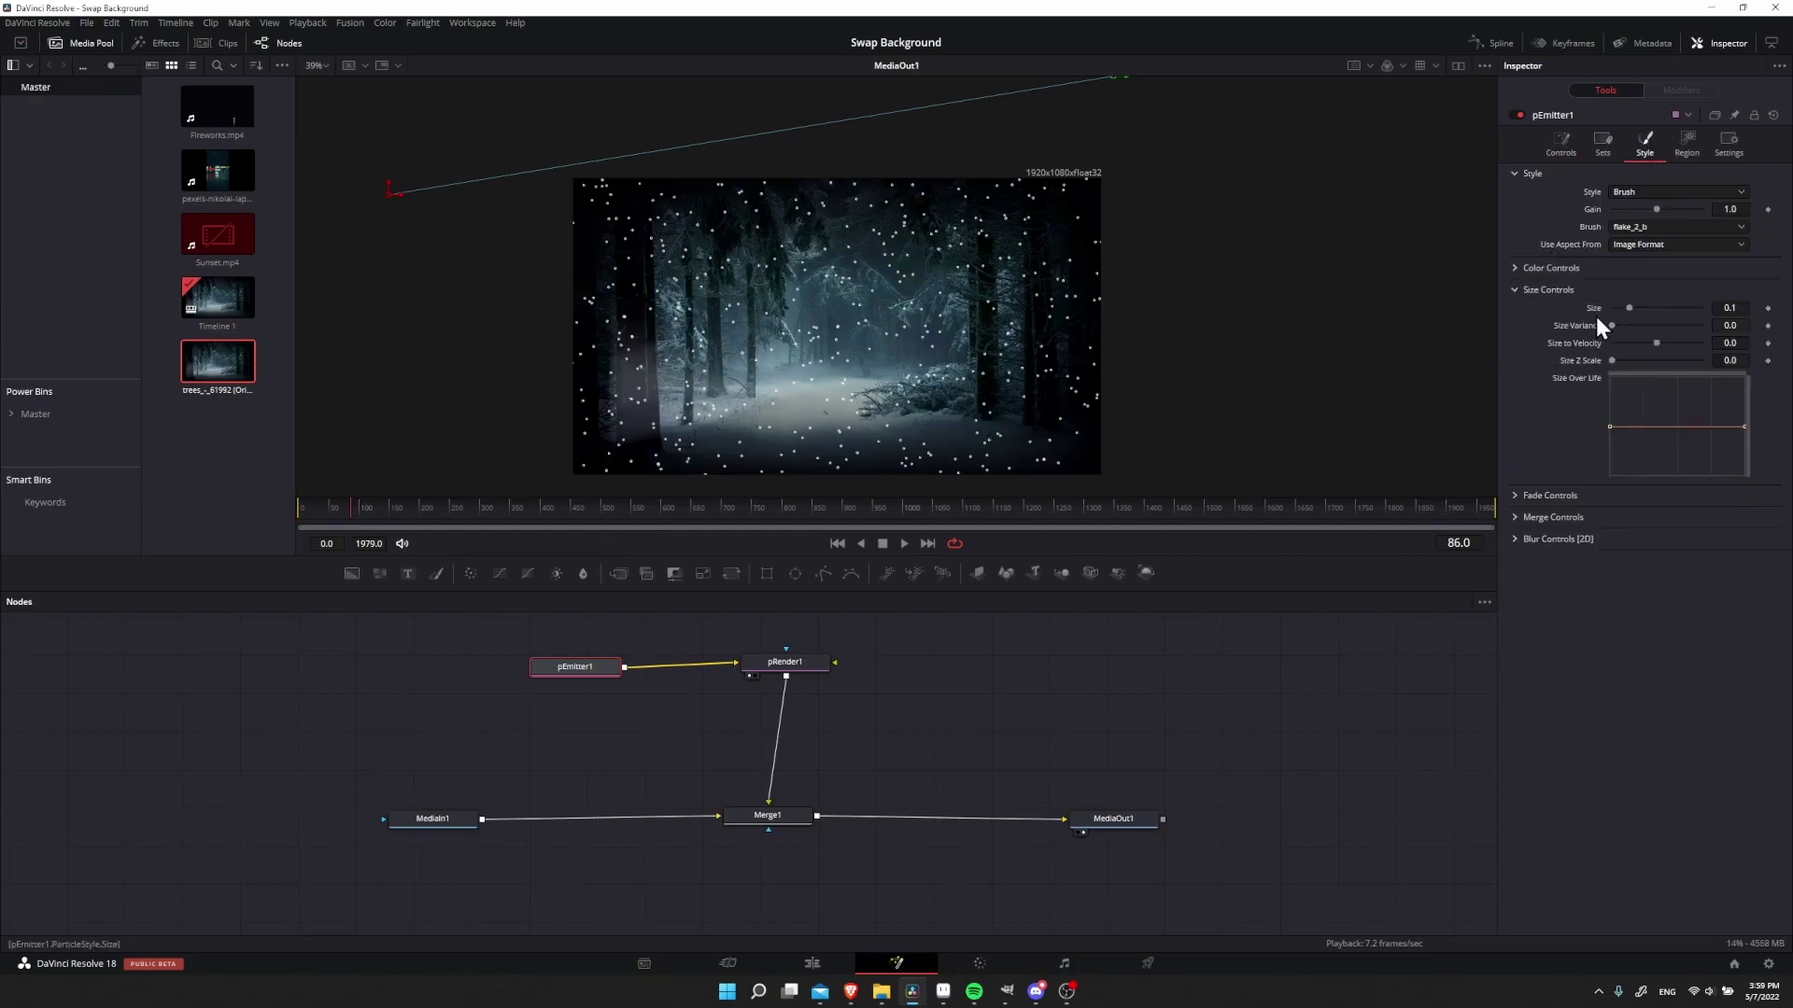
{"action": "left_click_drag", "start_coordinate": [1613, 325], "coordinate": [1622, 325]}
{"action": "left_click_drag", "start_coordinate": [1628, 306], "coordinate": [1621, 309]}
{"action": "left_click_drag", "start_coordinate": [327, 510], "coordinate": [273, 511]}
{"action": "key", "text": "space"}
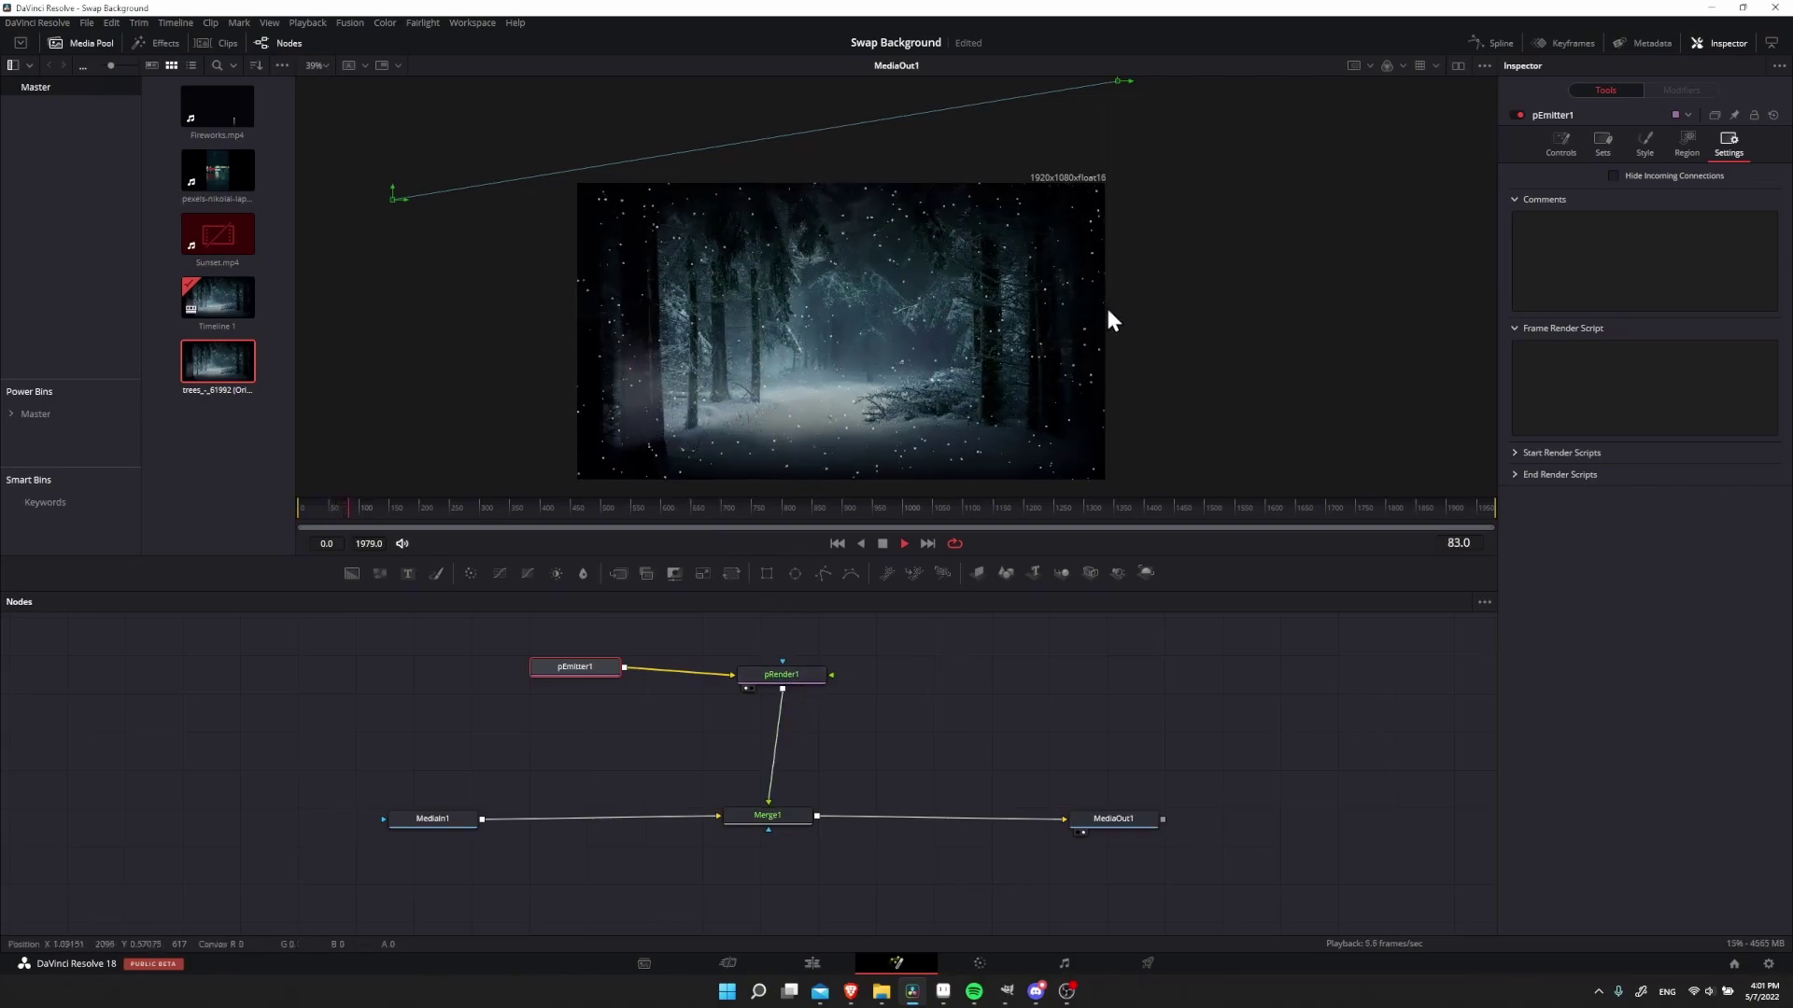
In pRender1, remove particles once they leave the view, then rewind and play the snow
{"action": "left_click_drag", "start_coordinate": [1124, 318], "coordinate": [1129, 297]}
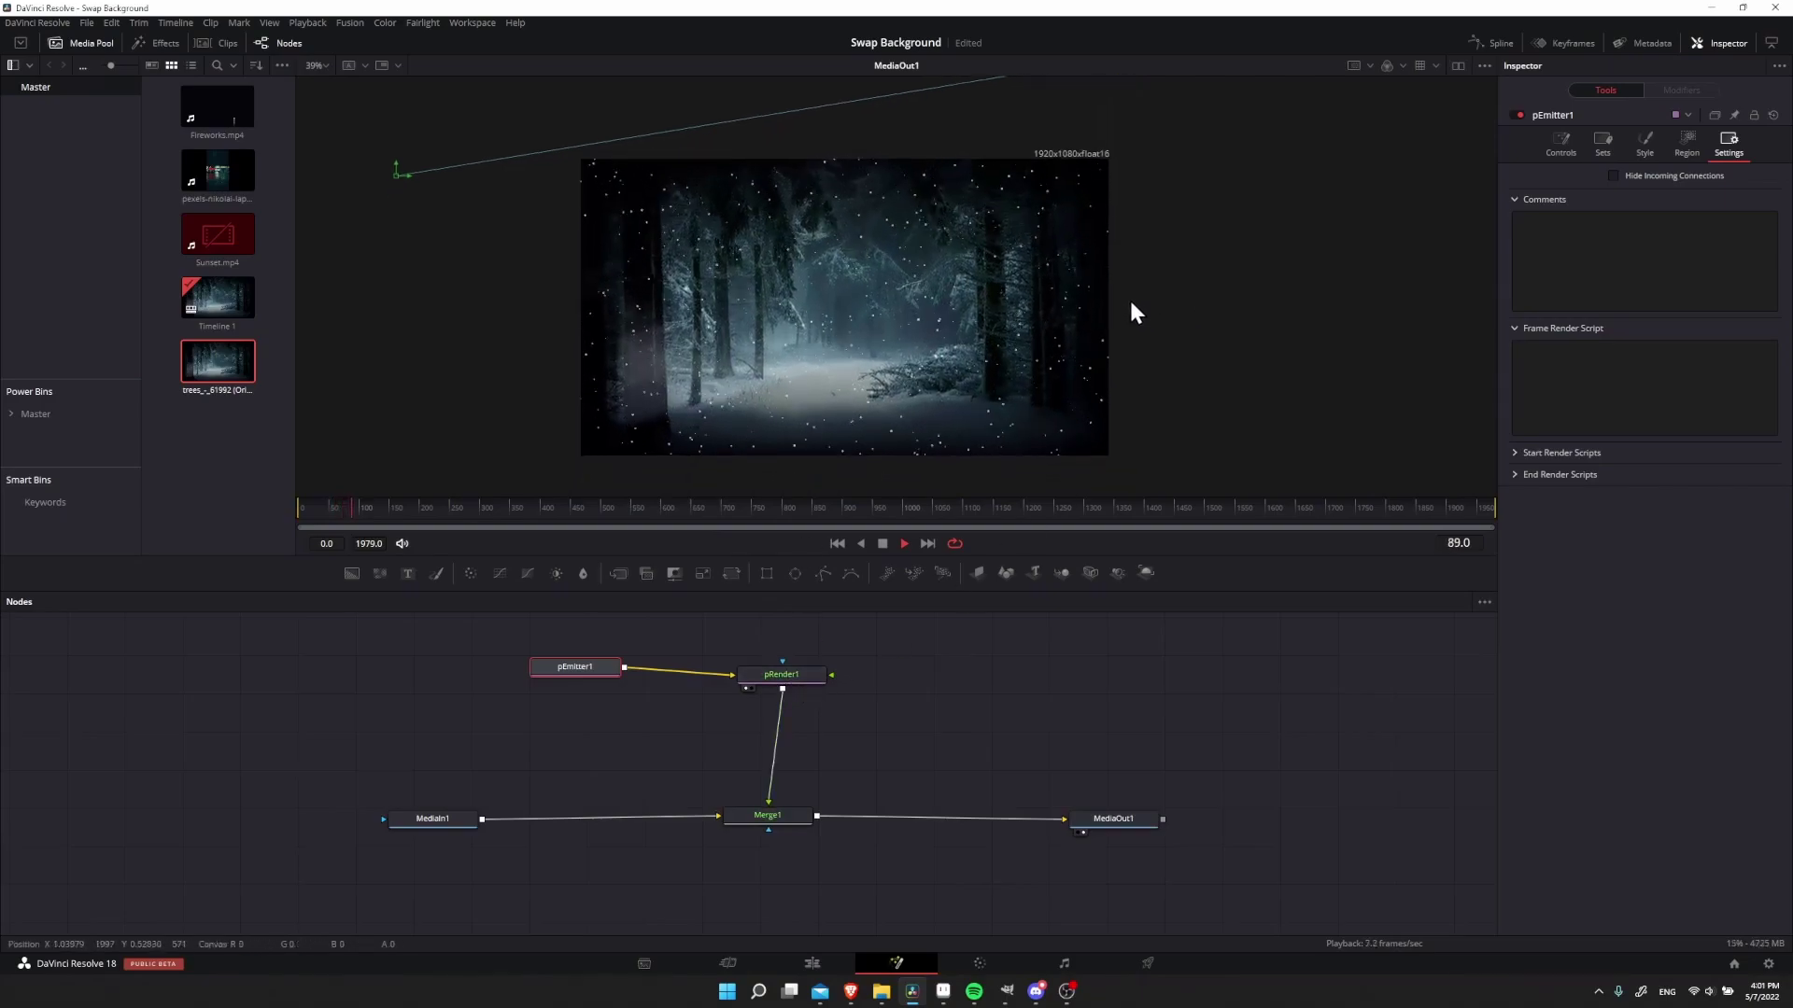
{"action": "left_click", "coordinate": [805, 677]}
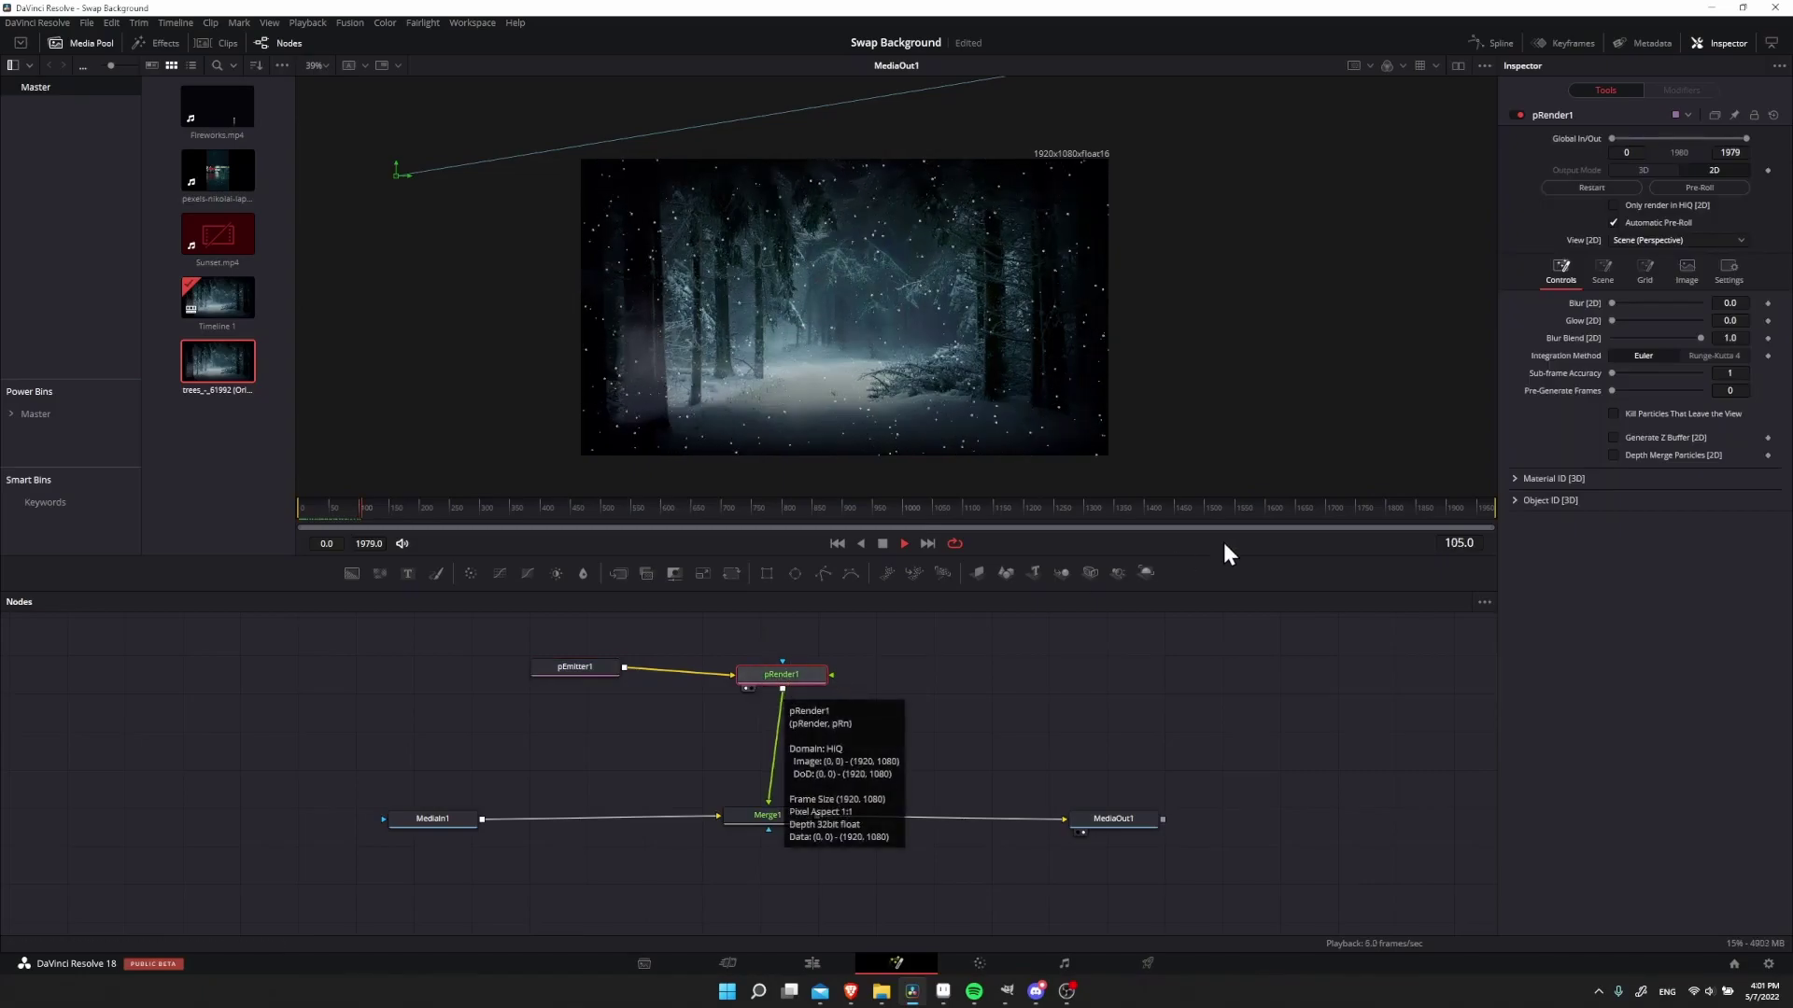
{"action": "left_click", "coordinate": [1612, 414]}
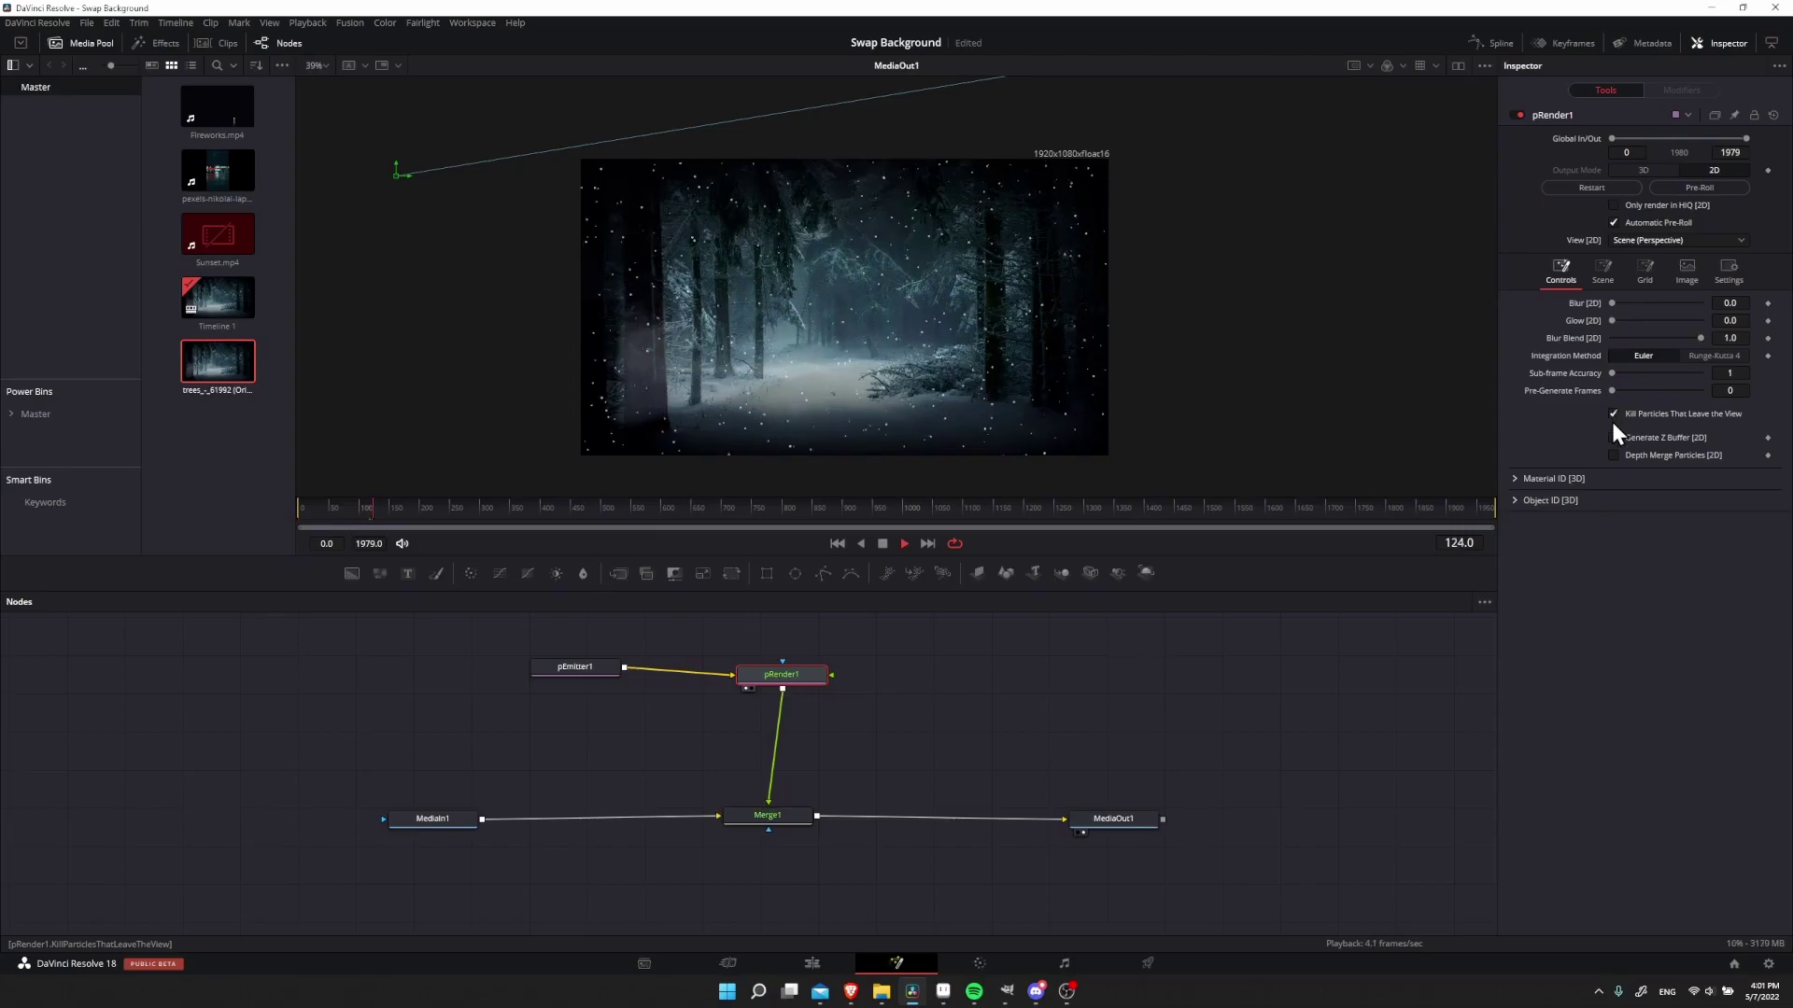
{"action": "left_click", "coordinate": [396, 525]}
{"action": "left_click", "coordinate": [378, 528]}
{"action": "left_click_drag", "start_coordinate": [288, 511], "coordinate": [255, 512]}
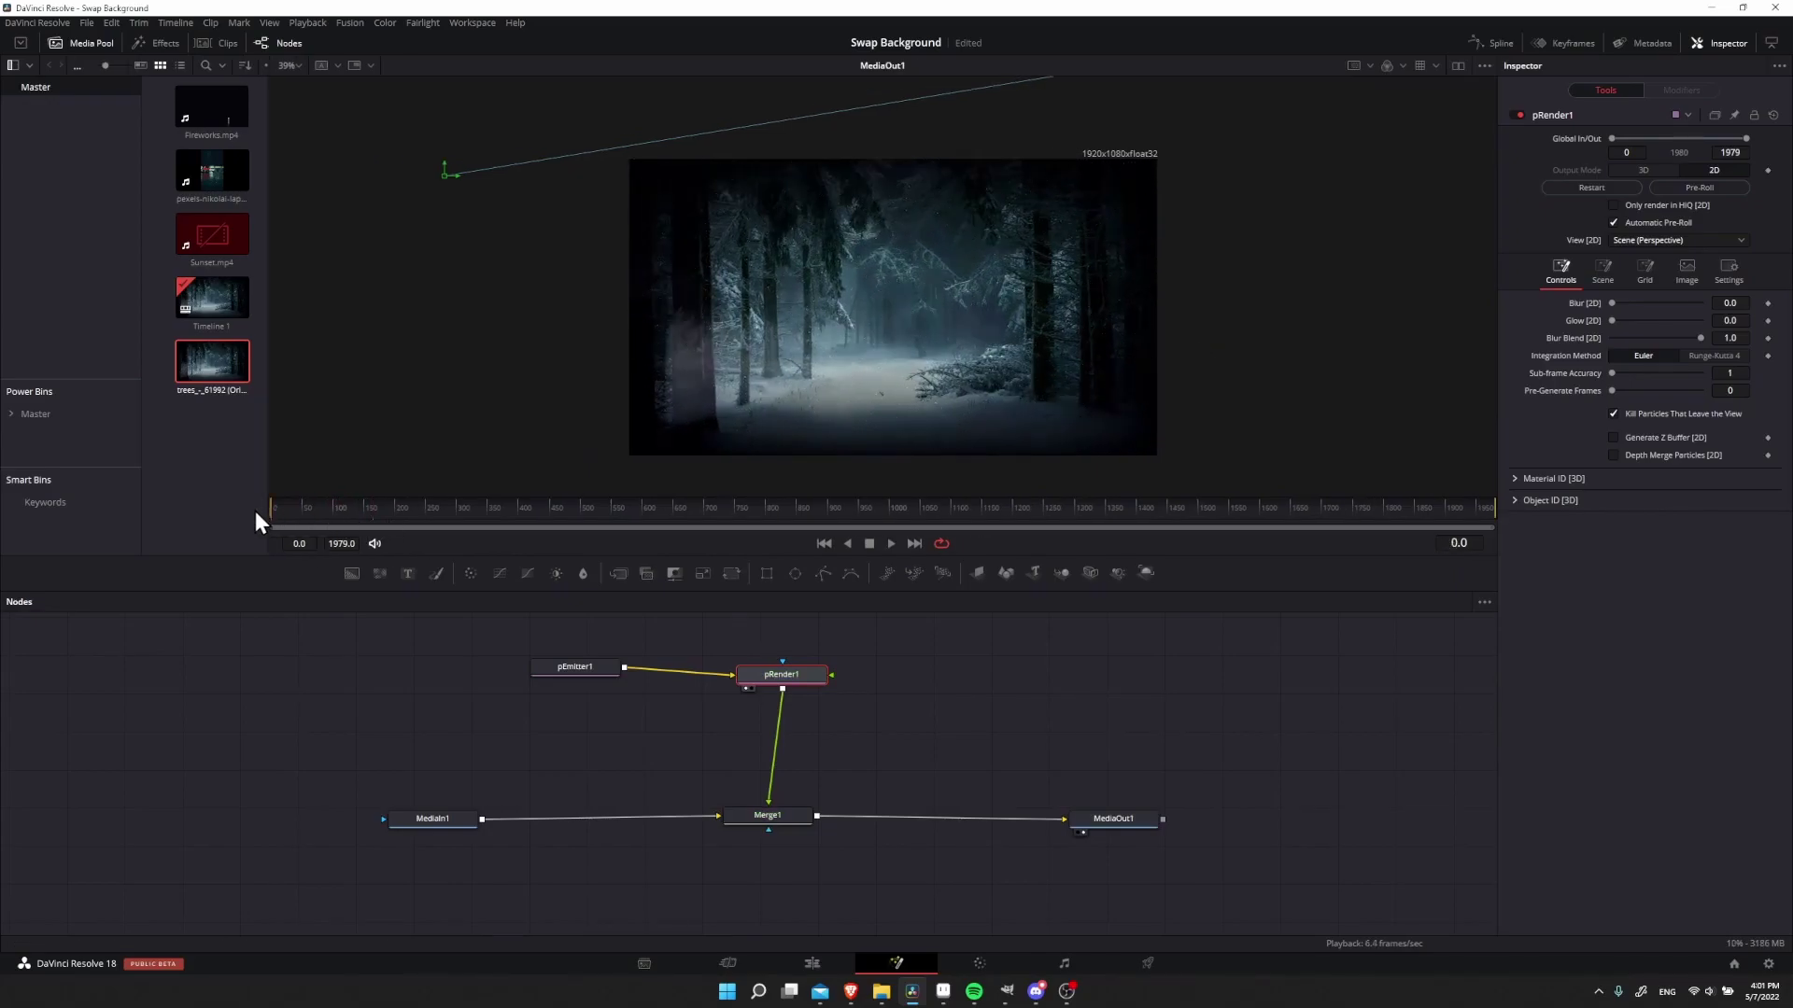
{"action": "left_click_drag", "start_coordinate": [749, 221], "coordinate": [720, 237]}
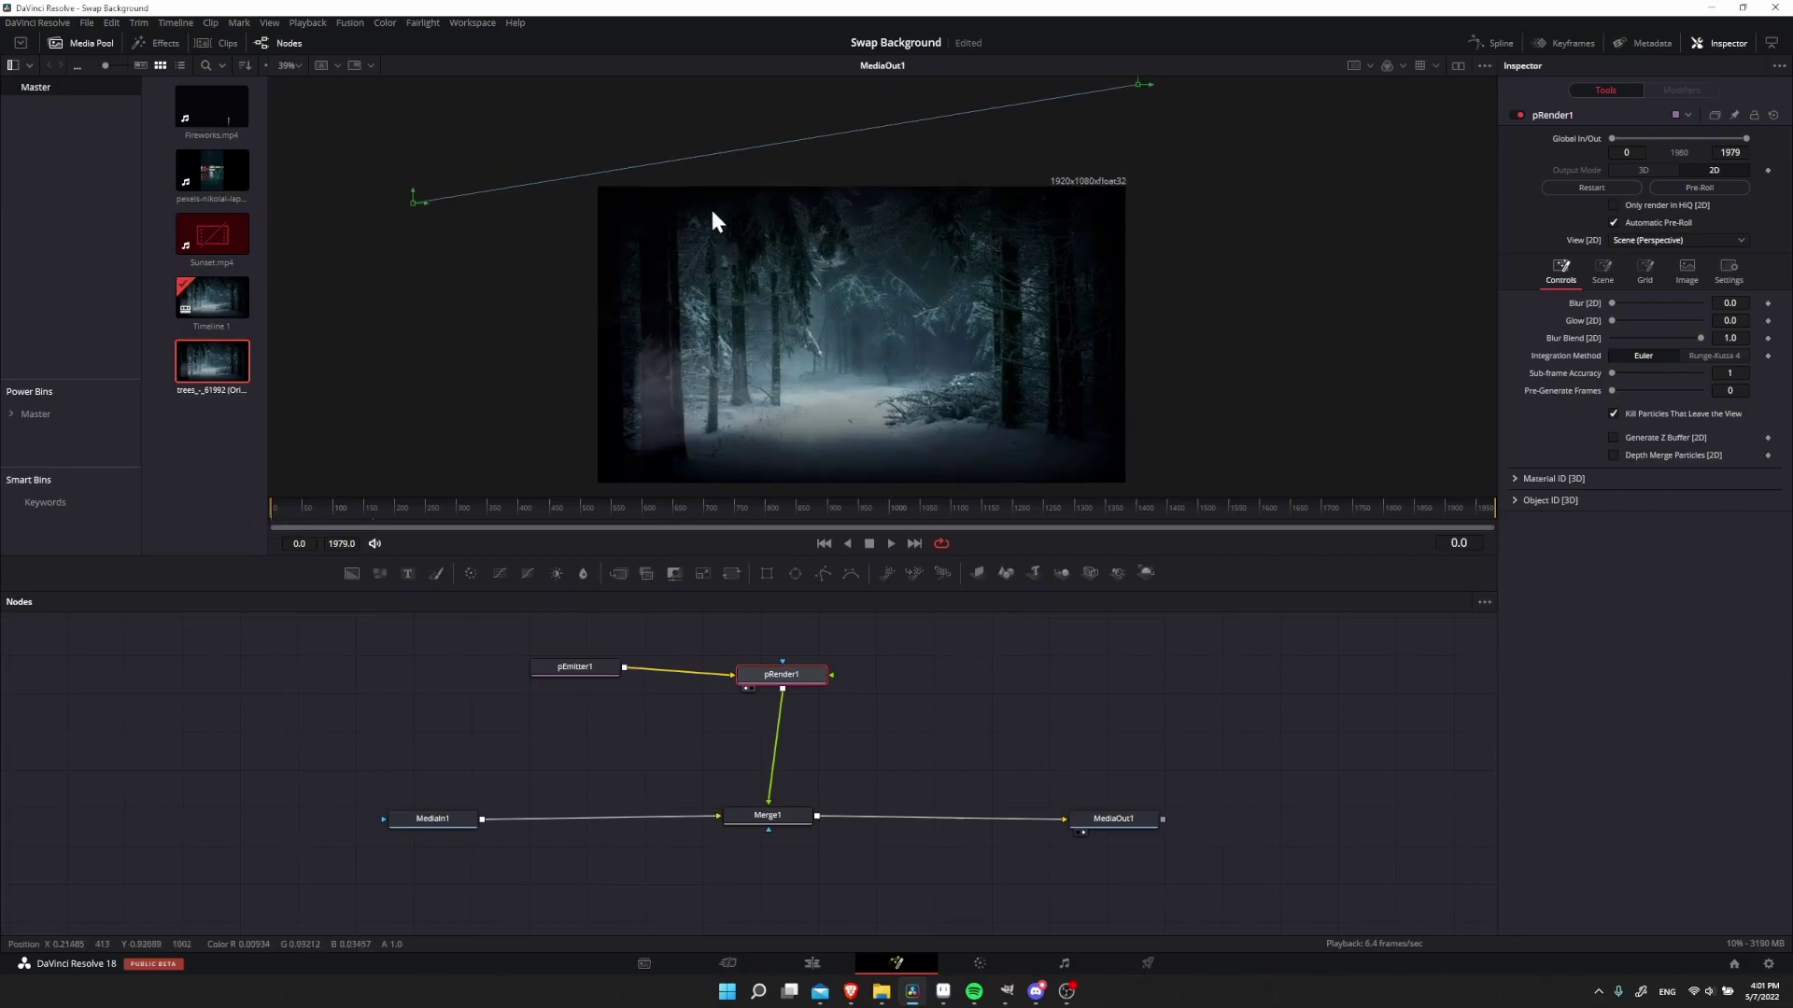
{"action": "left_click_drag", "start_coordinate": [915, 251], "coordinate": [895, 282]}
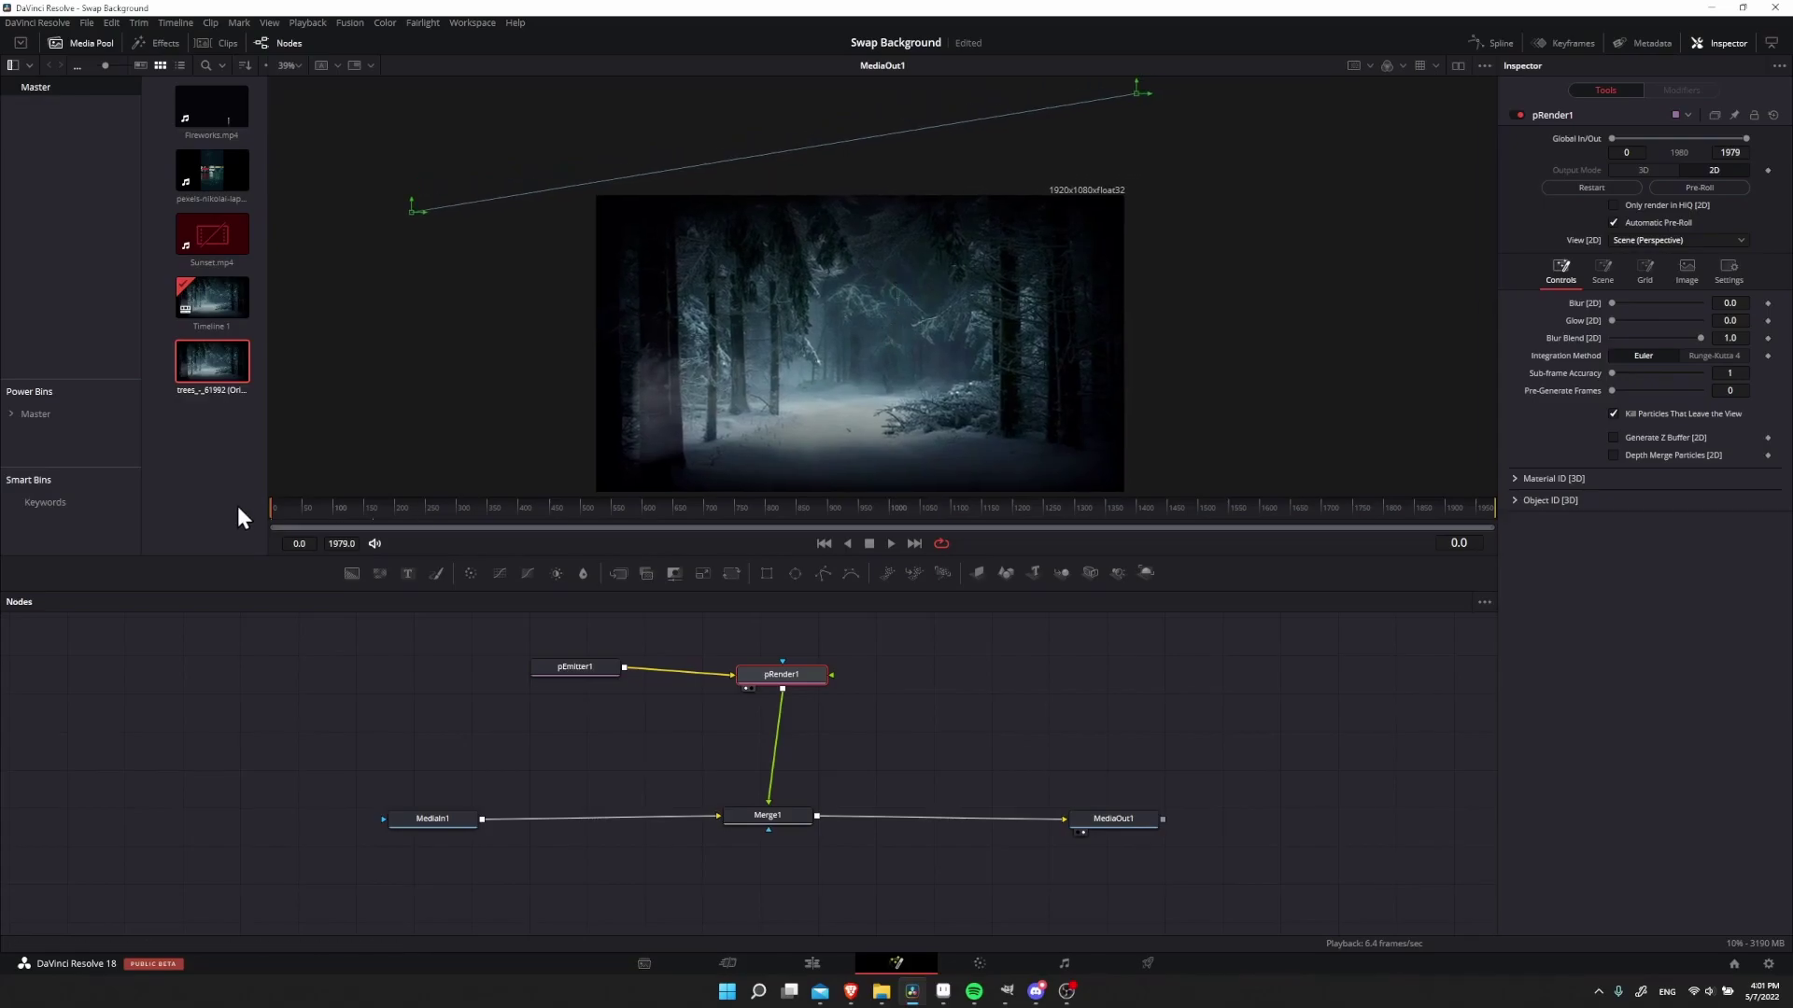
{"action": "key", "text": "space"}
{"action": "left_click_drag", "start_coordinate": [514, 383], "coordinate": [496, 342]}
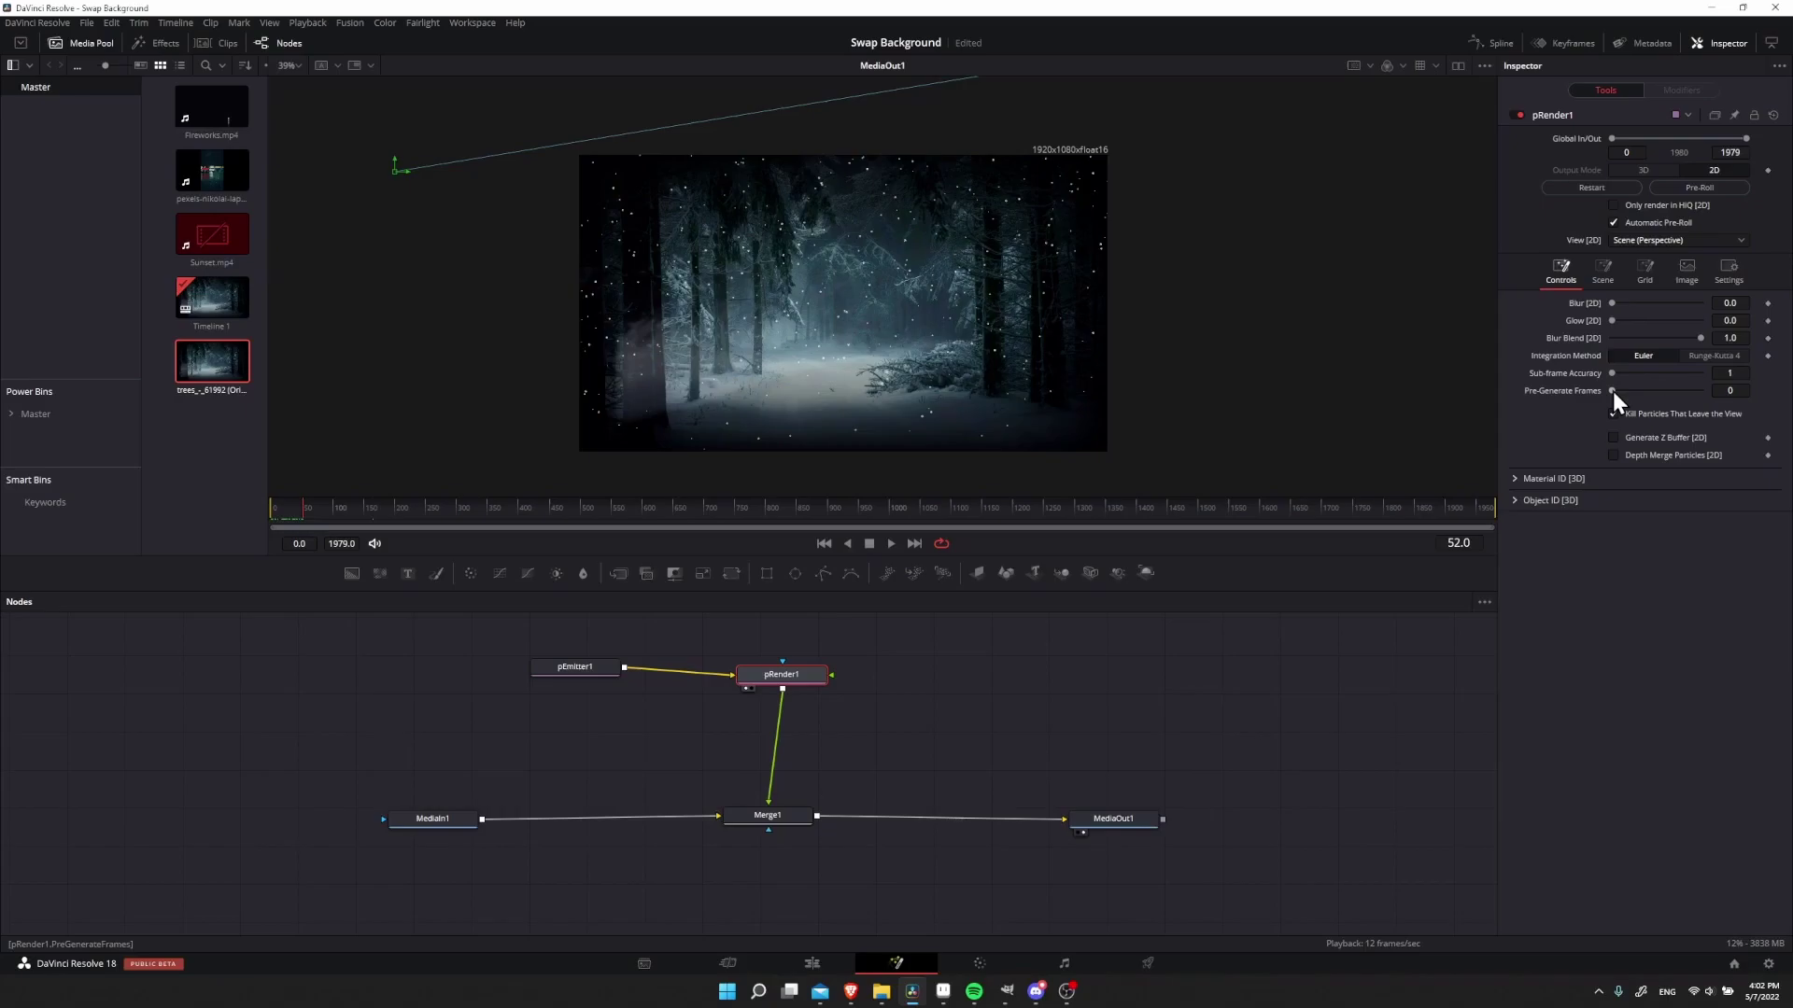
Set Pre-Generate Frames to 50, return to frame 0, and play the composition
{"action": "left_click", "coordinate": [1730, 391]}
{"action": "type", "text": "50"}
{"action": "key", "text": "Return"}
{"action": "left_click", "coordinate": [282, 506]}
{"action": "left_click_drag", "start_coordinate": [282, 507], "coordinate": [272, 511]}
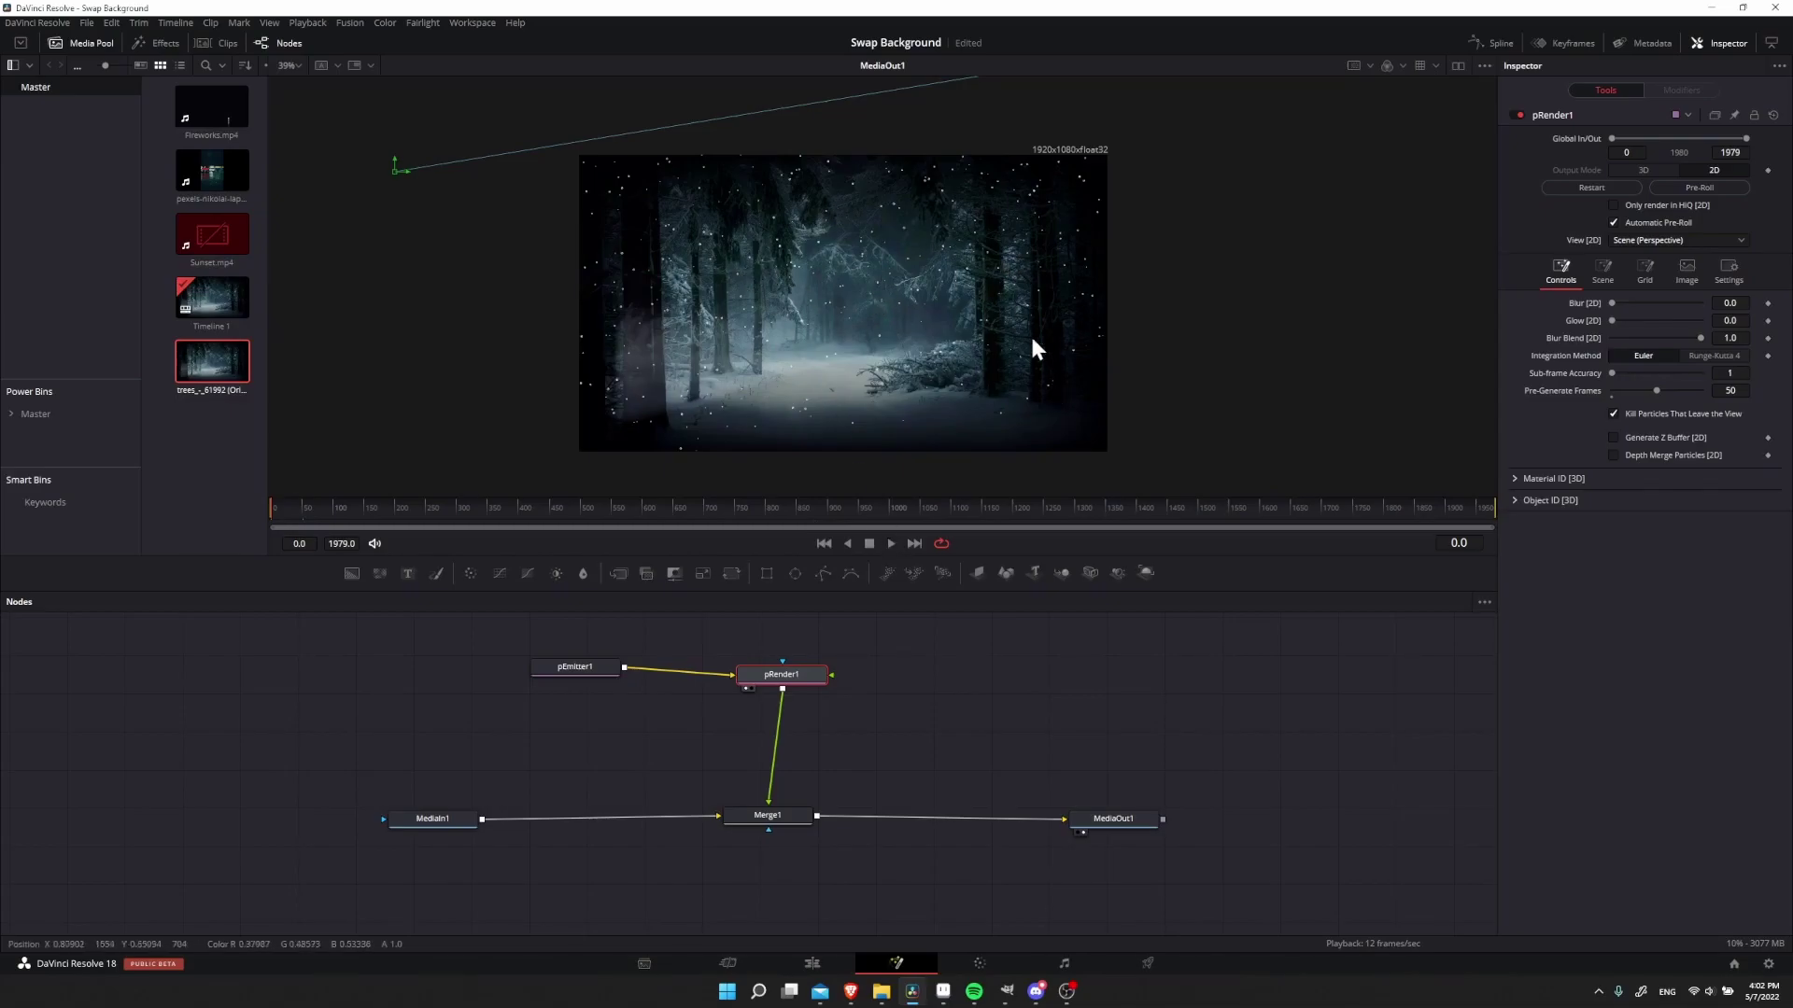
{"action": "left_click", "coordinate": [891, 543]}
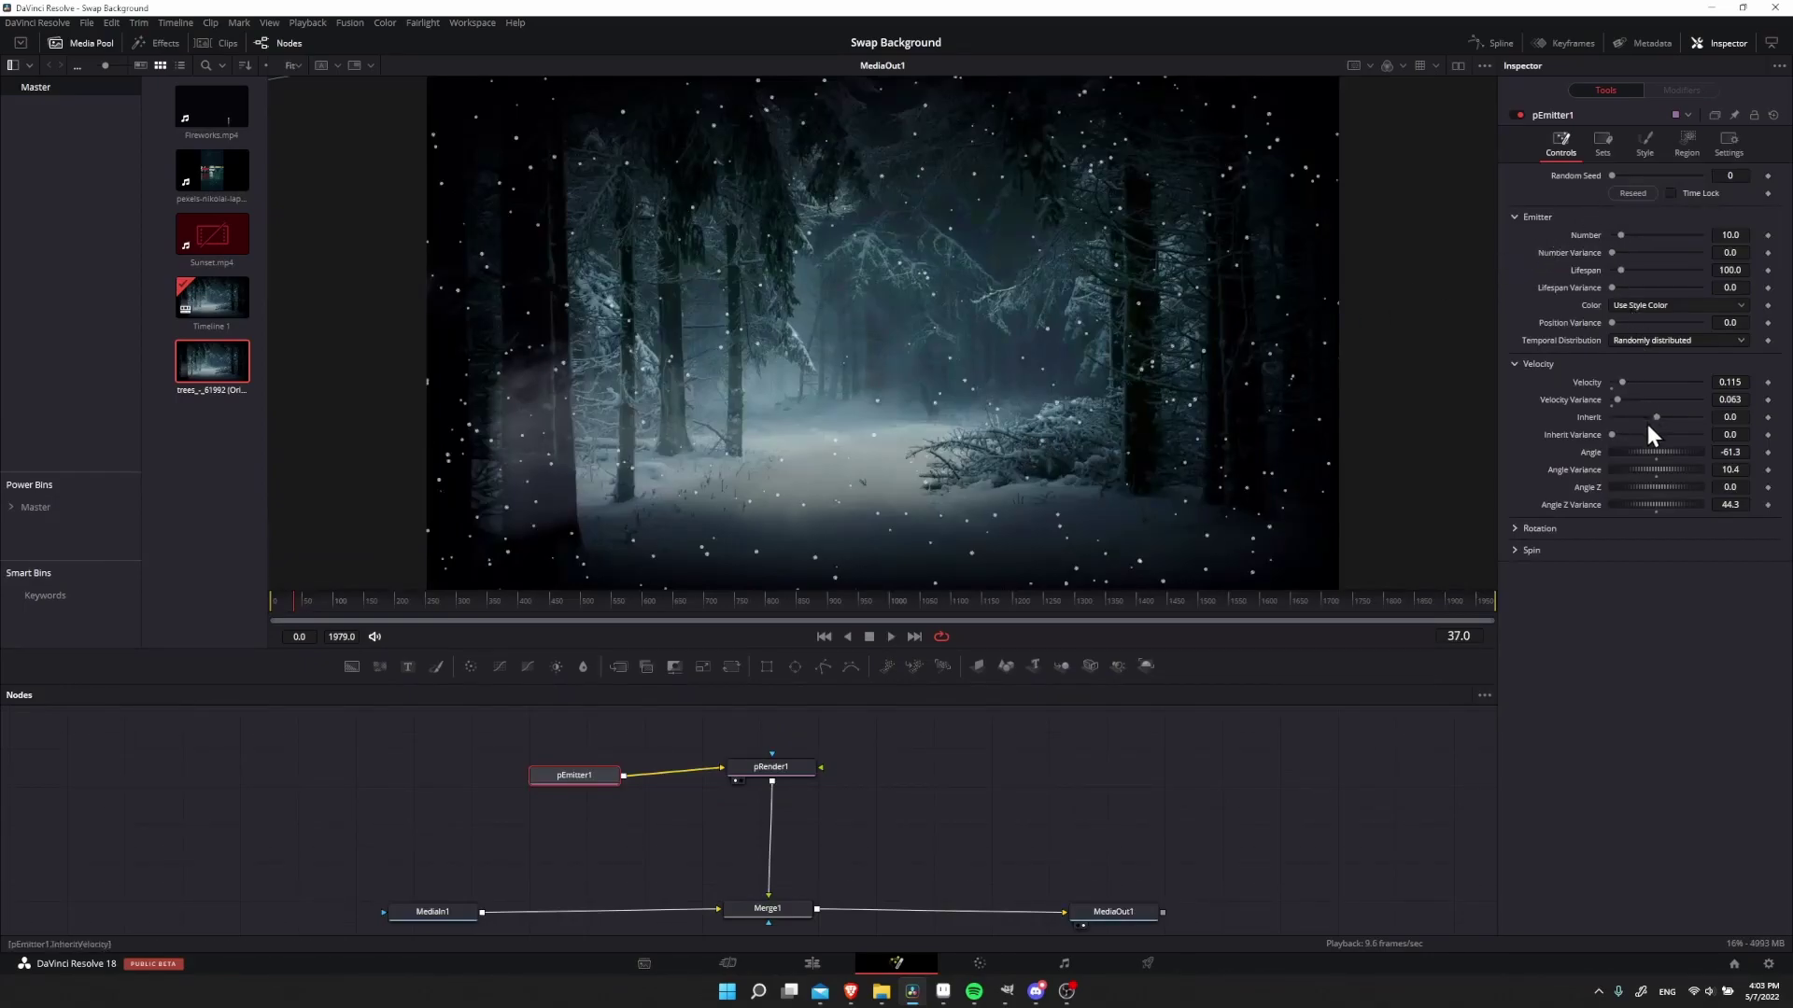
Raise pEmitter1's Angle Variance to 36.5 and replay from the first frame
{"action": "left_click_drag", "start_coordinate": [1649, 468], "coordinate": [1654, 467]}
{"action": "left_click_drag", "start_coordinate": [303, 610], "coordinate": [274, 607]}
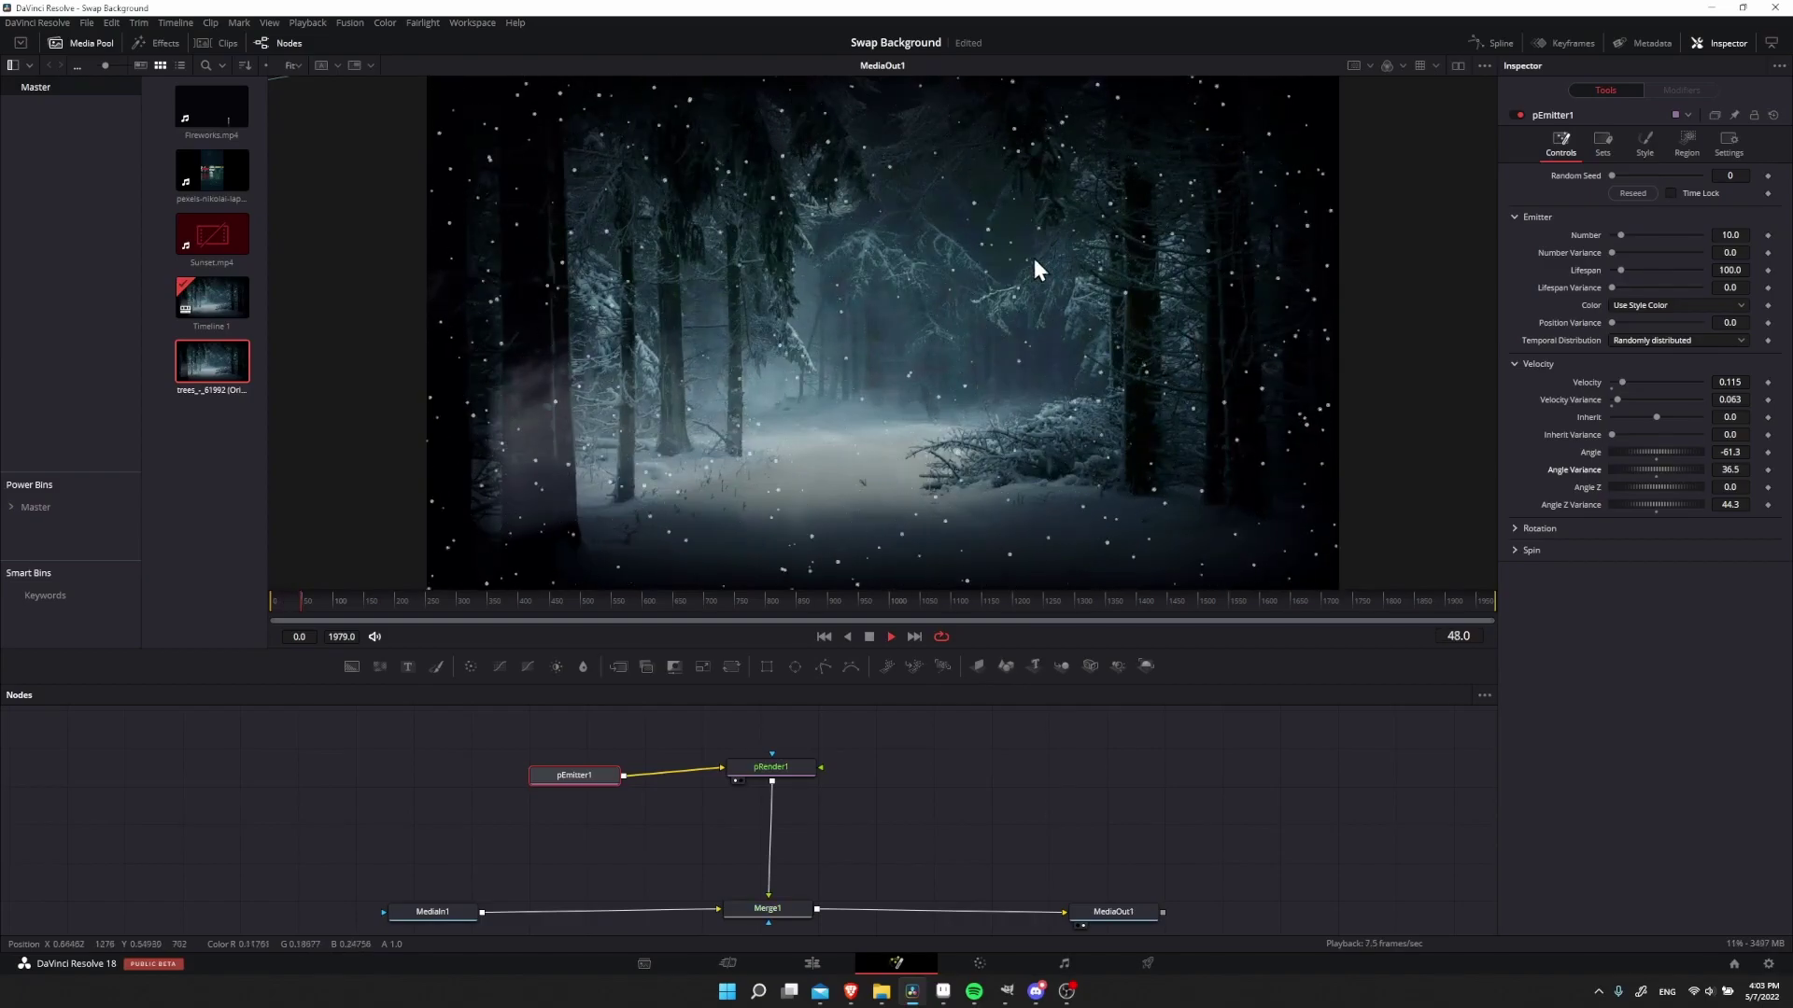
{"action": "key", "text": "space"}
In pEmitter1's Style settings, lower the Size Over Life curve's start point and raise its end point
{"action": "left_click", "coordinate": [1644, 146]}
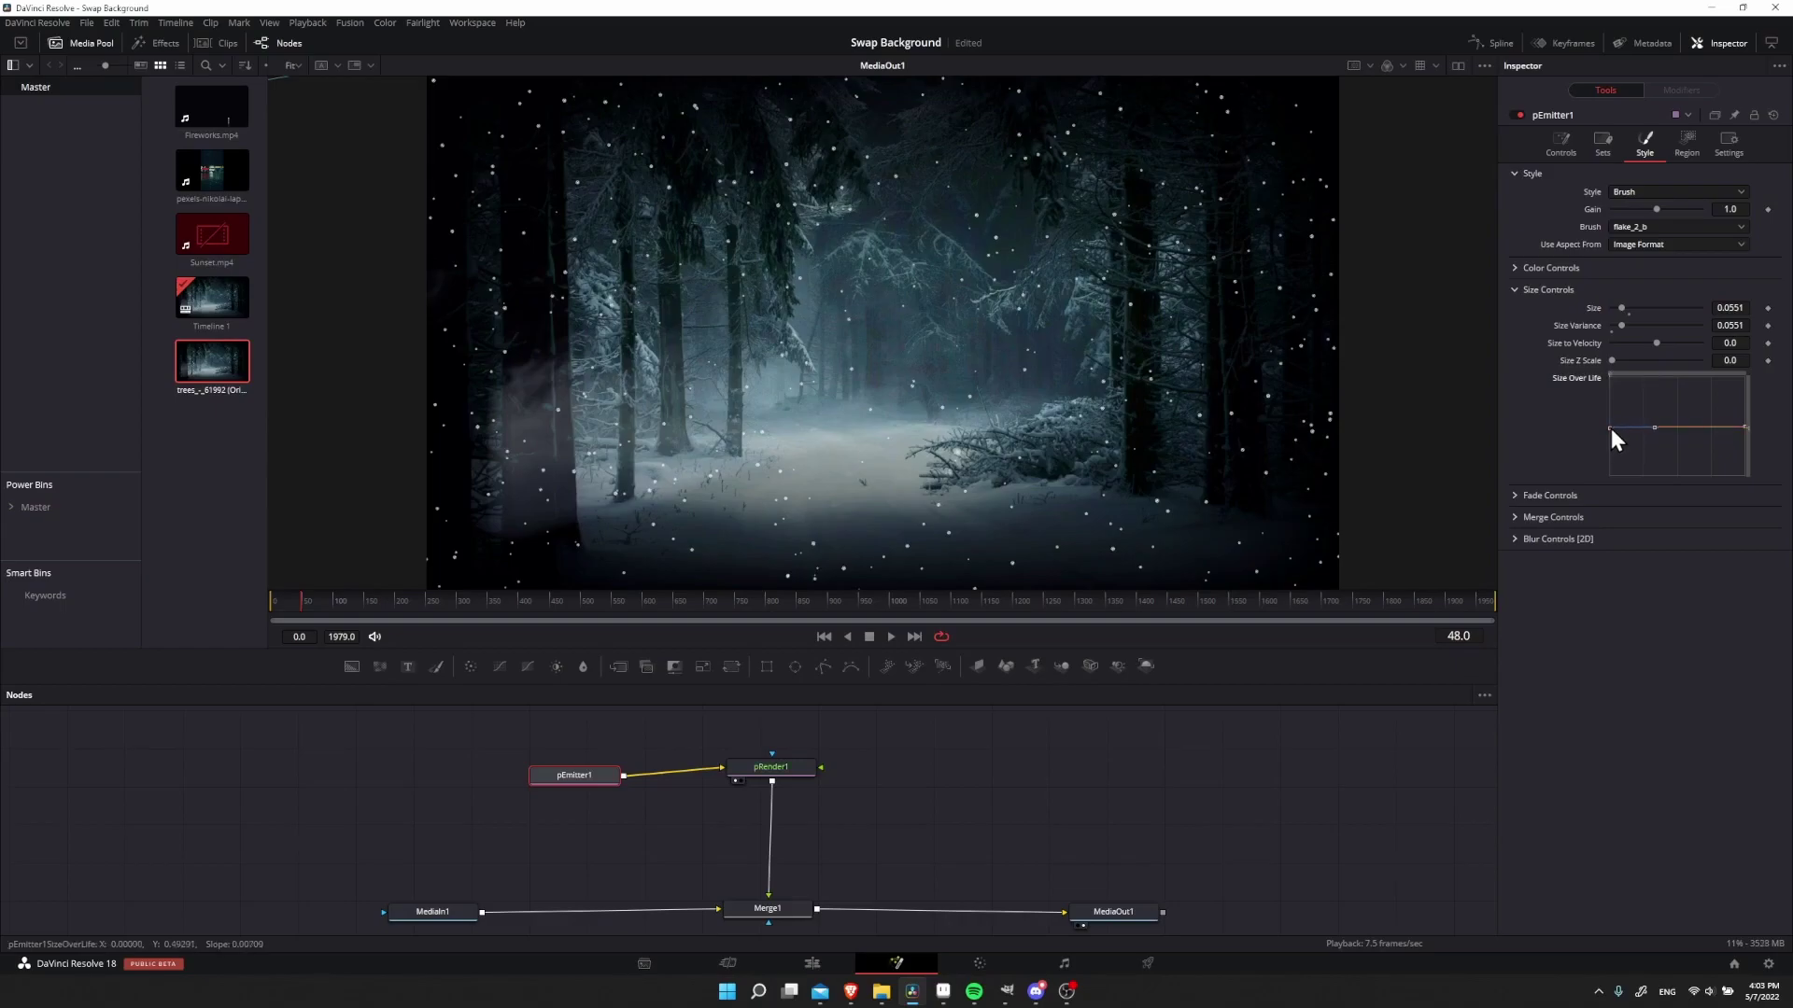
{"action": "left_click_drag", "start_coordinate": [1610, 428], "coordinate": [1609, 451]}
{"action": "left_click_drag", "start_coordinate": [1743, 427], "coordinate": [1743, 406]}
{"action": "scroll", "coordinate": [1170, 392], "scroll_direction": "down", "scroll_amount": 2}
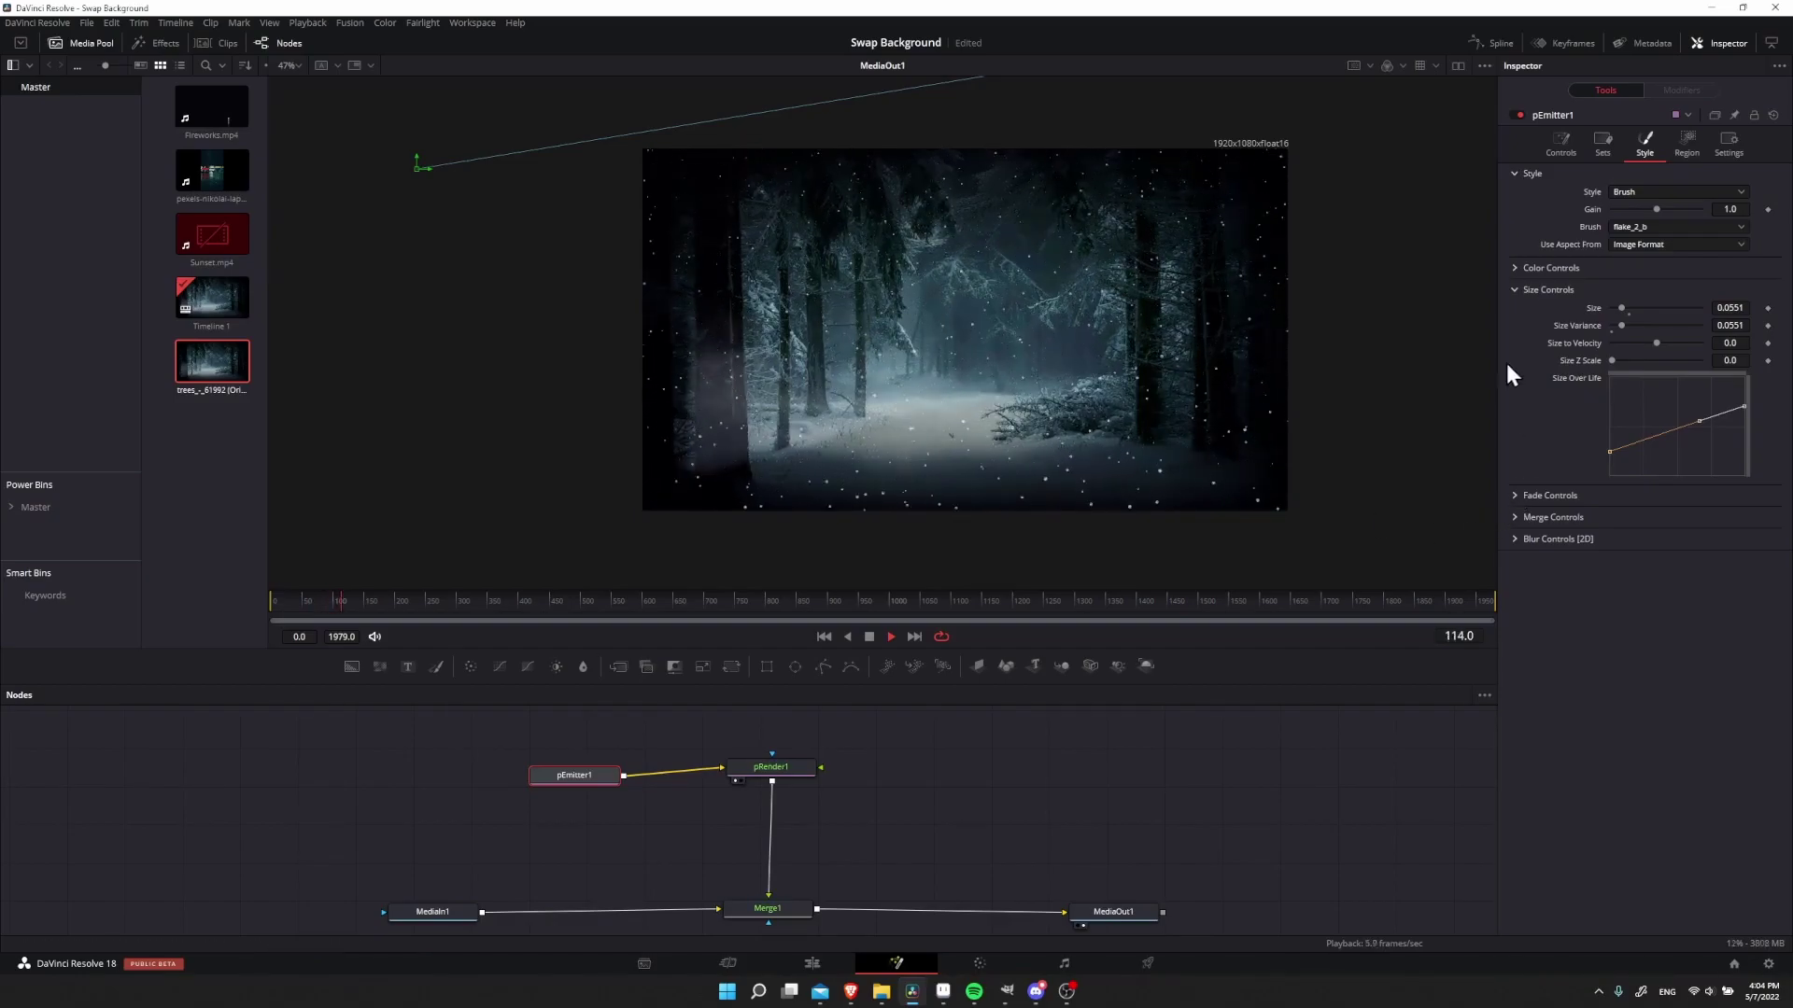
Add a red colour stop at the right end of pEmitter1's Color Over Life gradient
{"action": "left_click", "coordinate": [1516, 268]}
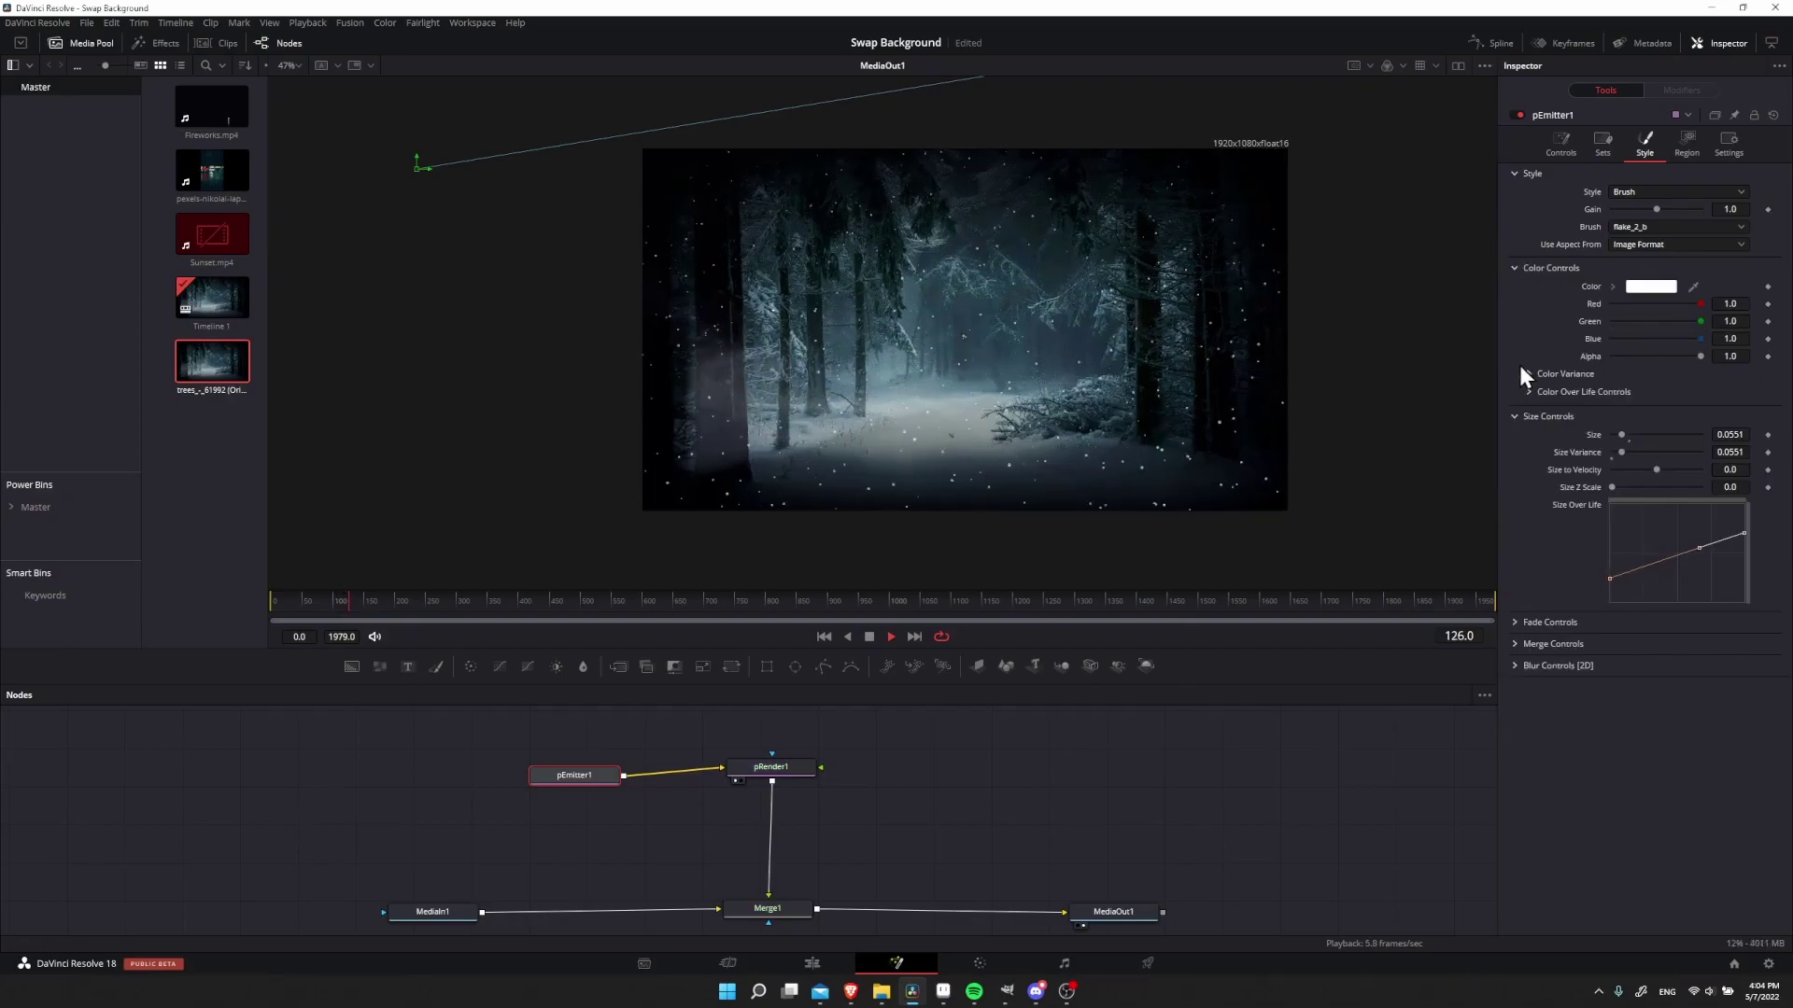
{"action": "left_click", "coordinate": [1530, 391]}
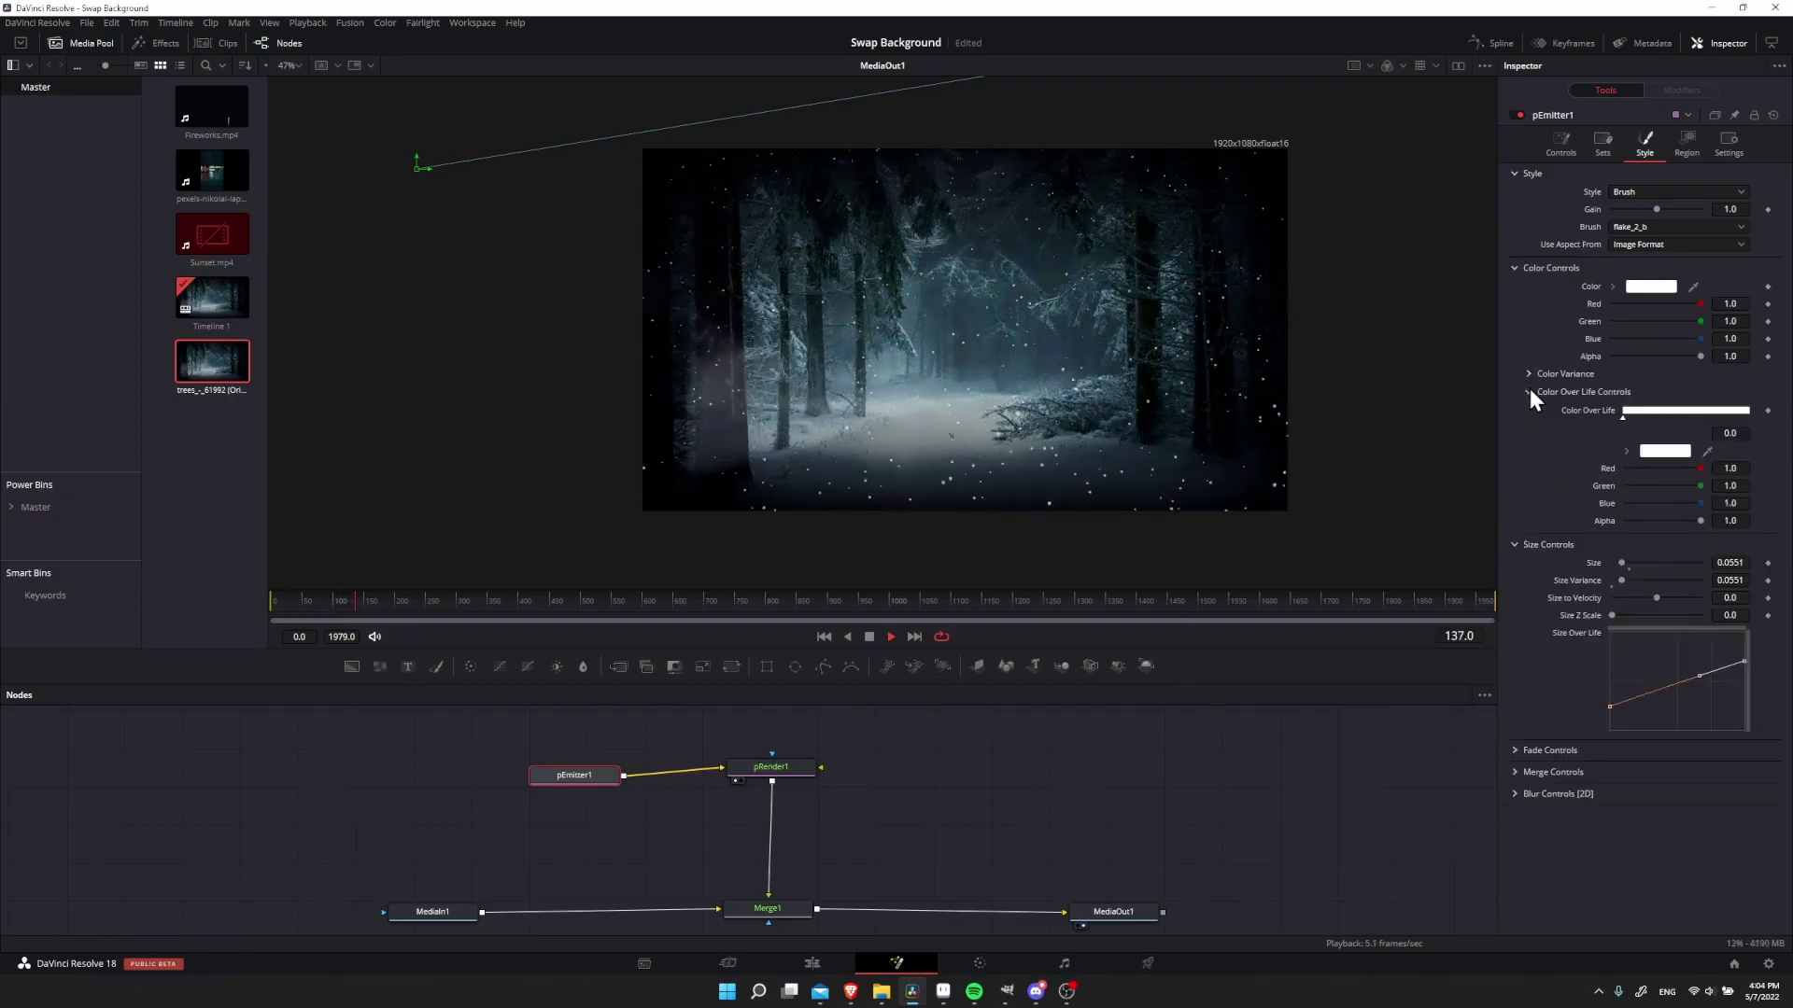
{"action": "left_click", "coordinate": [1747, 416]}
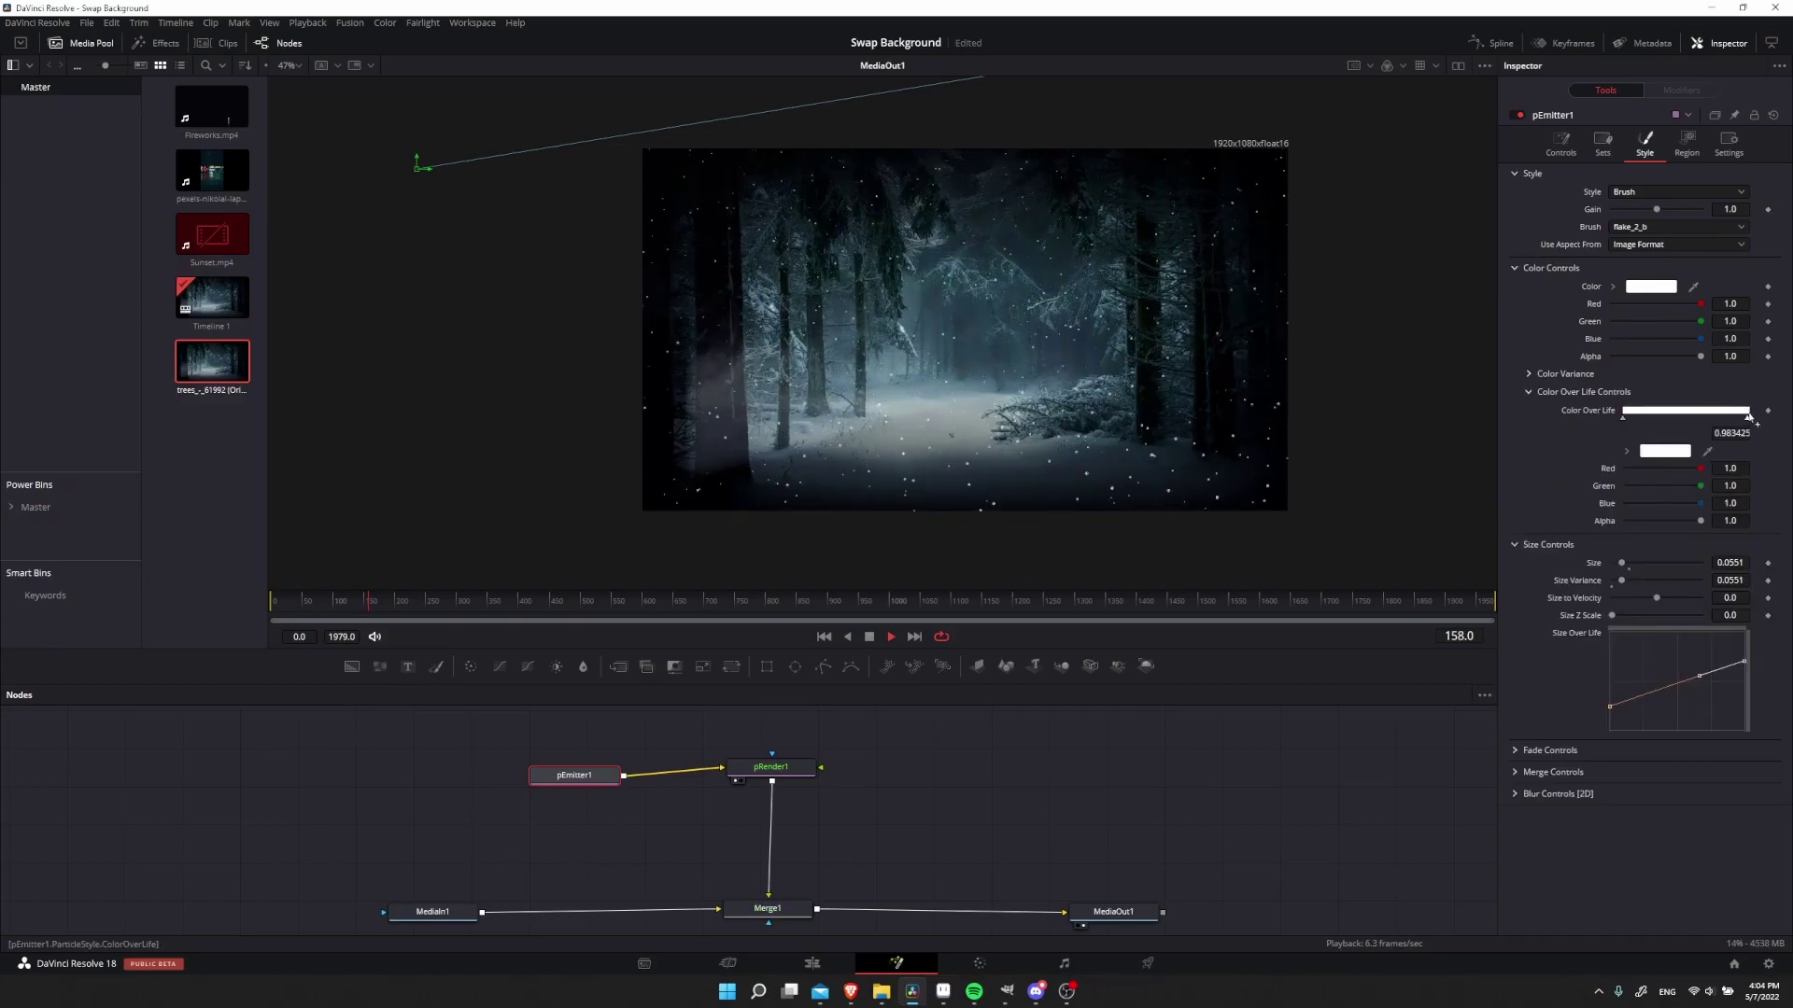
{"action": "left_click_drag", "start_coordinate": [1749, 418], "coordinate": [1751, 420]}
{"action": "left_click", "coordinate": [1682, 454]}
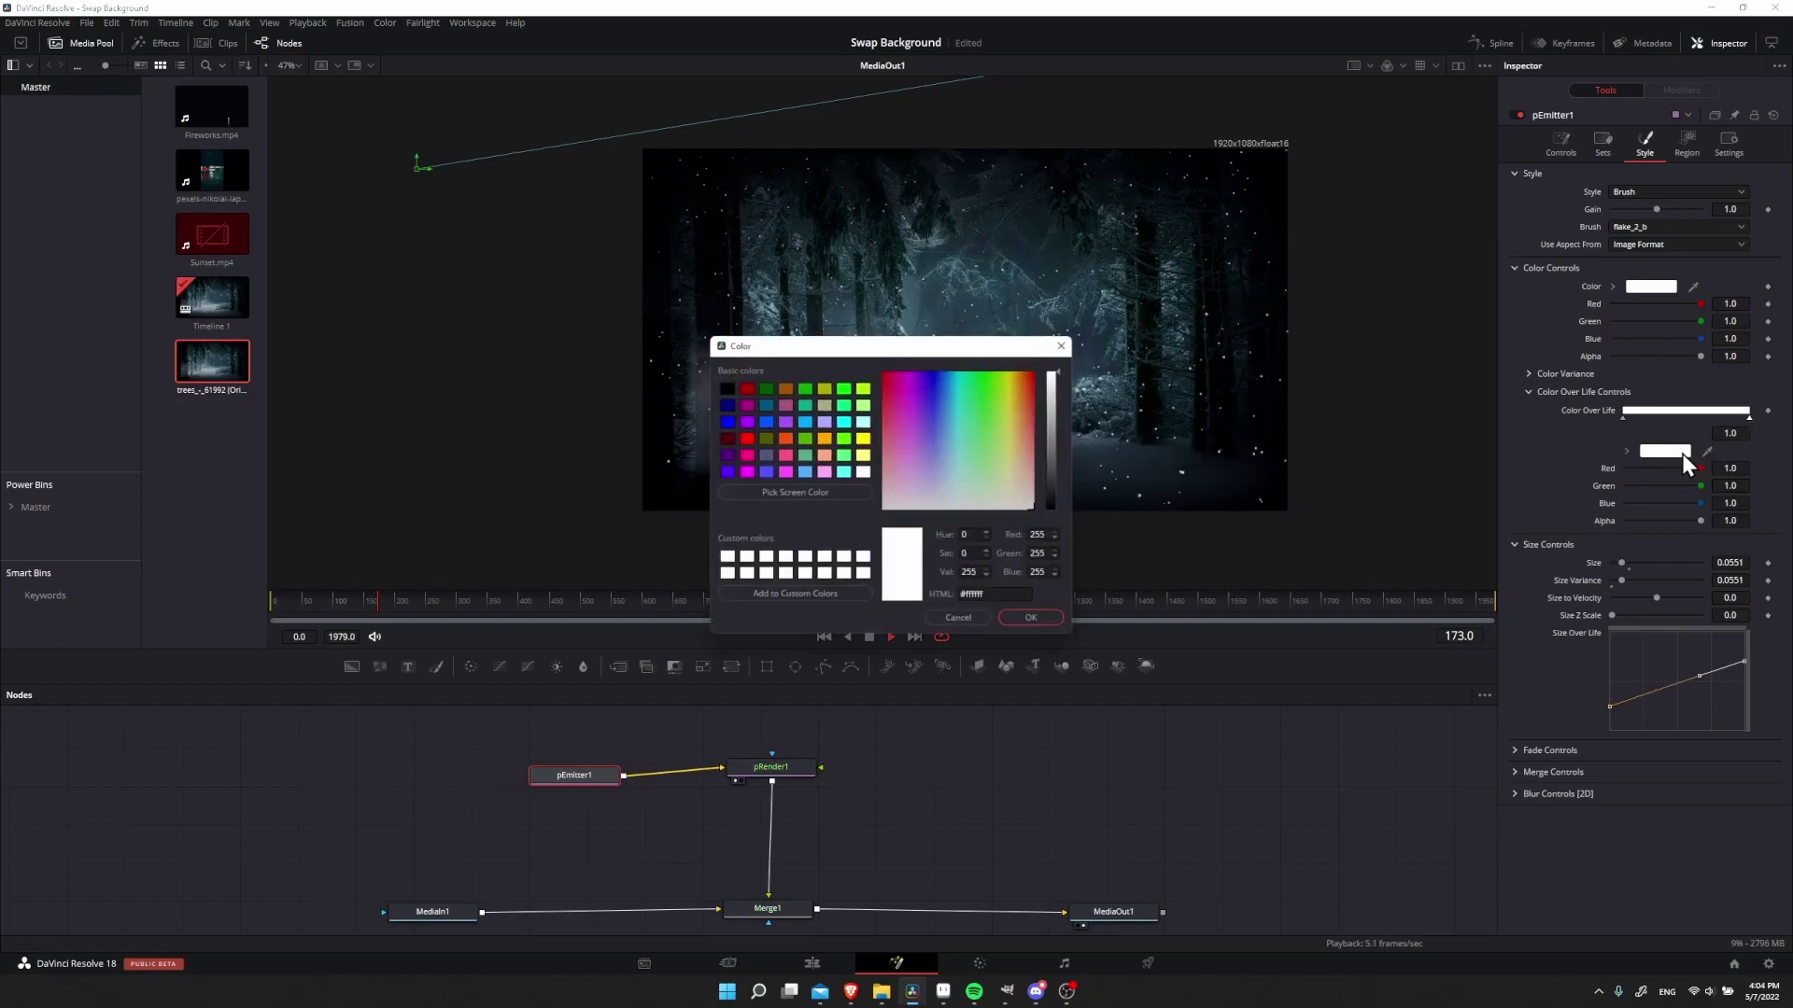
{"action": "left_click", "coordinate": [898, 394]}
{"action": "left_click", "coordinate": [1034, 620]}
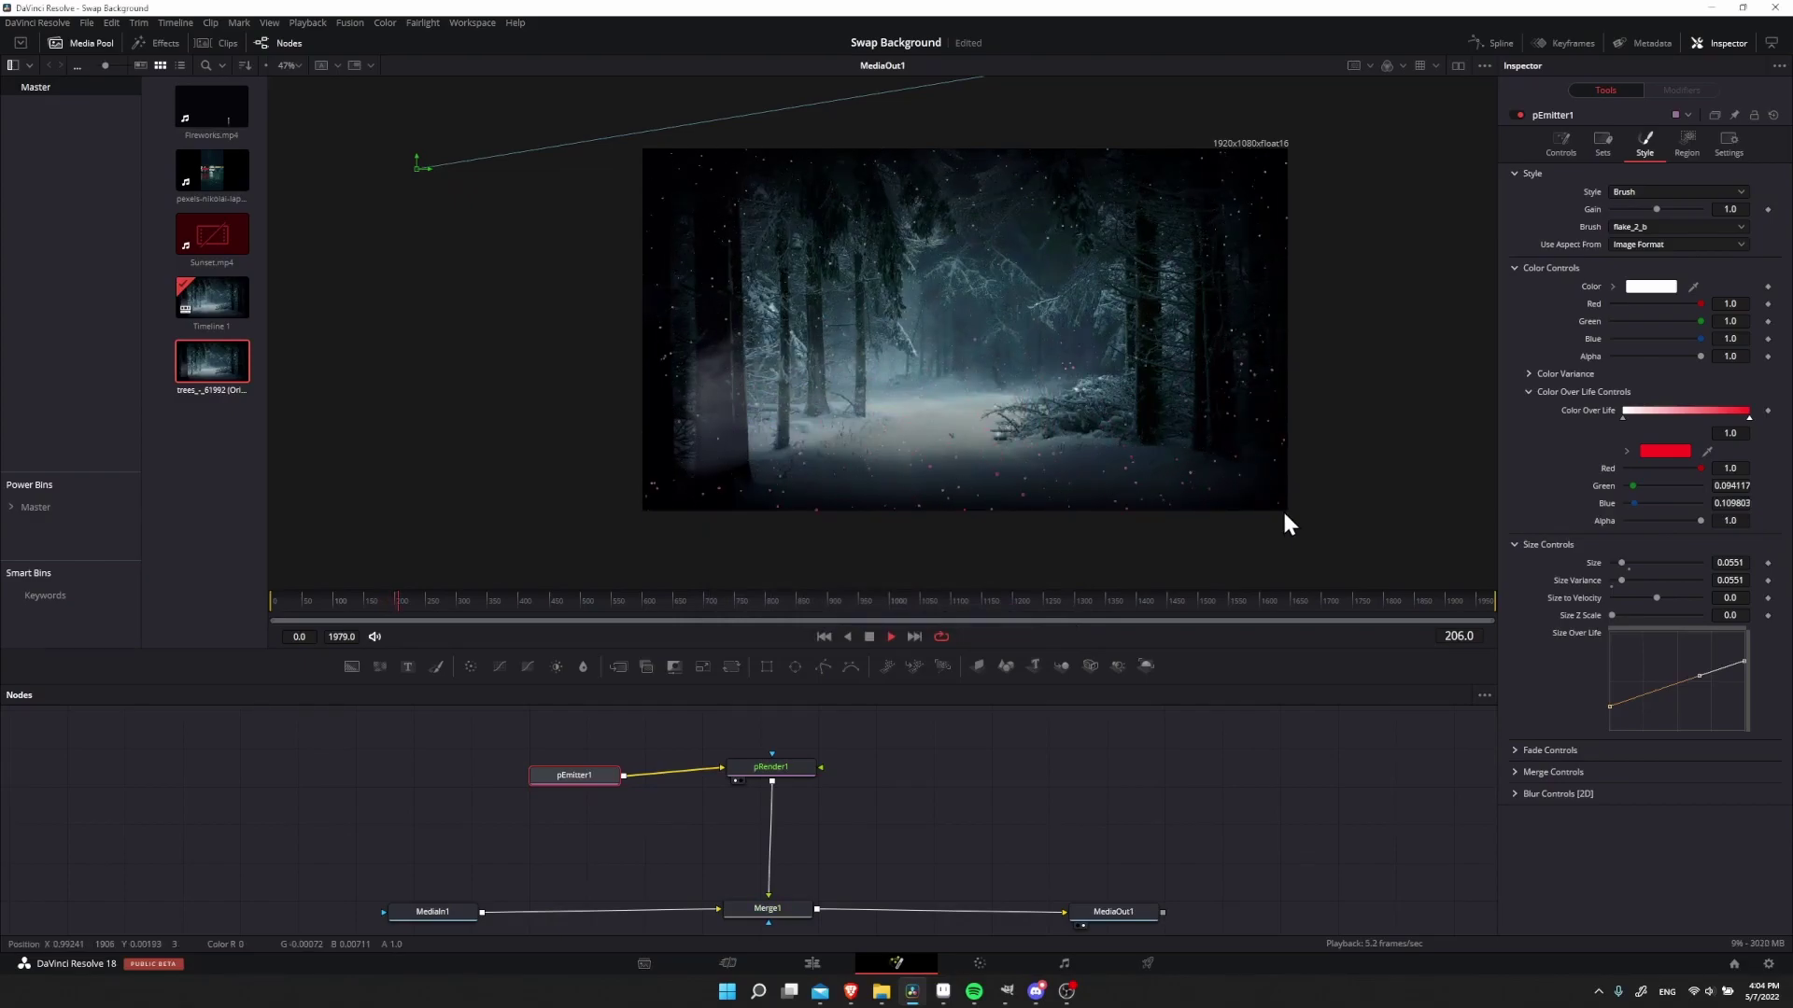
Play and stop the clip on the Edit page, leaving the viewer zoom unchanged
{"action": "key", "text": "shift+4"}
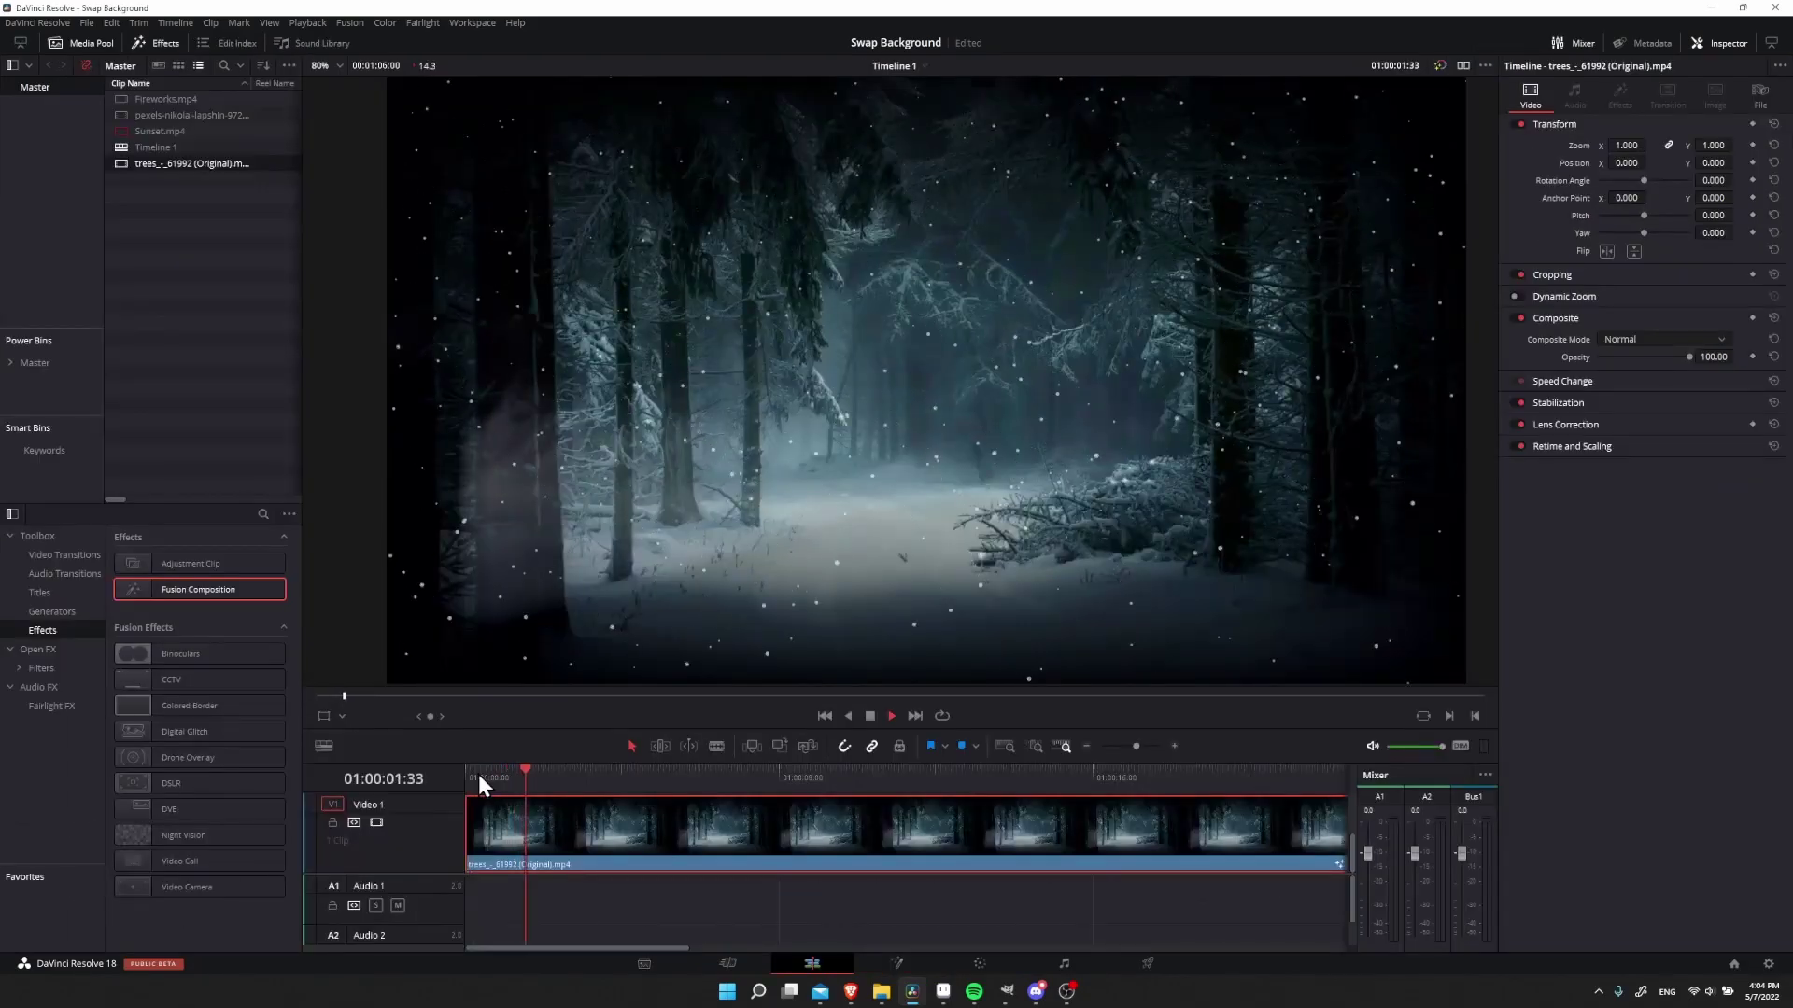
{"action": "key", "text": "space"}
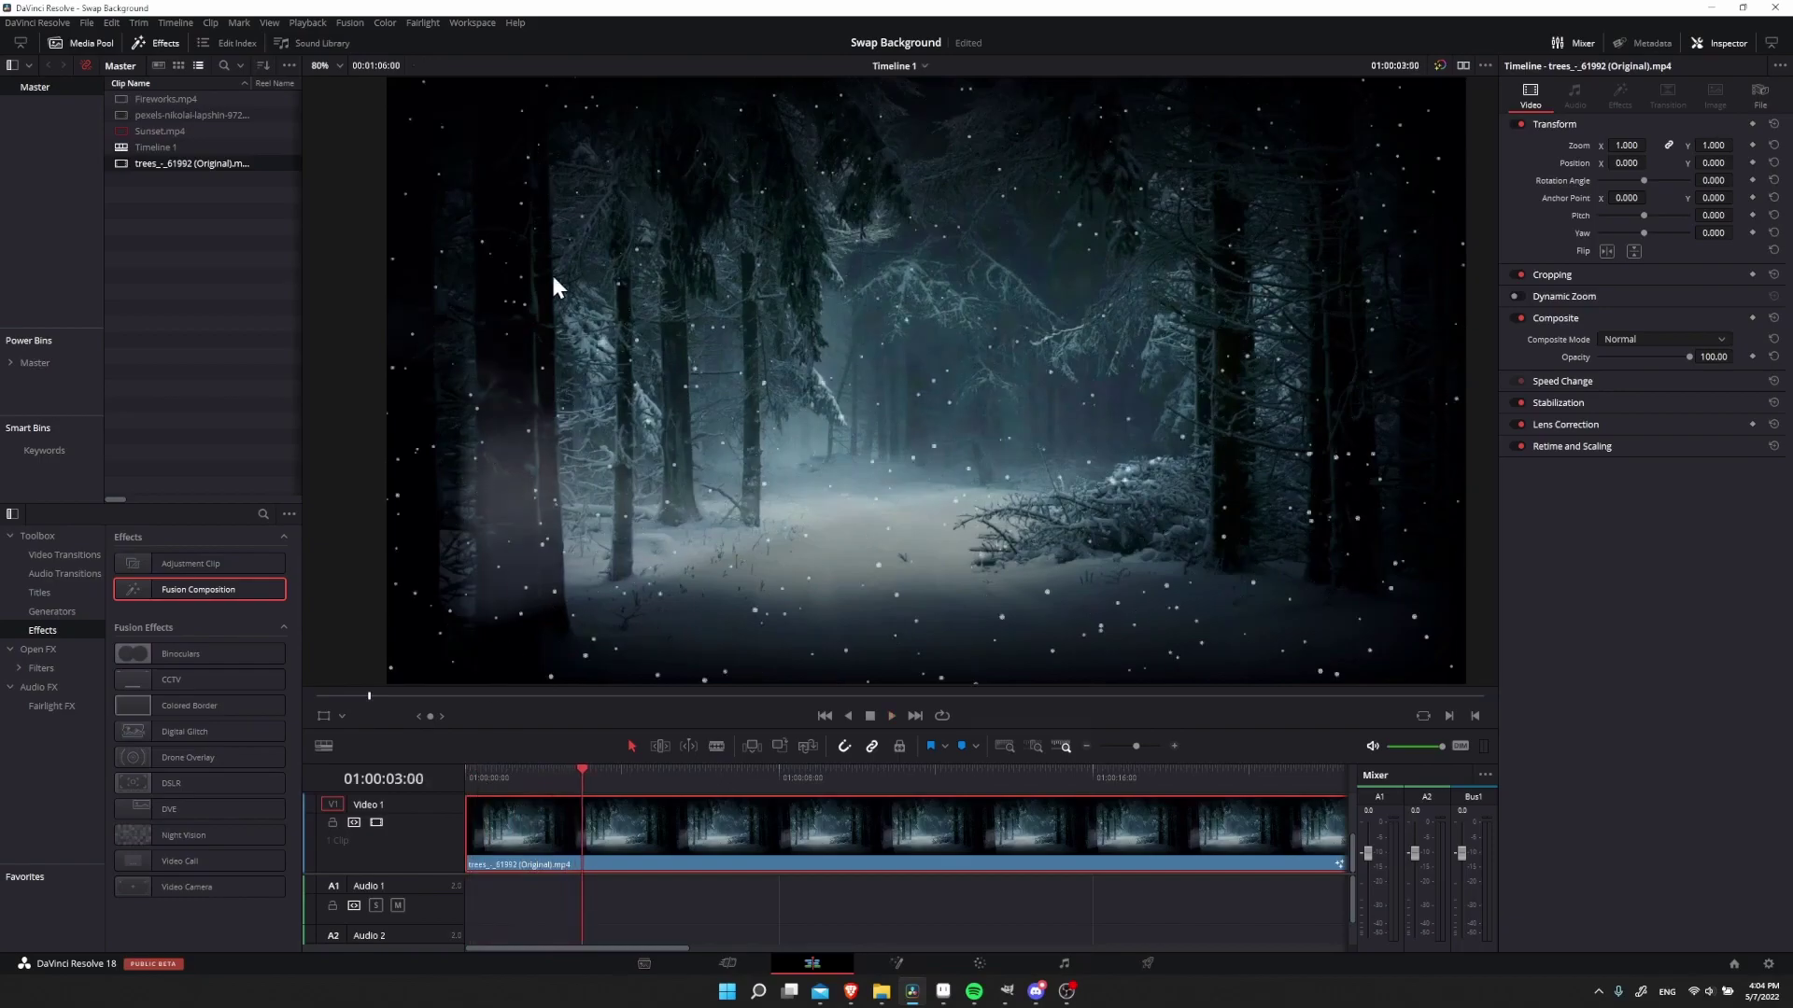
{"action": "left_click", "coordinate": [338, 65]}
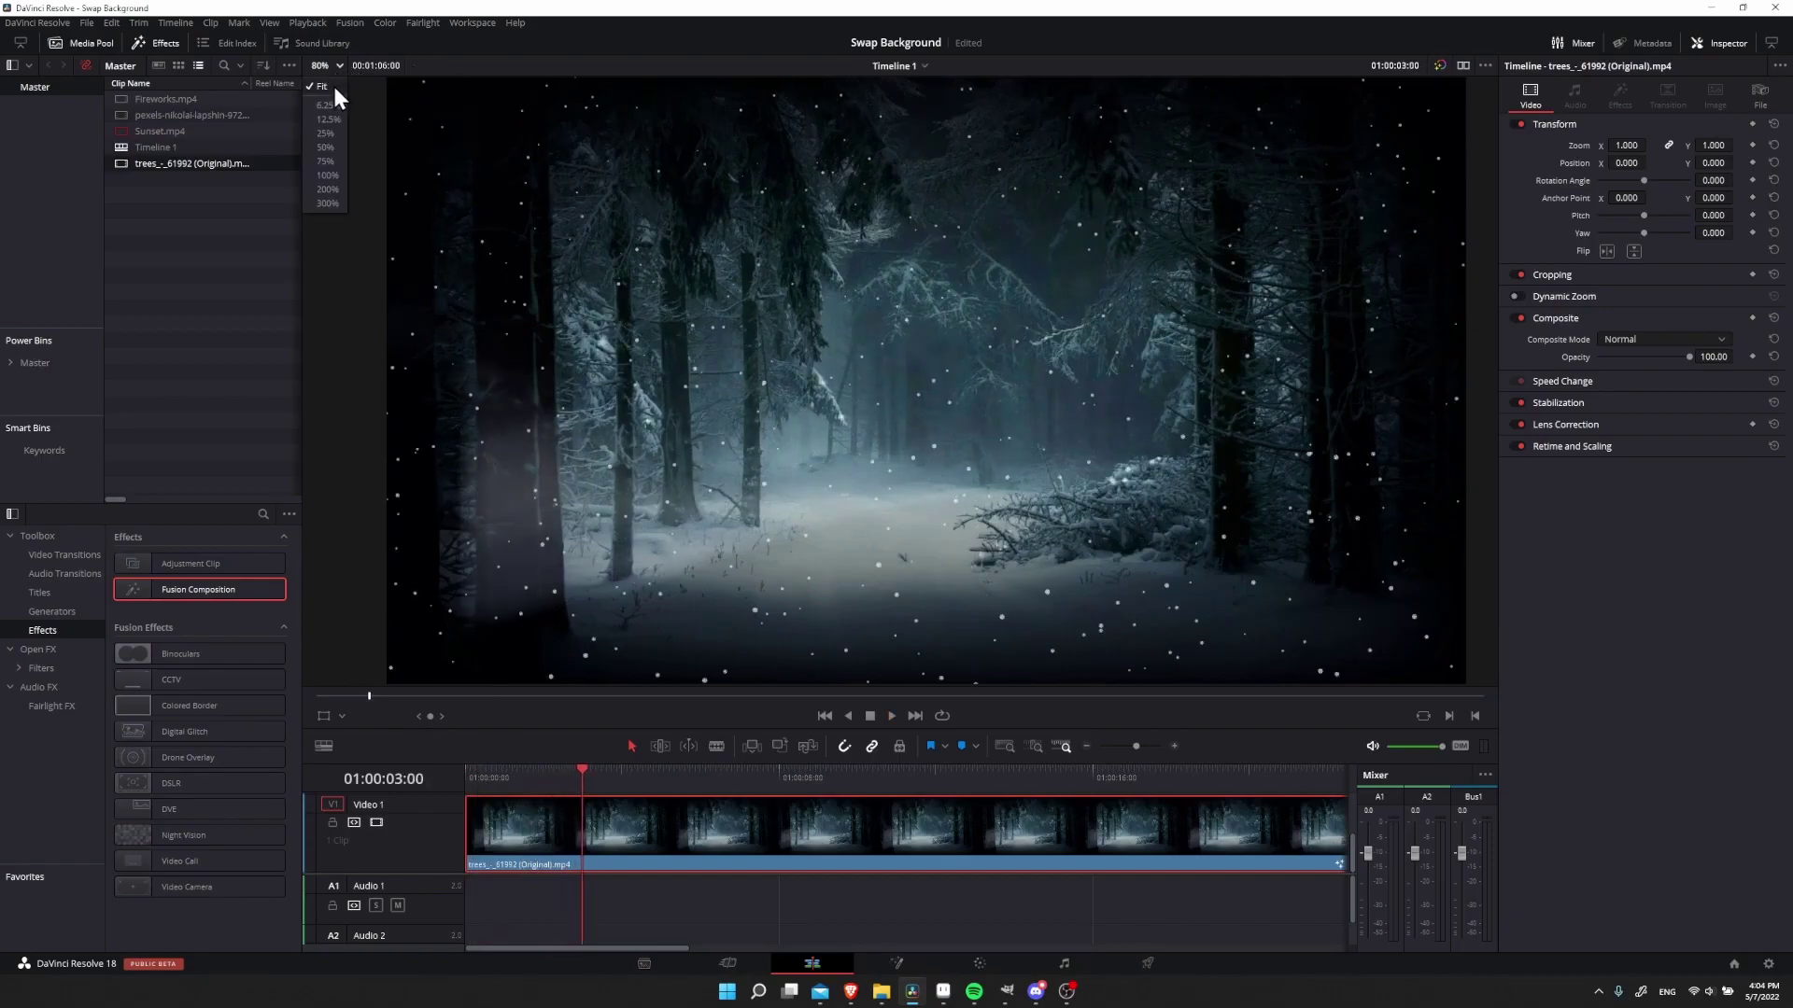
{"action": "left_click", "coordinate": [685, 417]}
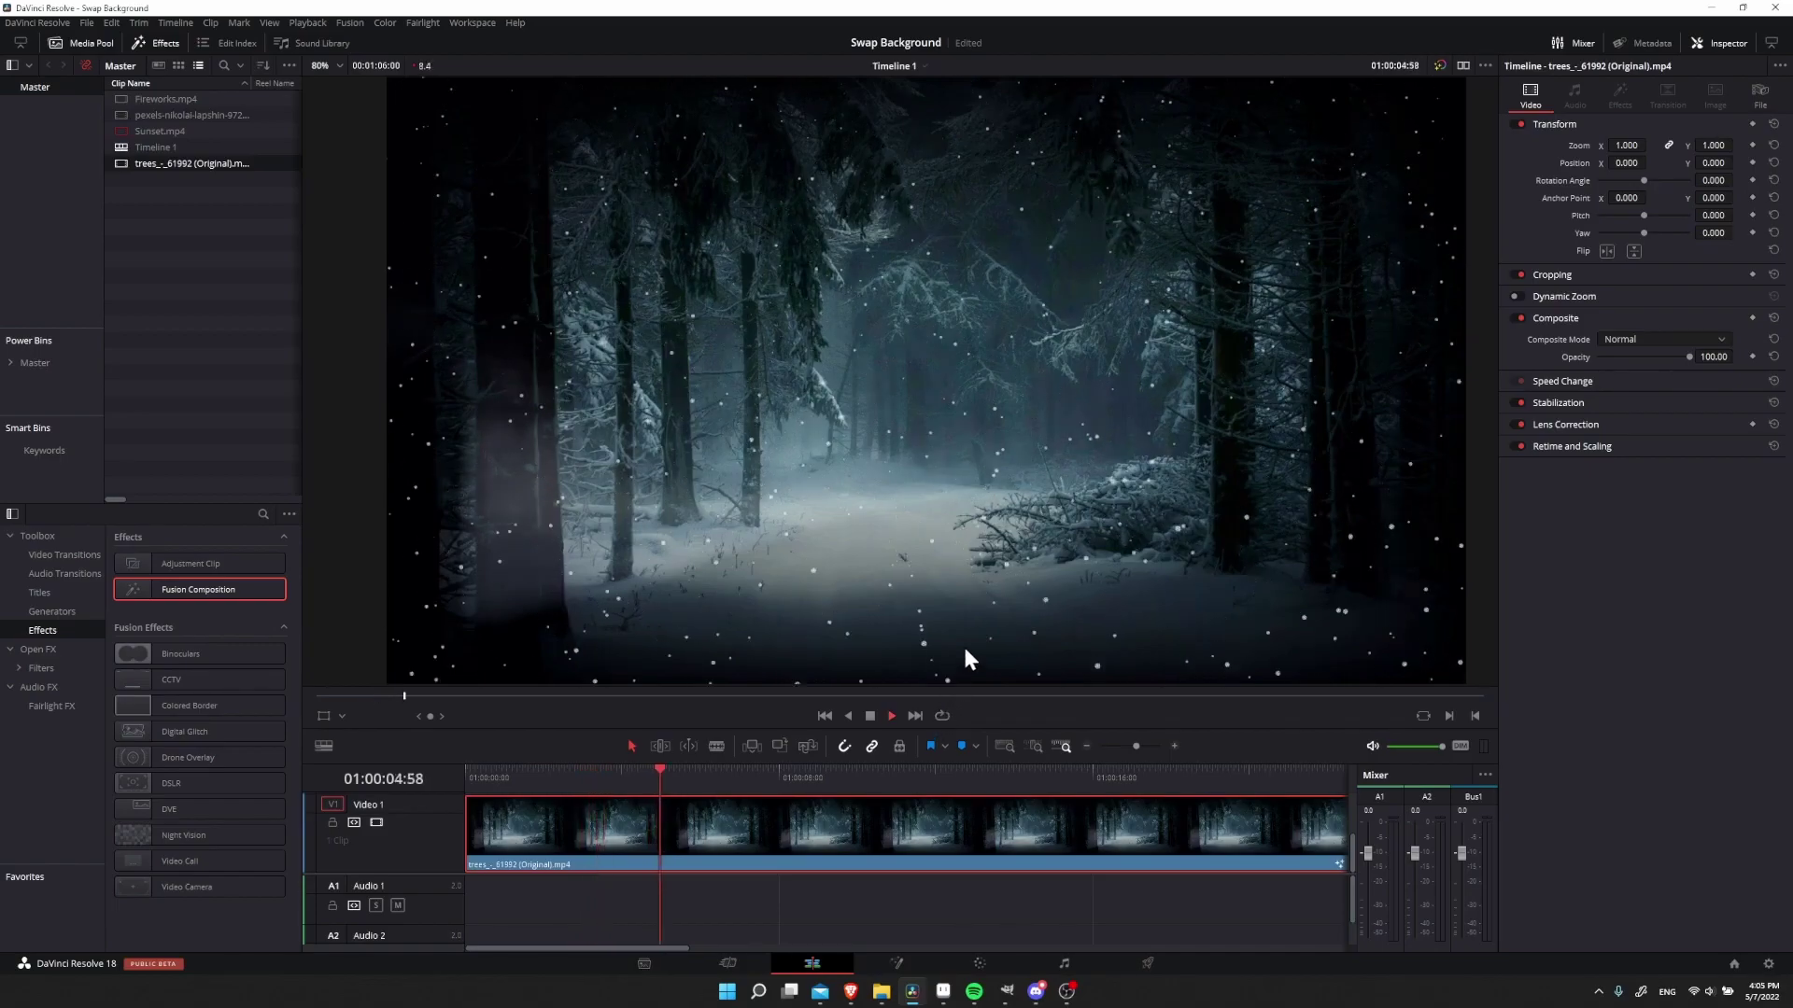
{"action": "key", "text": "space"}
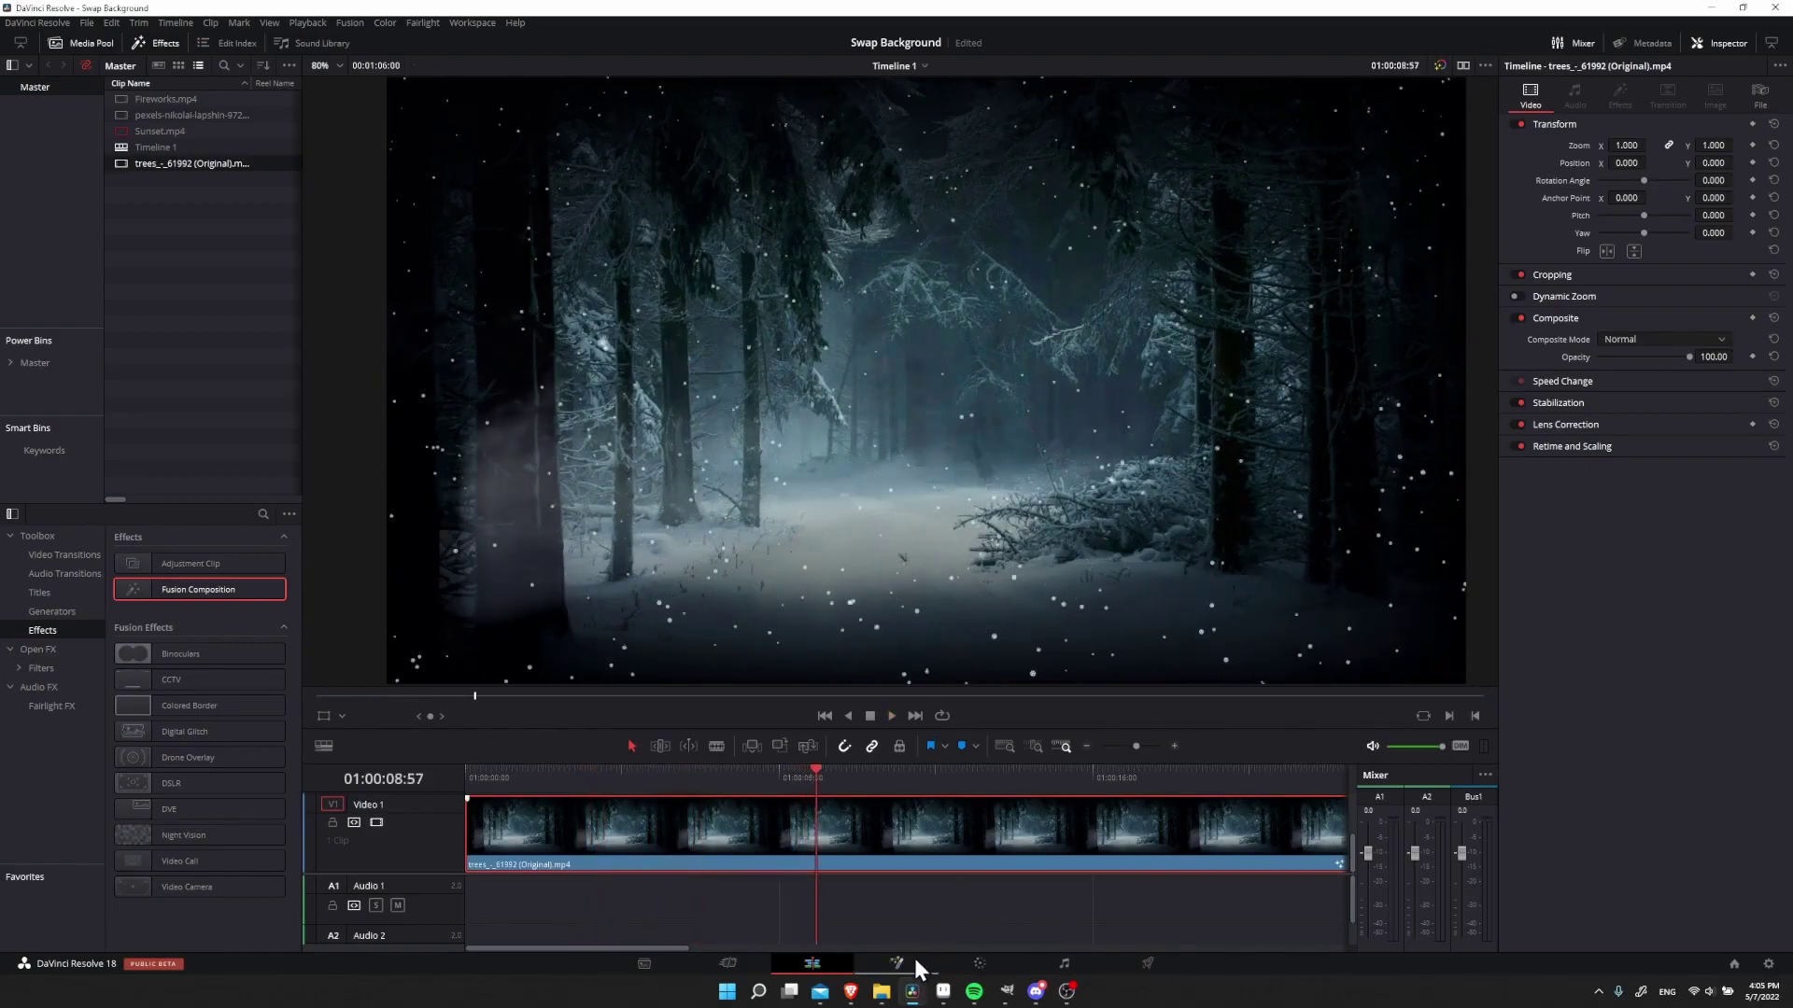
Back on the Fusion page, shift pEmitter1 left and bring up Add Tool > Particles
{"action": "left_click", "coordinate": [913, 959]}
{"action": "left_click_drag", "start_coordinate": [621, 769], "coordinate": [551, 789]}
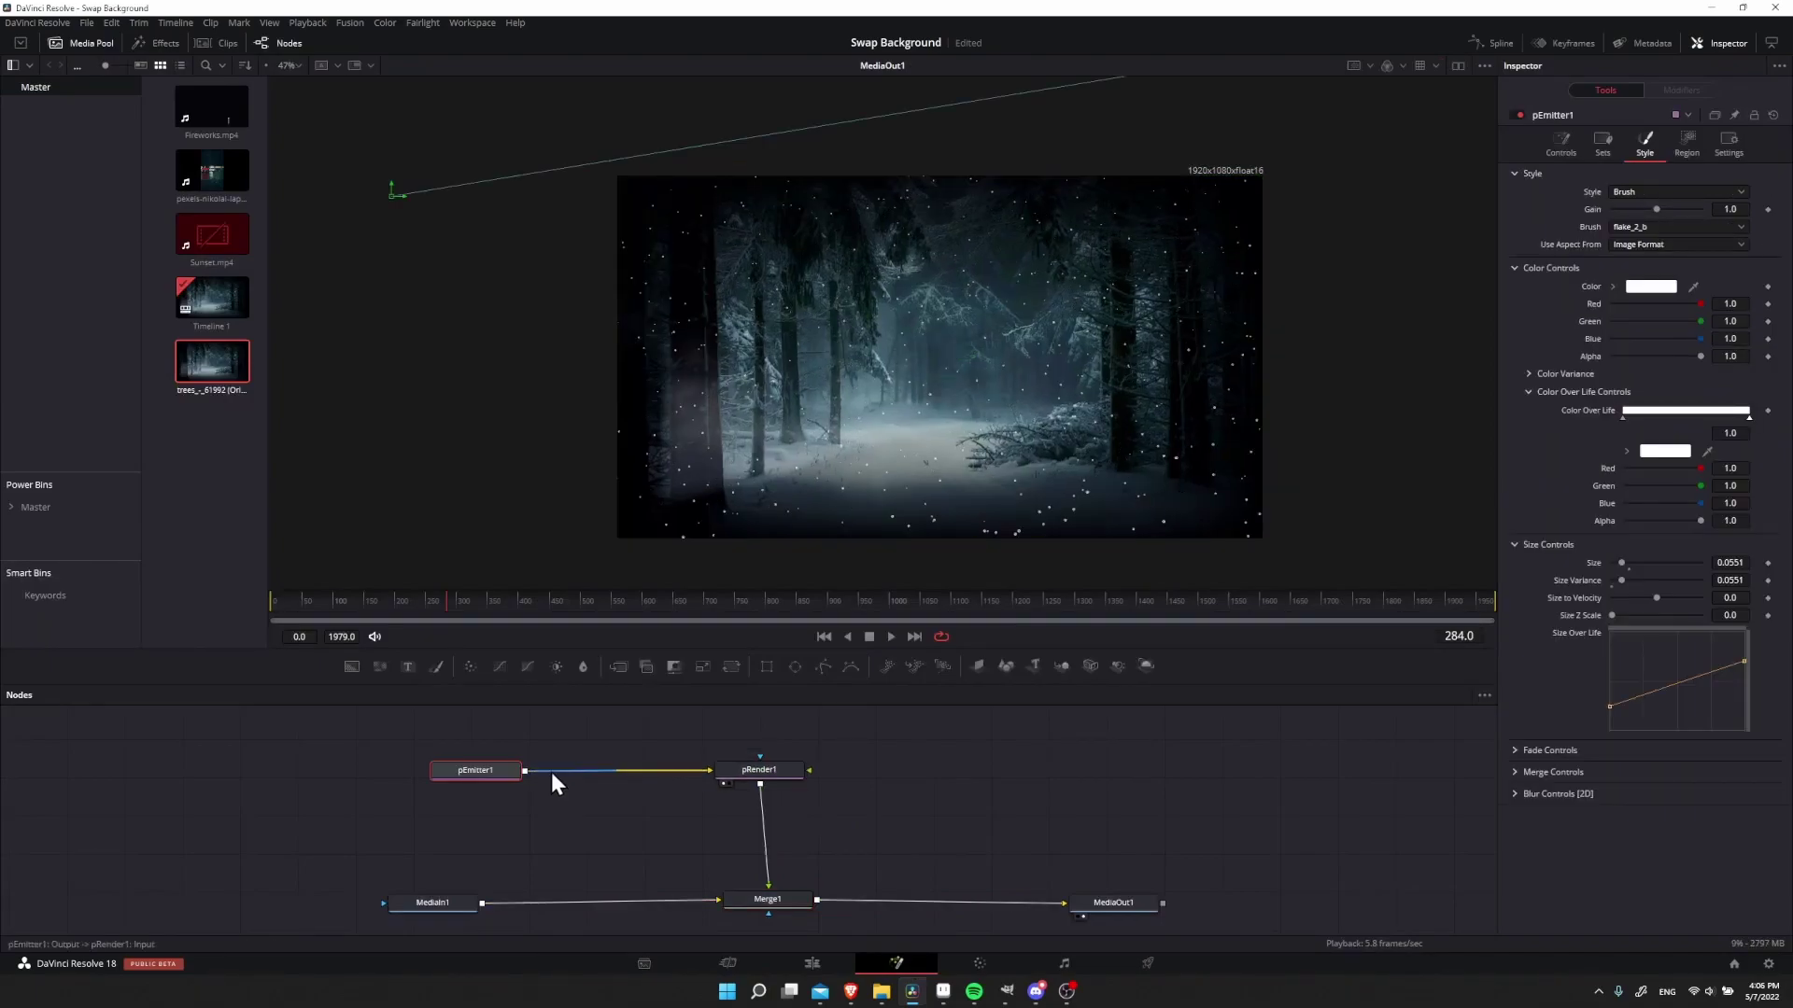
{"action": "left_click_drag", "start_coordinate": [484, 771], "coordinate": [464, 773]}
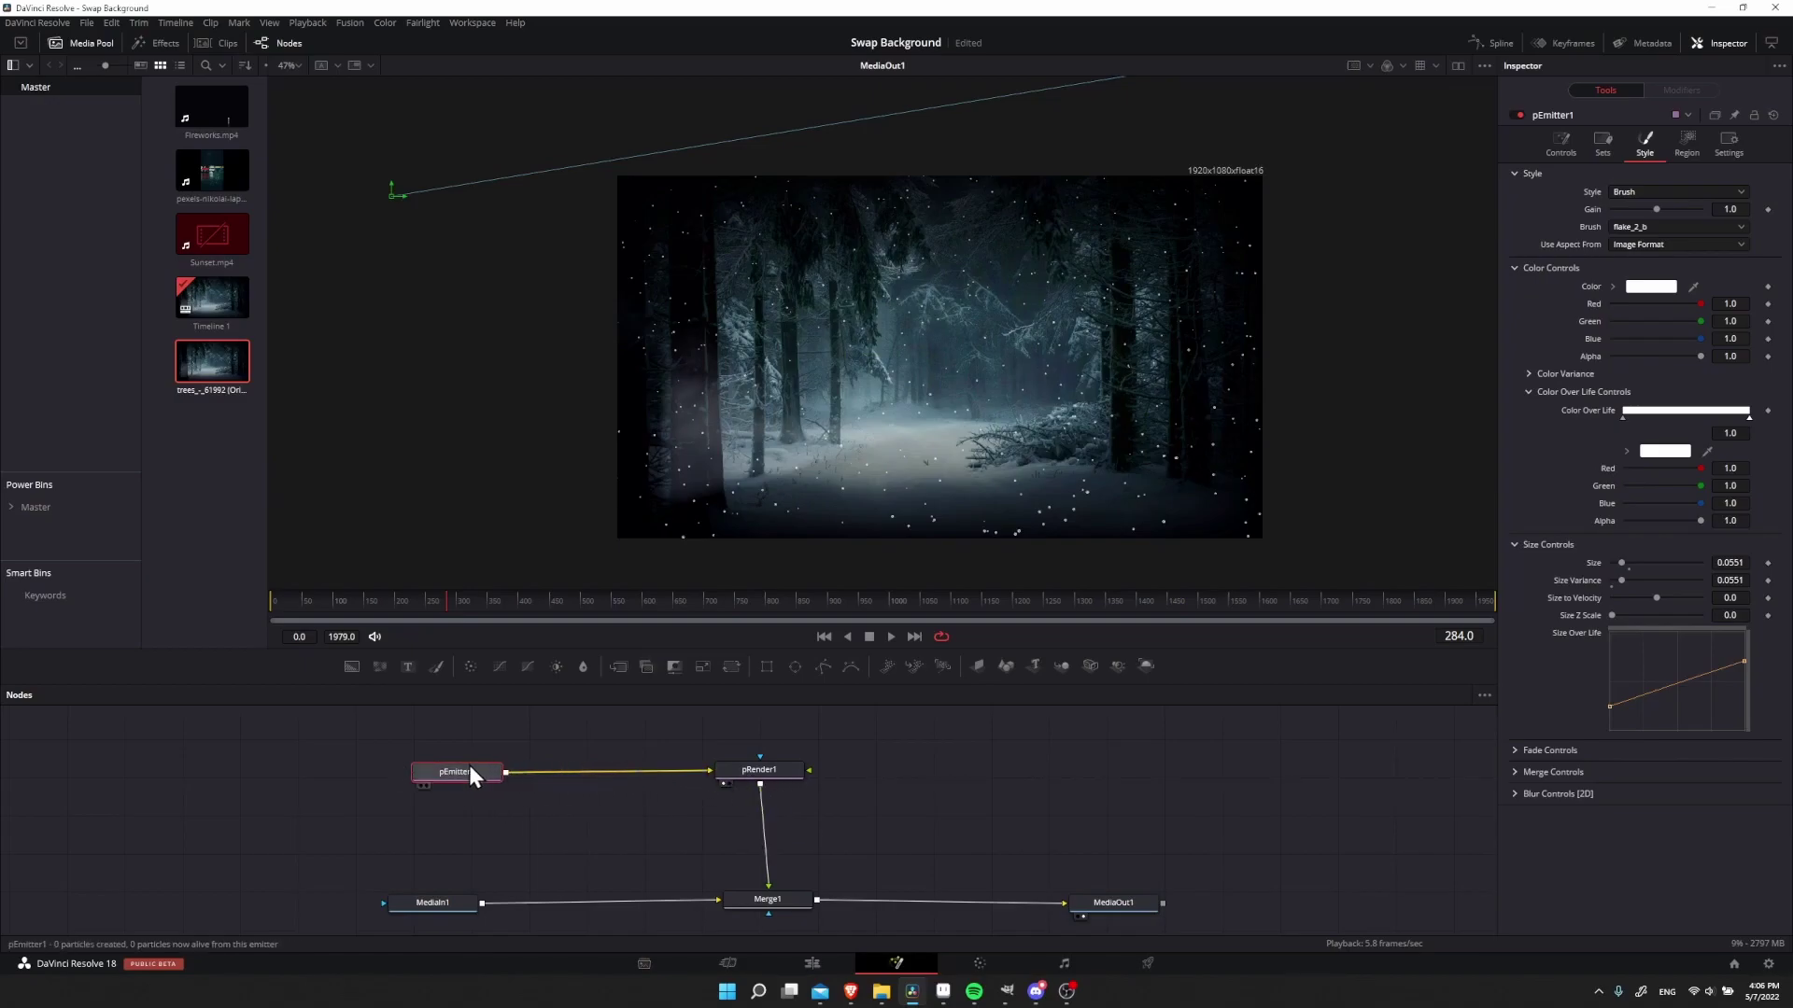
{"action": "right_click", "coordinate": [536, 775]}
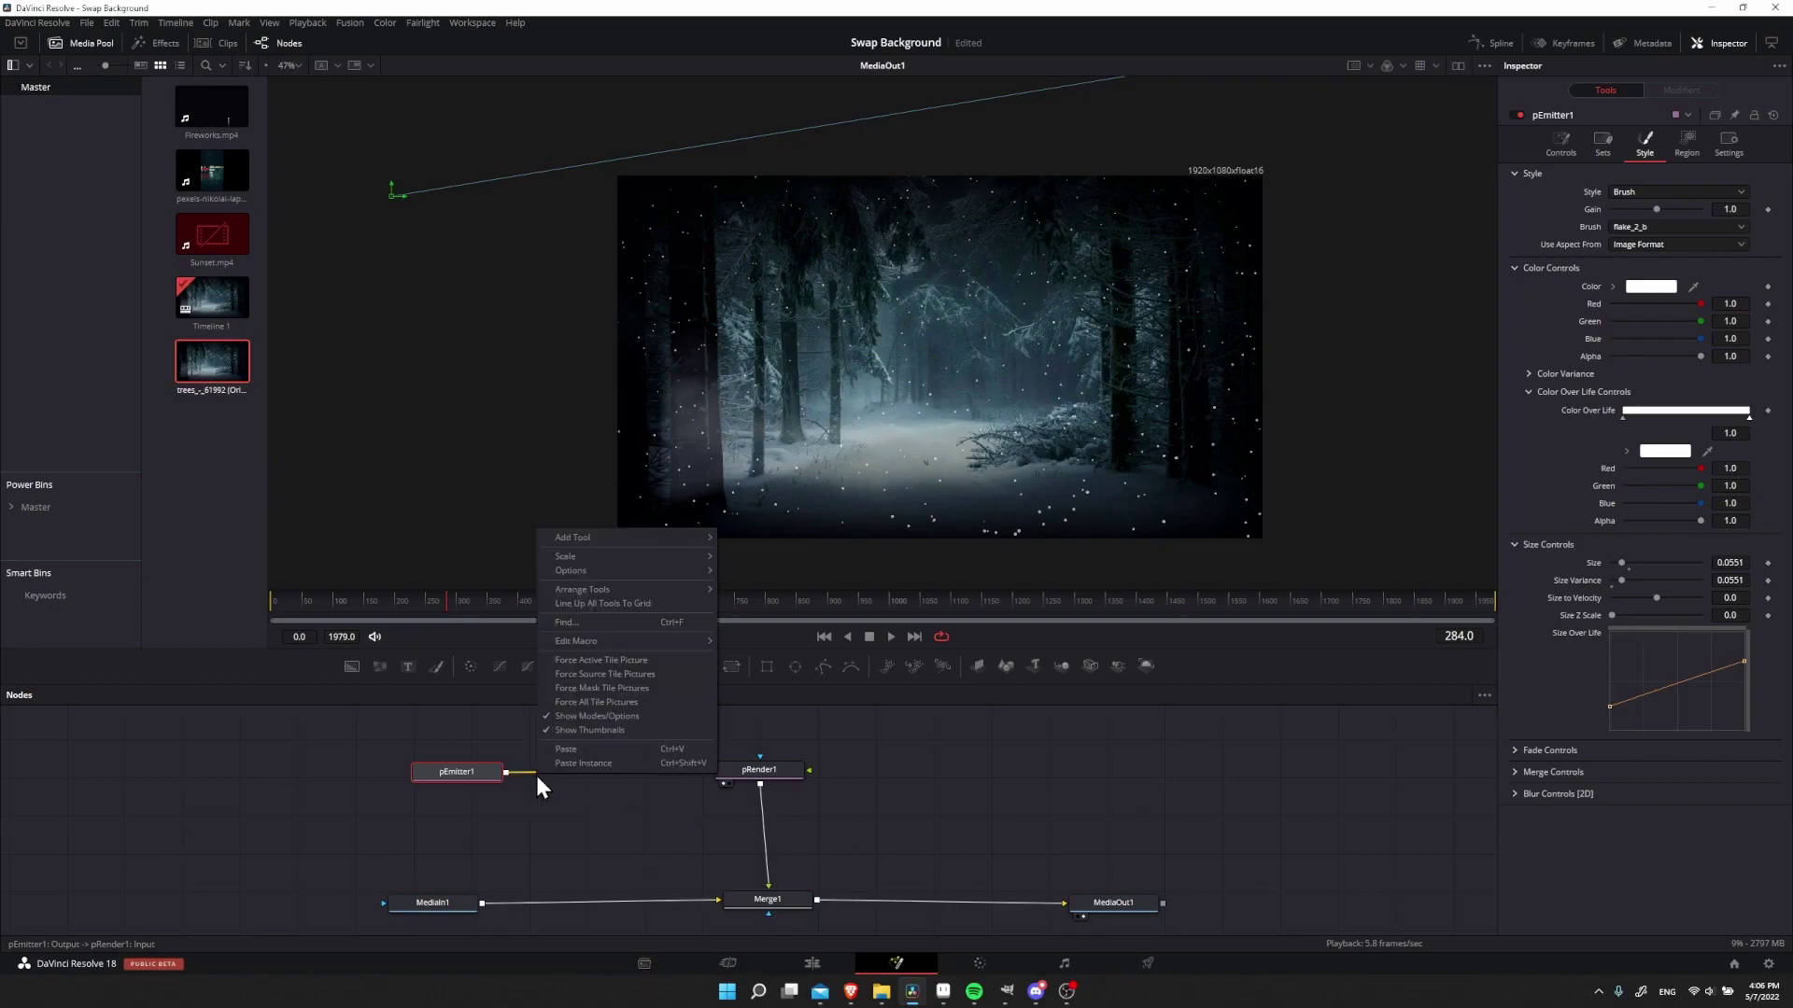
{"action": "mouse_move", "coordinate": [672, 537]}
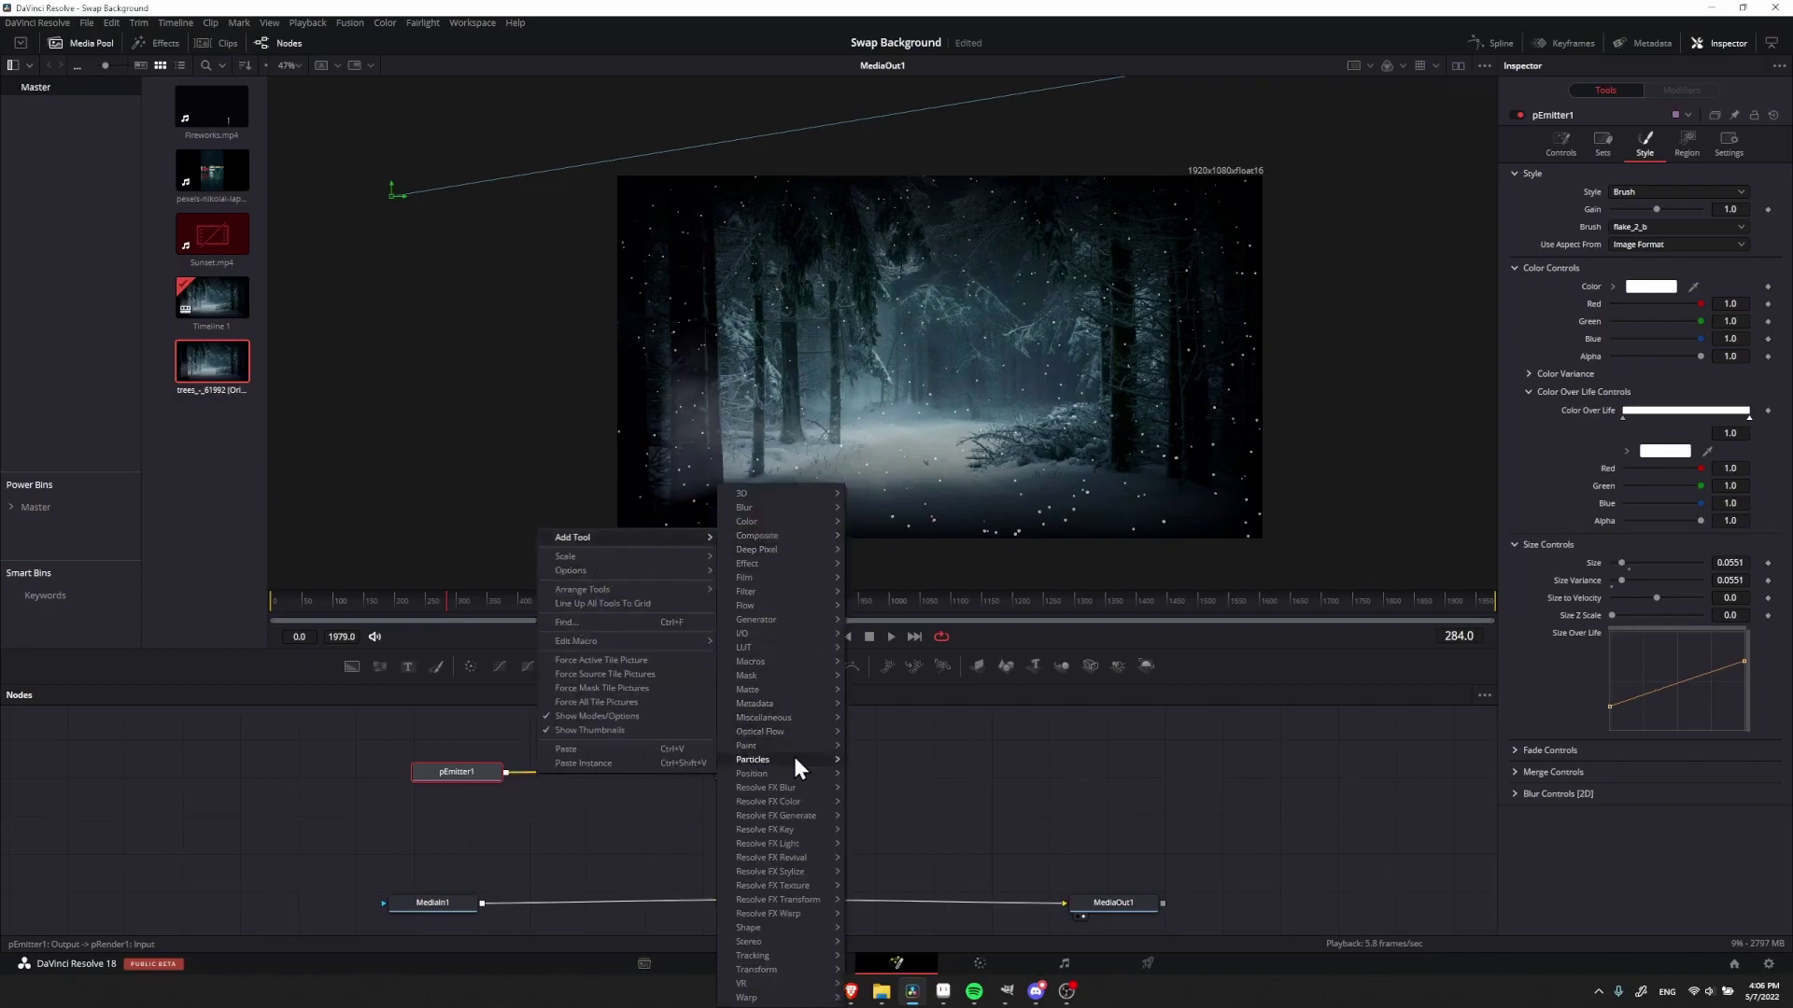
{"action": "mouse_move", "coordinate": [795, 760]}
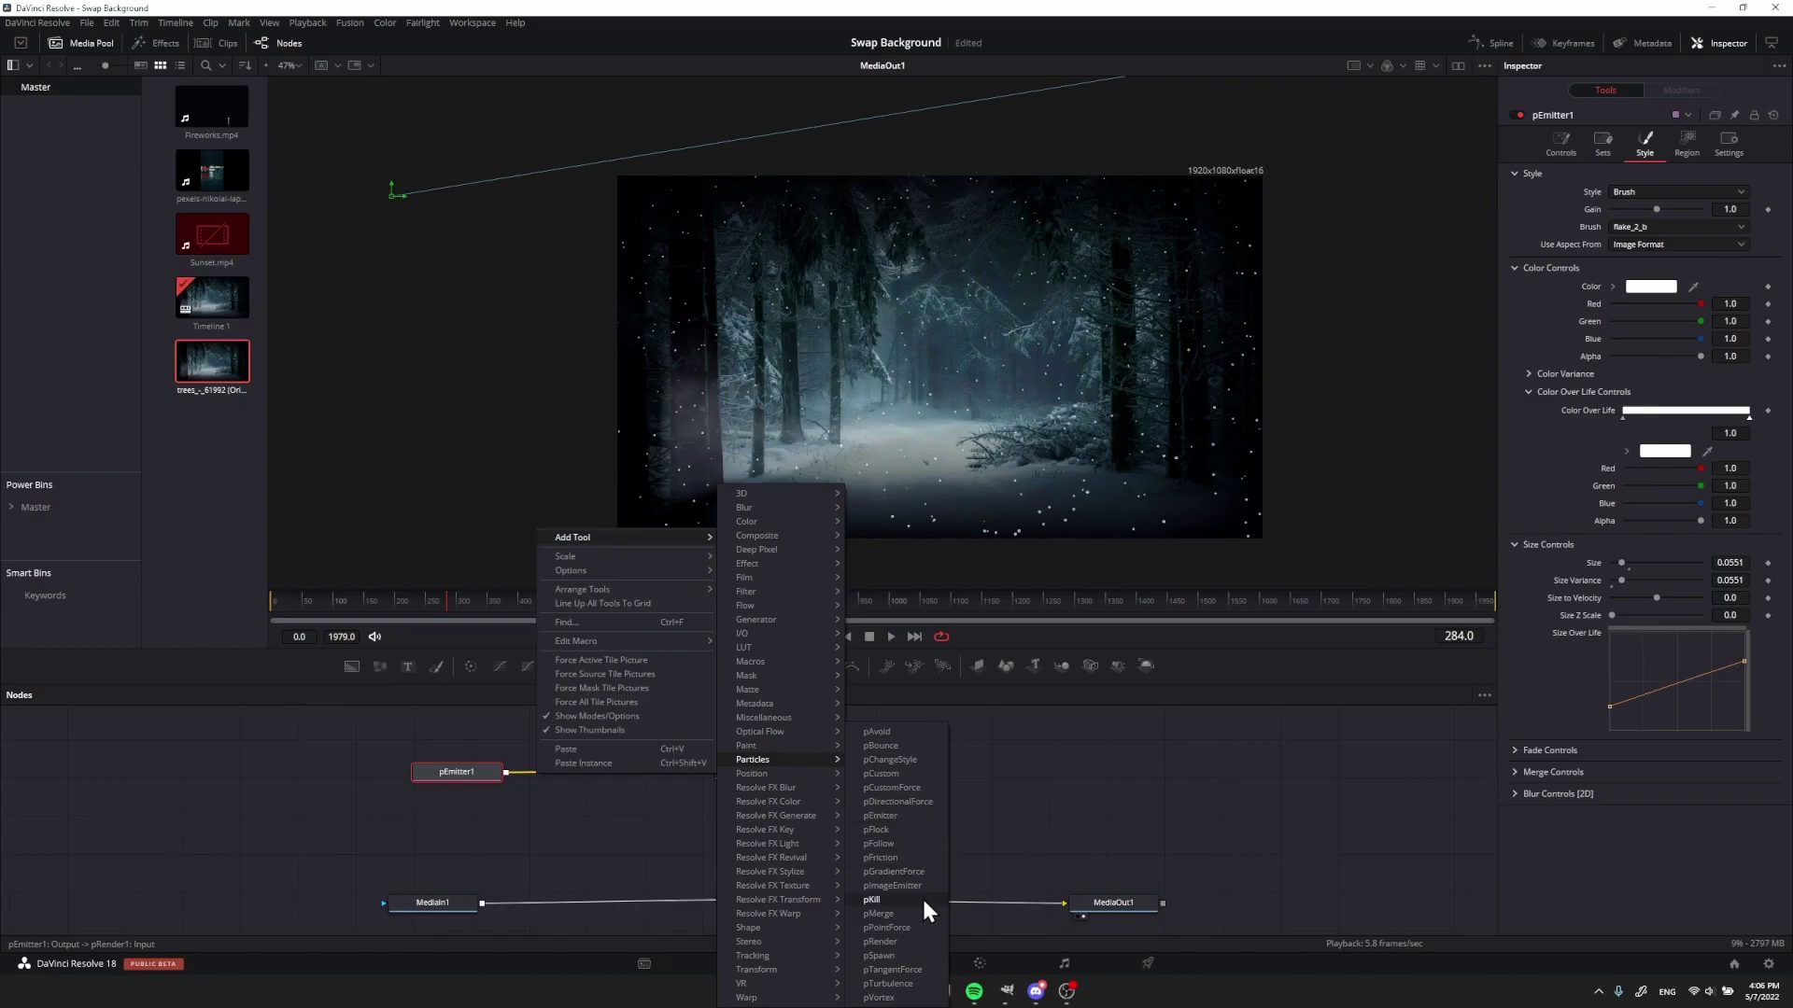
Insert a pVortex1 node between pEmitter1 and pRender1 and lower the vortex slightly
{"action": "left_click", "coordinate": [879, 997]}
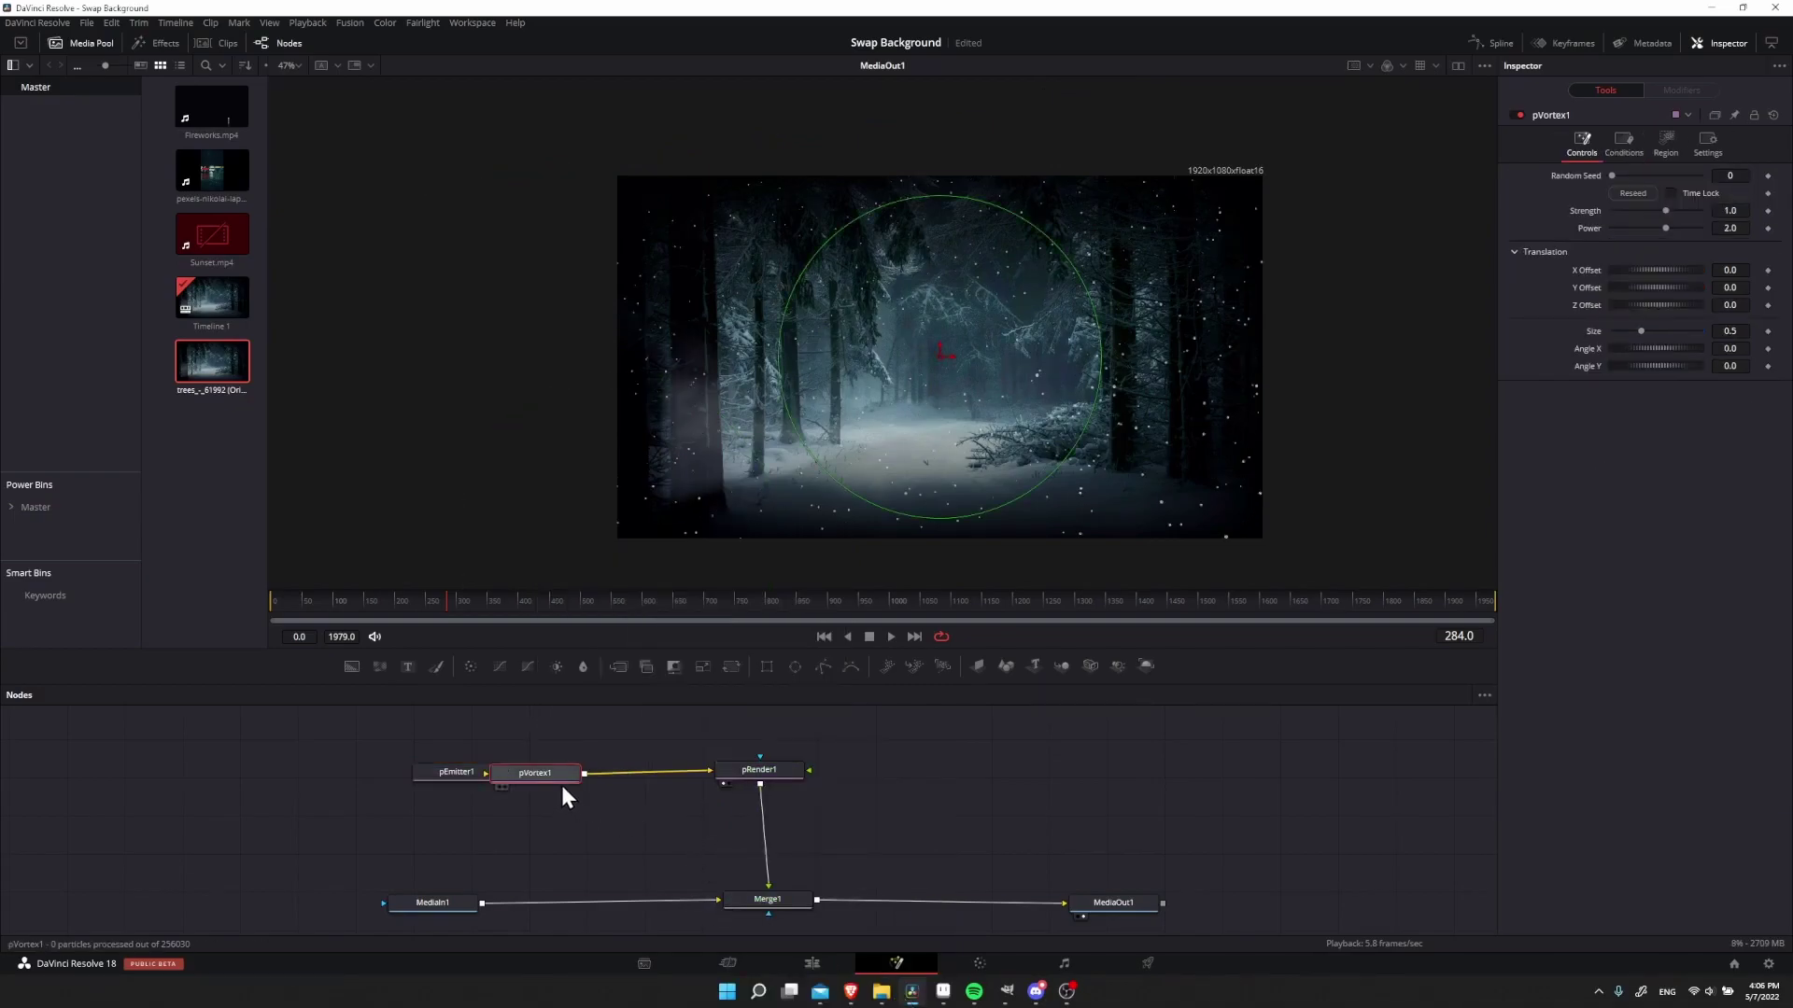
{"action": "left_click_drag", "start_coordinate": [562, 786], "coordinate": [616, 781]}
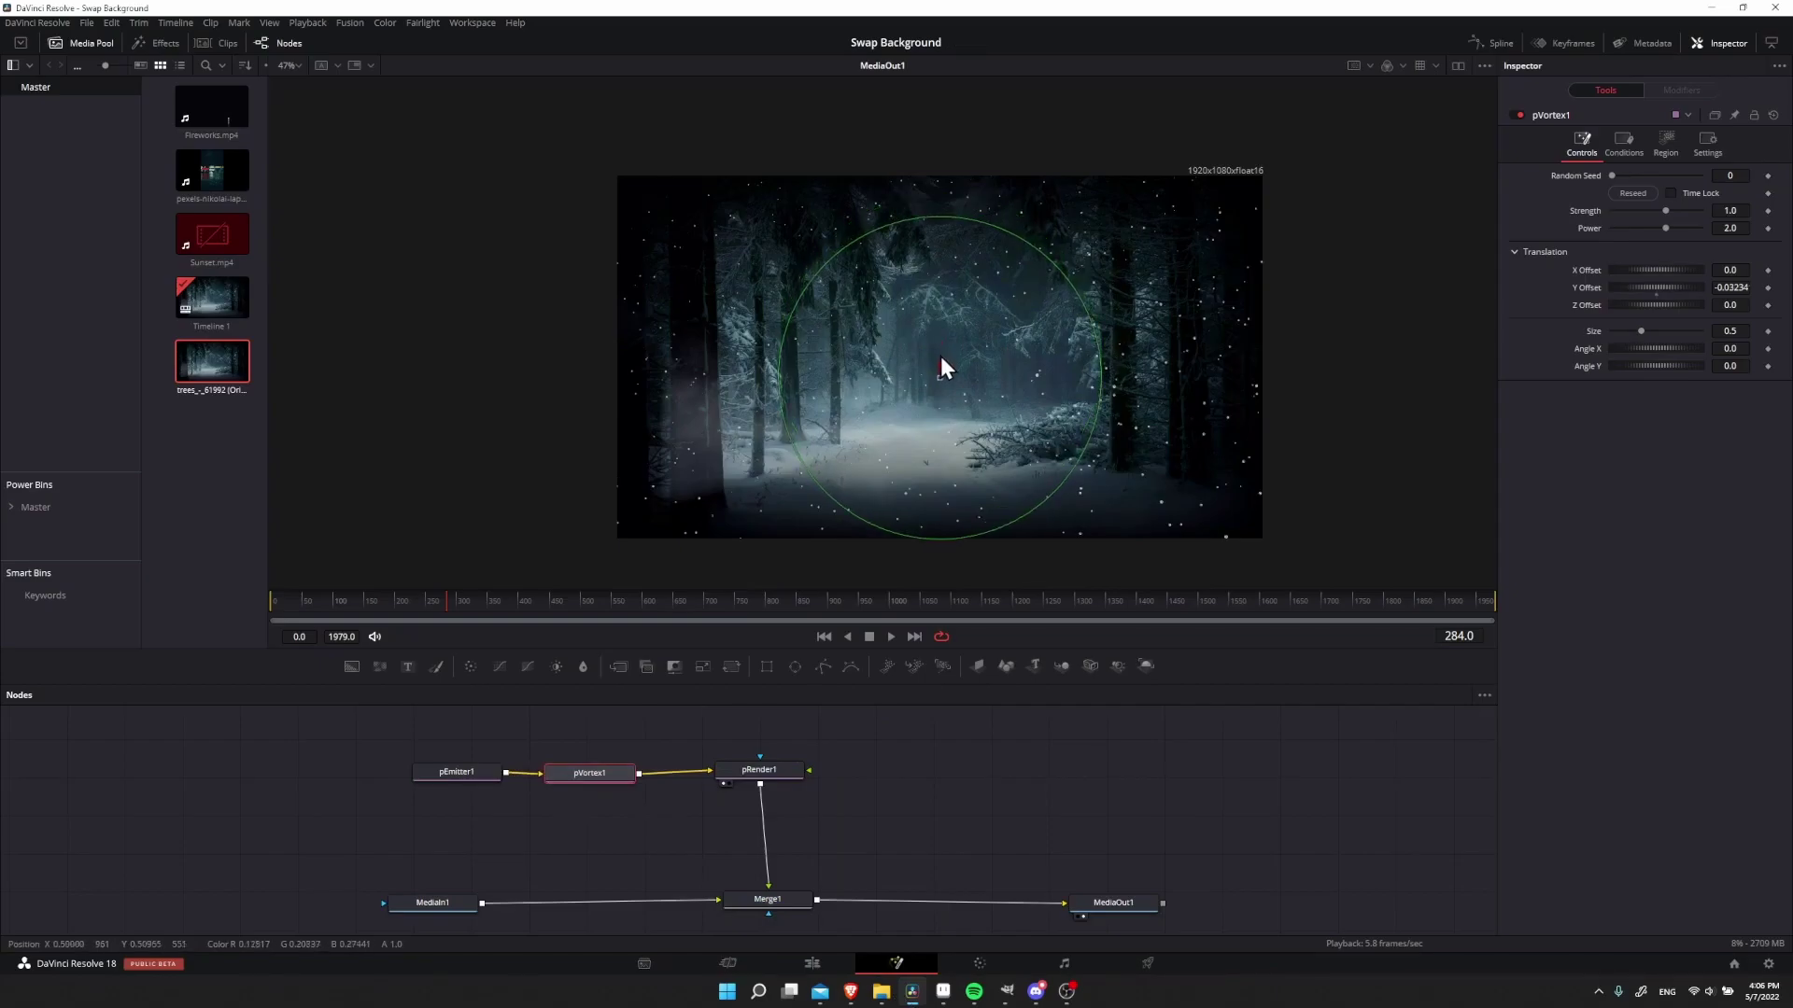
{"action": "left_click_drag", "start_coordinate": [941, 355], "coordinate": [940, 362]}
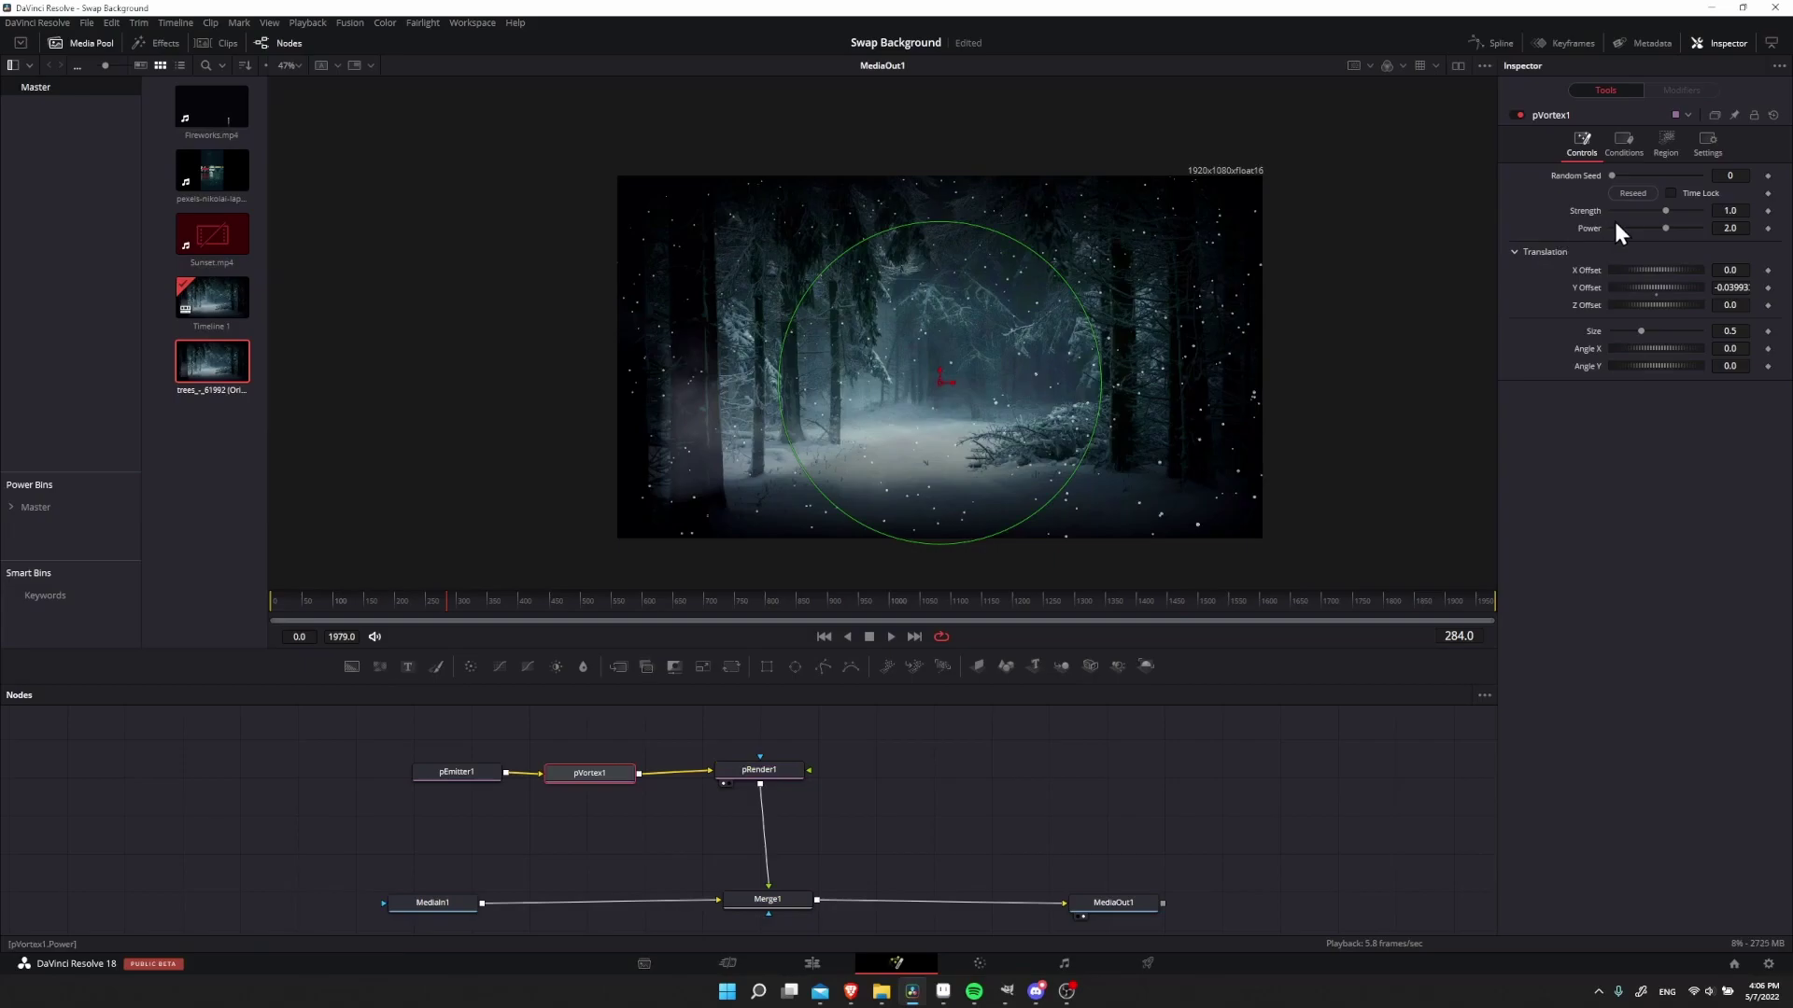
Set the vortex Size to 0.354 and Strength to 2.7, then play the animation
{"action": "left_click_drag", "start_coordinate": [1642, 332], "coordinate": [1632, 333]}
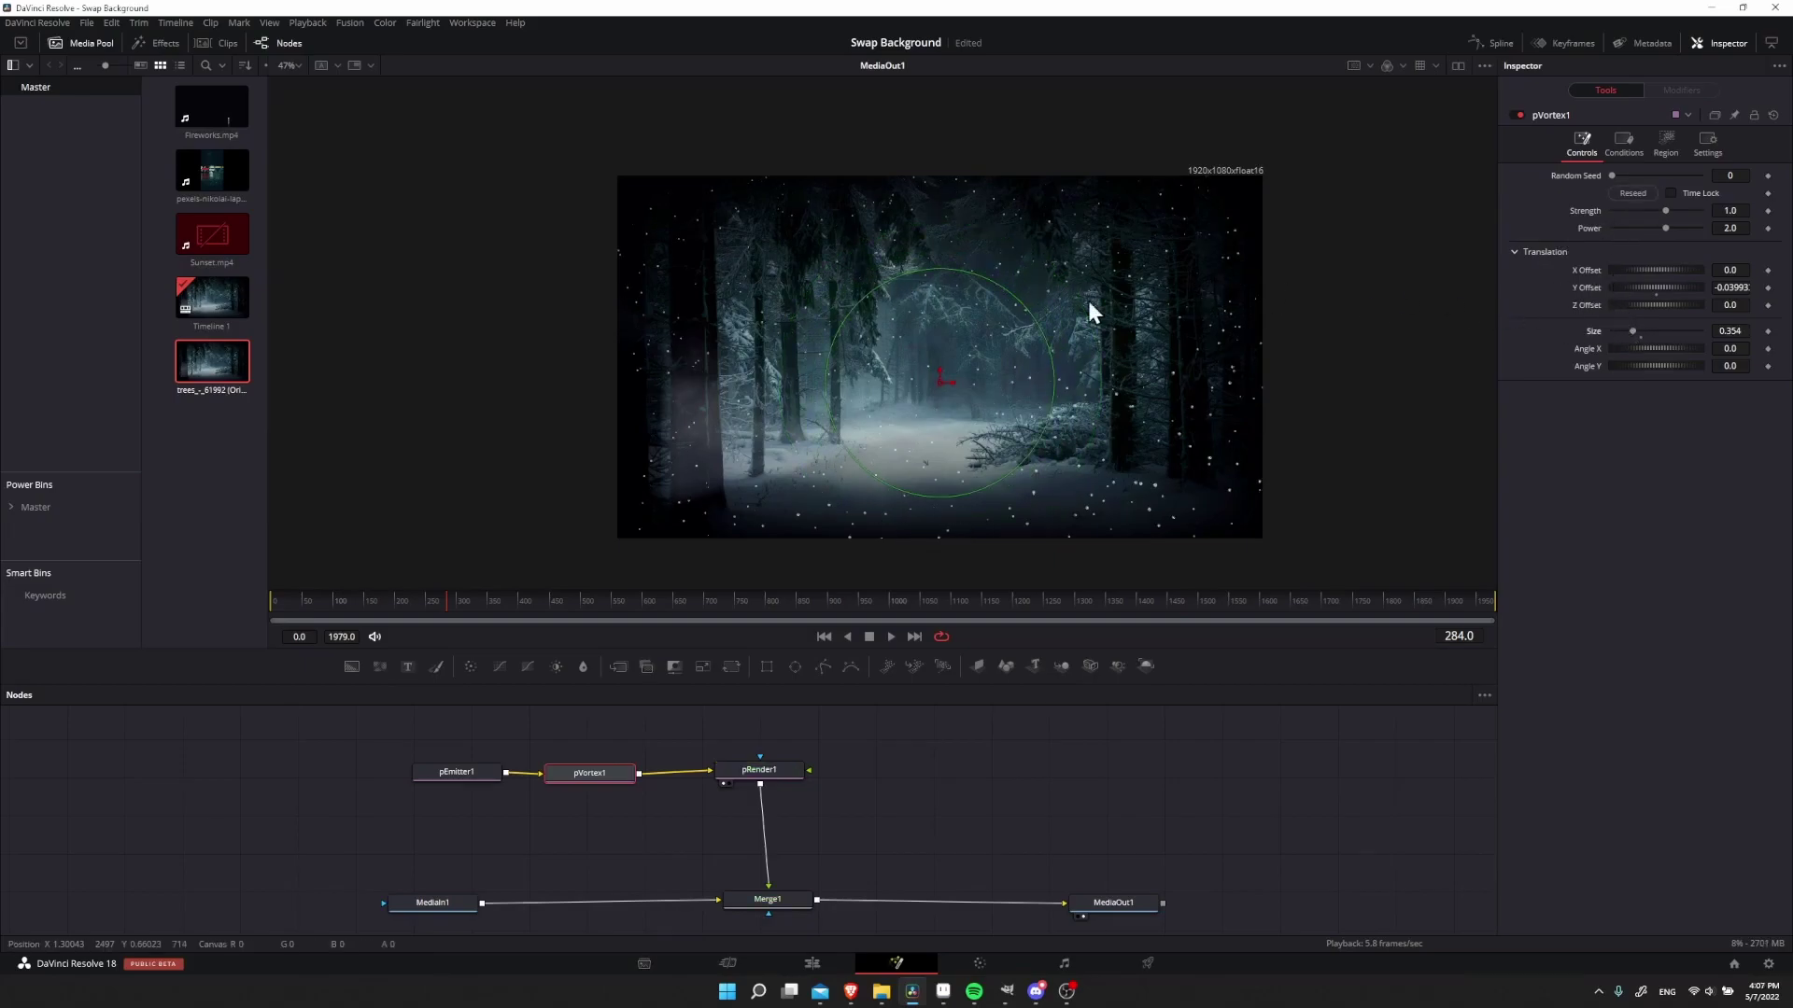
{"action": "left_click_drag", "start_coordinate": [1668, 210], "coordinate": [1681, 210]}
{"action": "left_click", "coordinate": [401, 601]}
{"action": "key", "text": "space"}
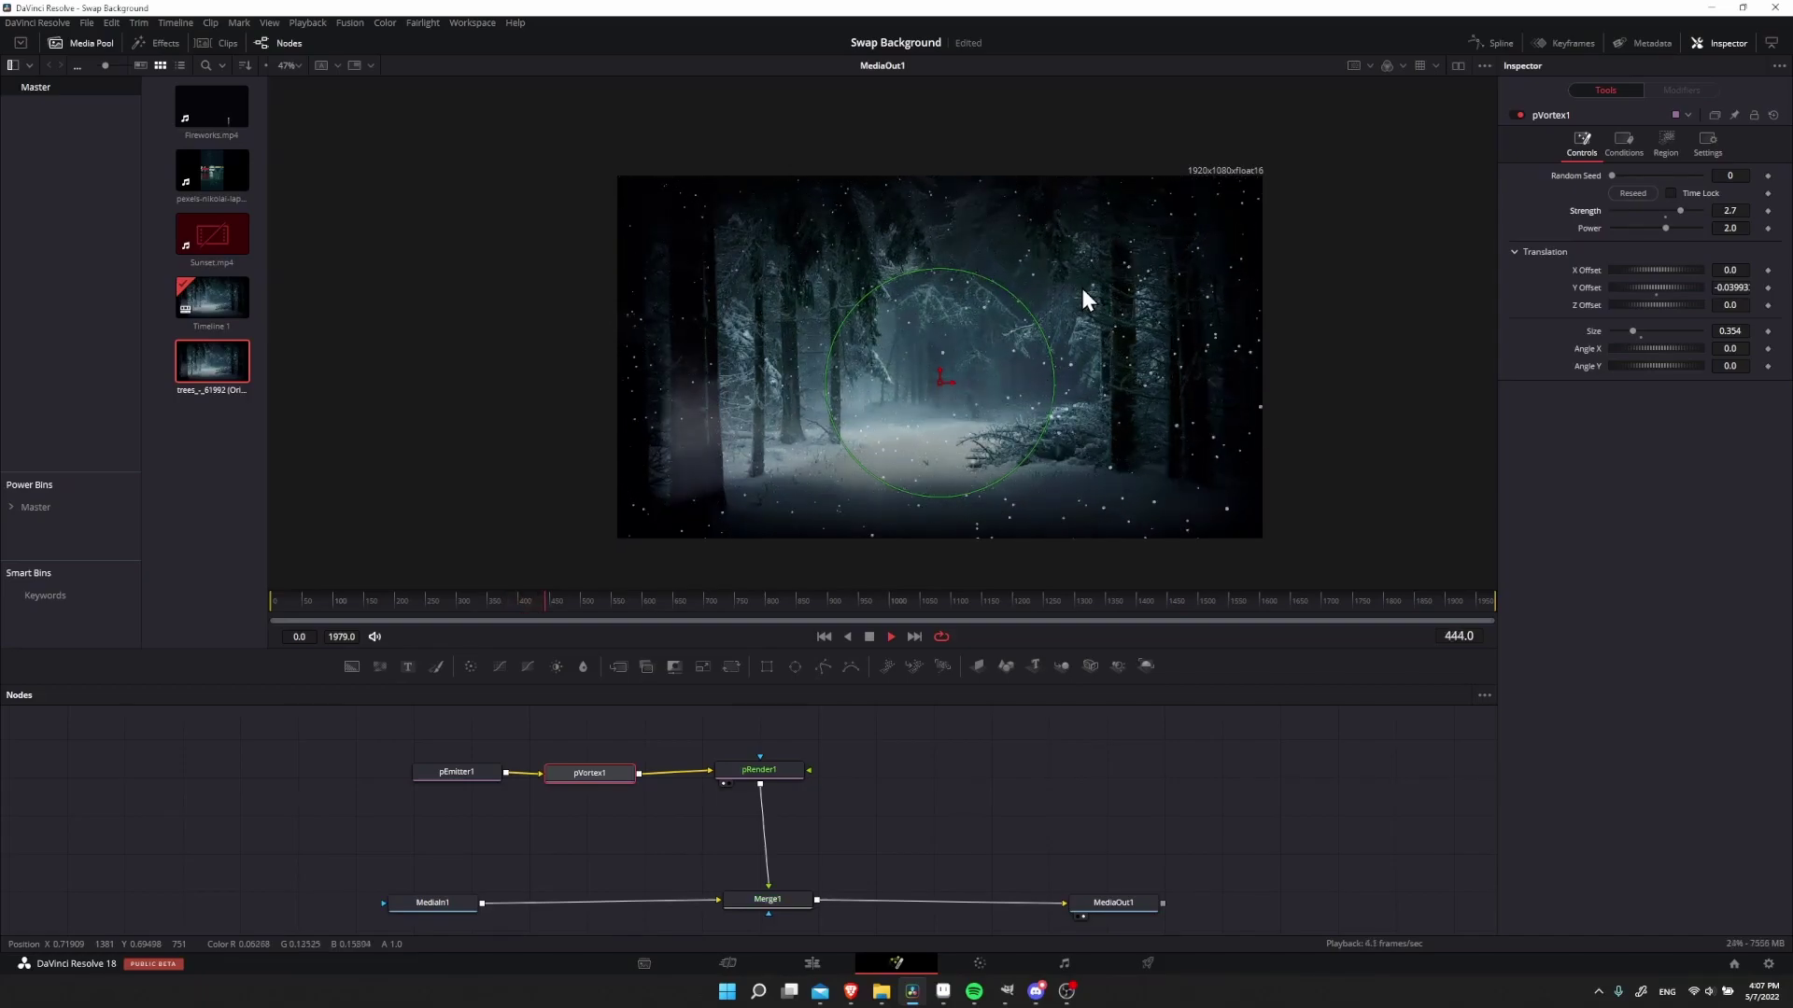
Return to the Edit page to preview the forest clip with swirling snow
{"action": "key", "text": "shift+4"}
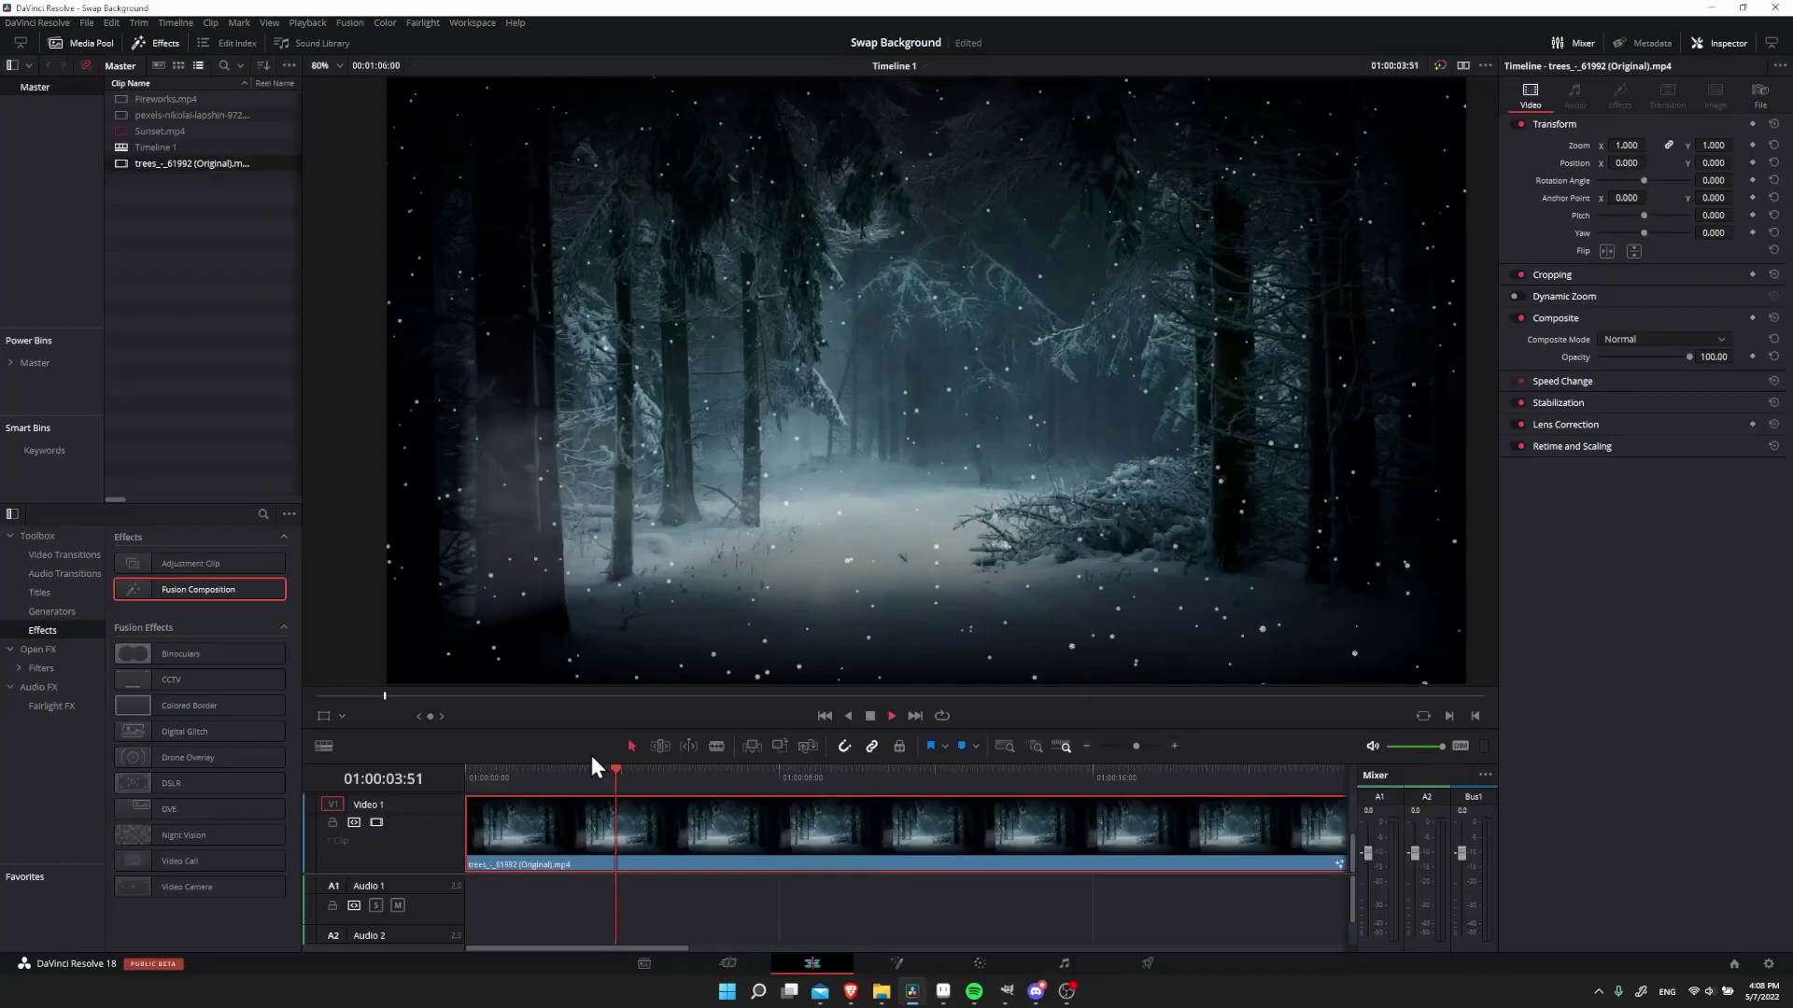